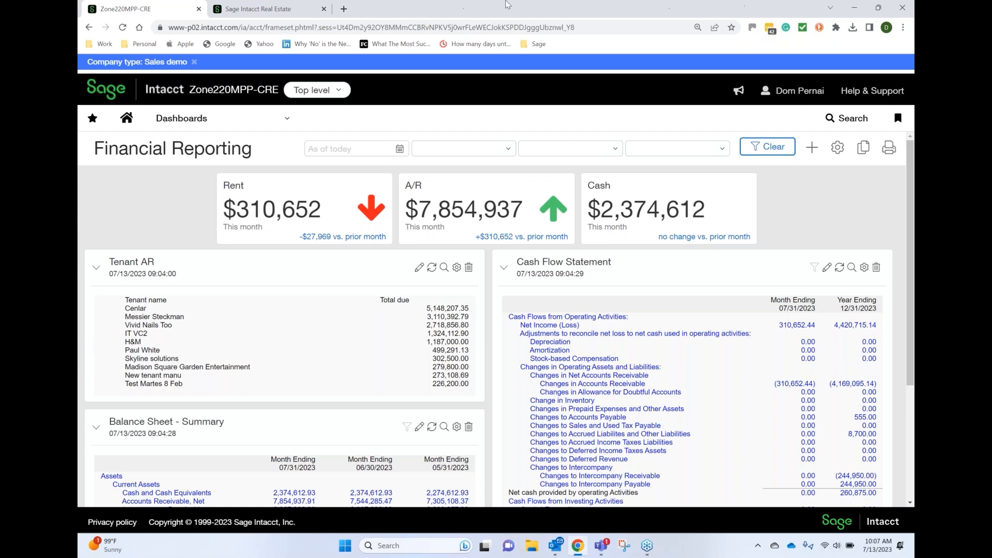
Compare the two open Intacct applications and display the Company setup options in the main Sage Intacct one
click(299, 9)
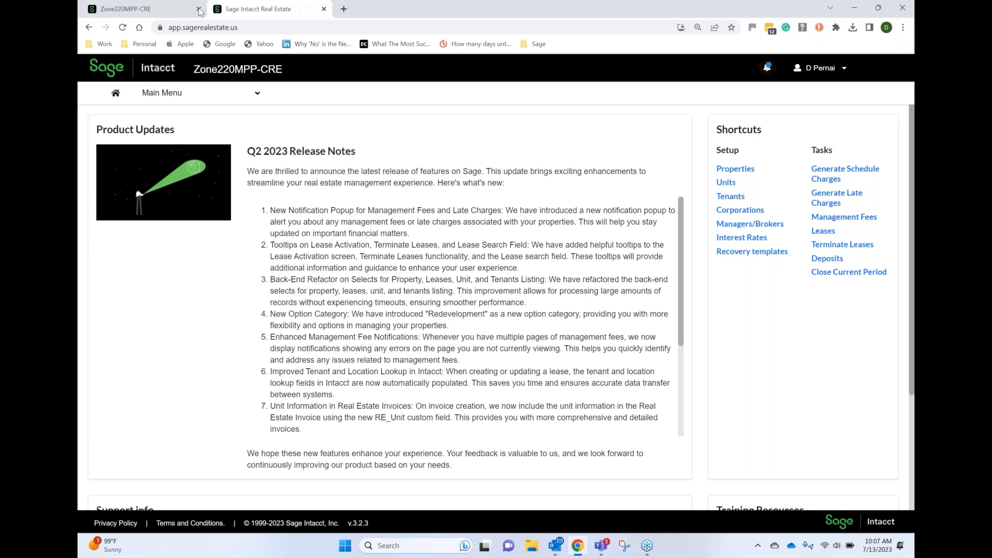
click(136, 9)
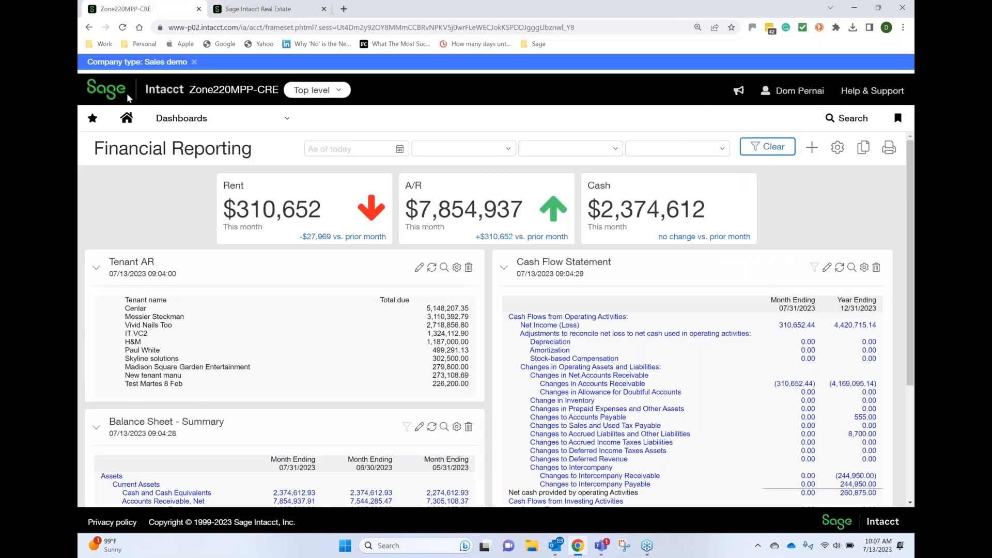
click(197, 124)
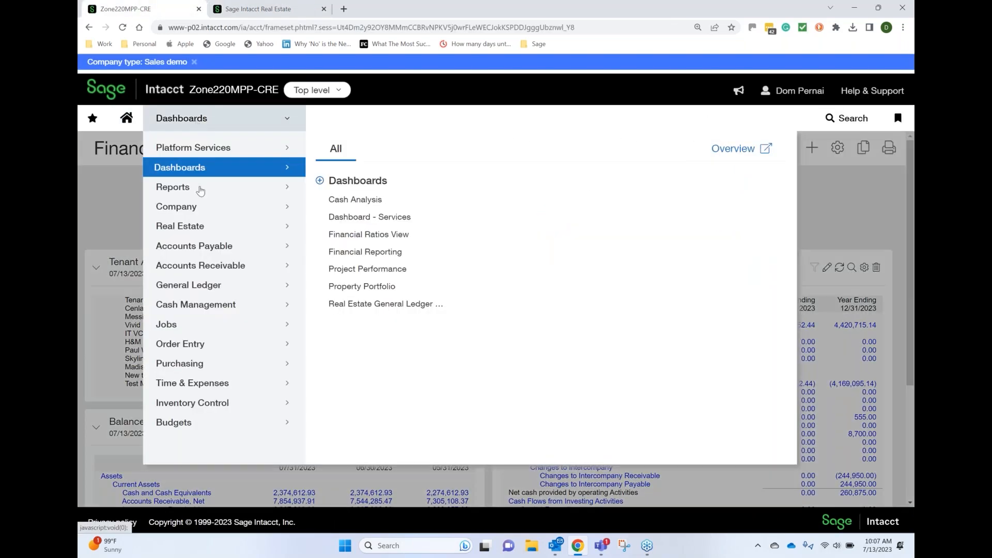
click(191, 210)
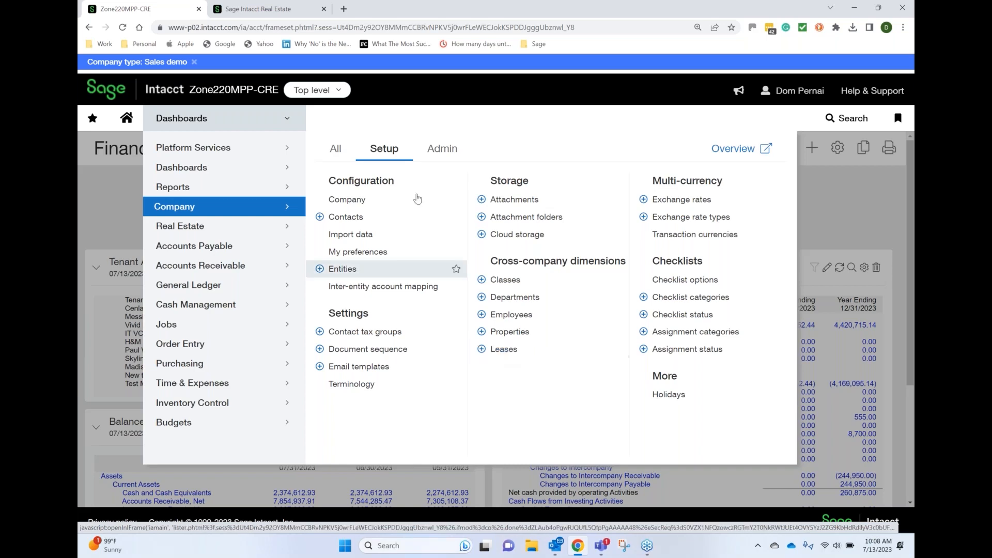
Switch to Sage Intacct Real Estate and examine its task options, lease management entries and setup options
click(276, 10)
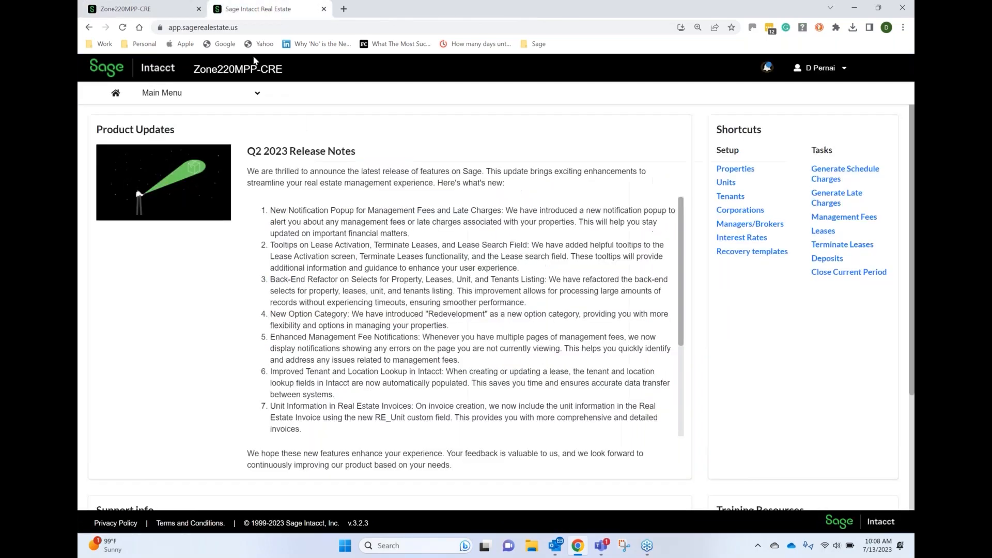
click(211, 95)
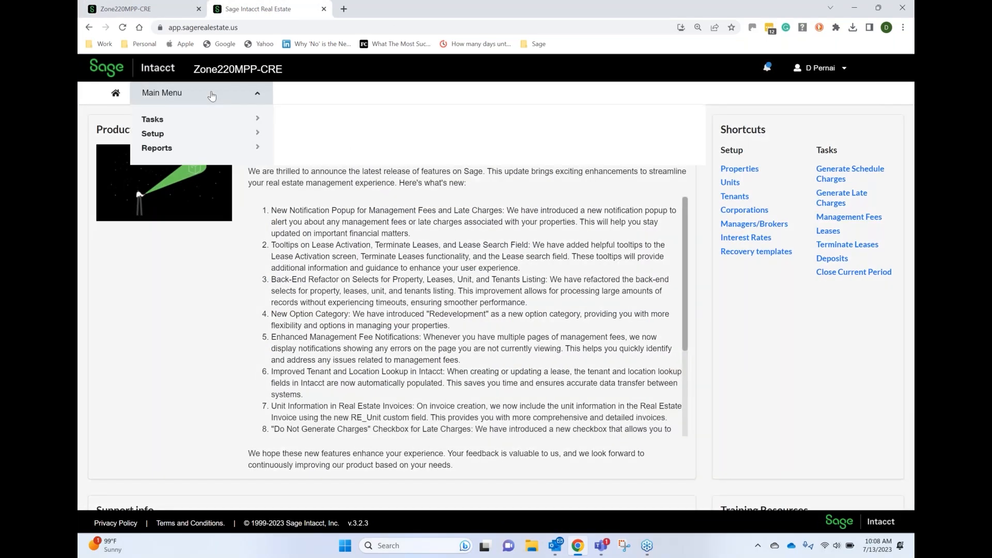
mouse_move(211, 135)
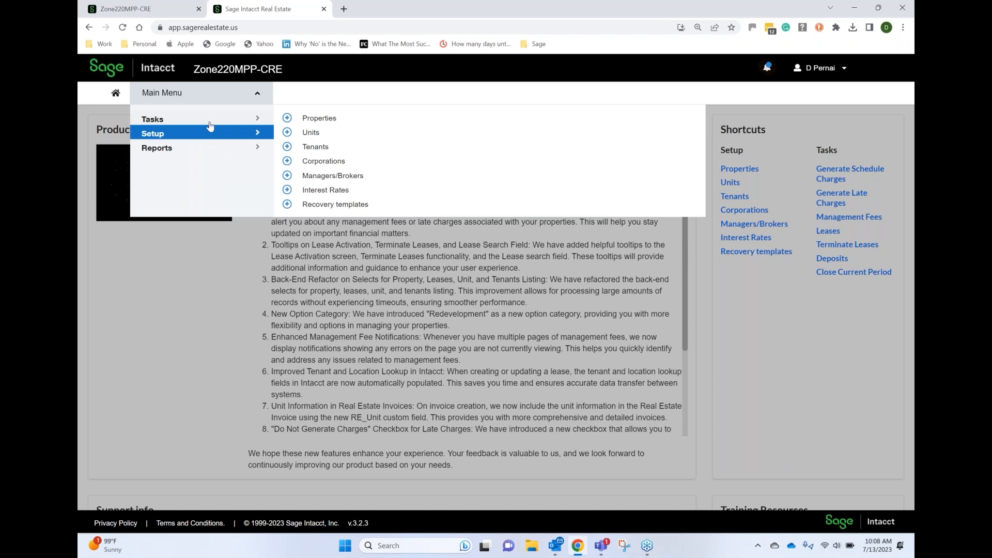
click(210, 126)
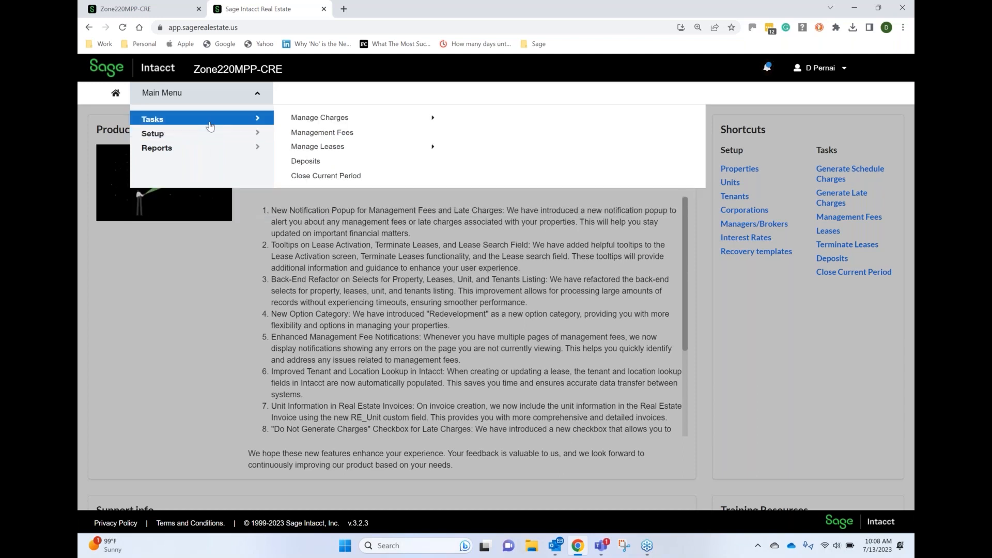
click(330, 150)
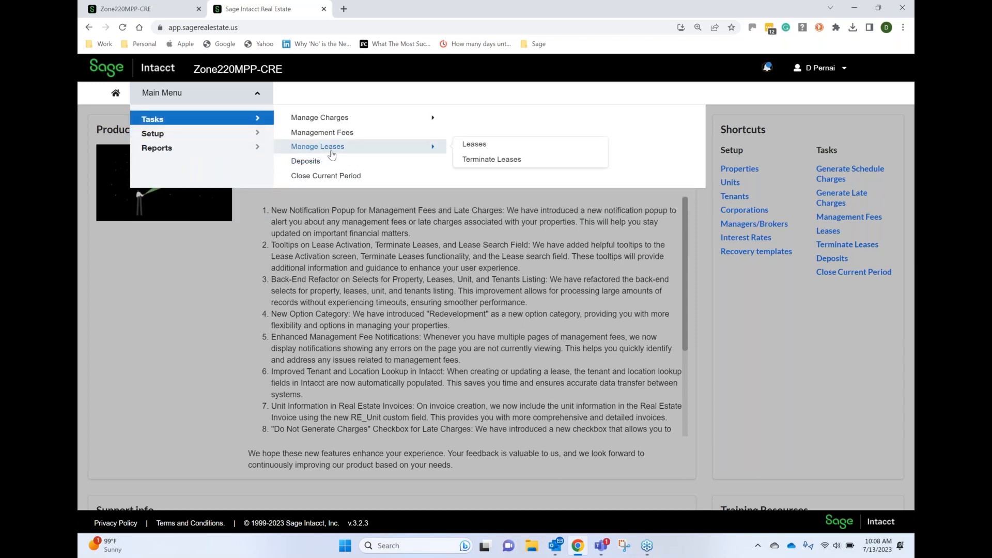
click(247, 136)
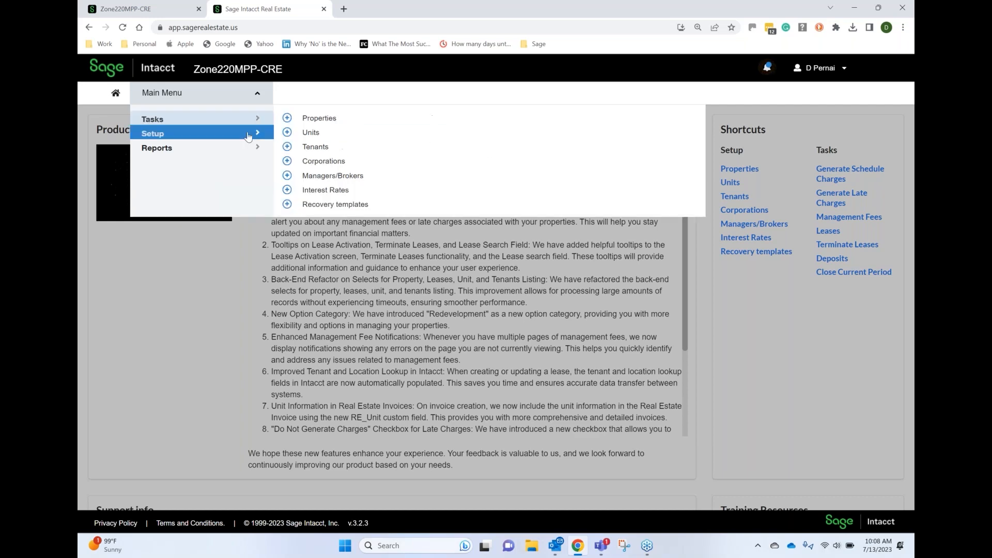
Start a new property from the Real Estate property list and name it Webinar Property
click(319, 119)
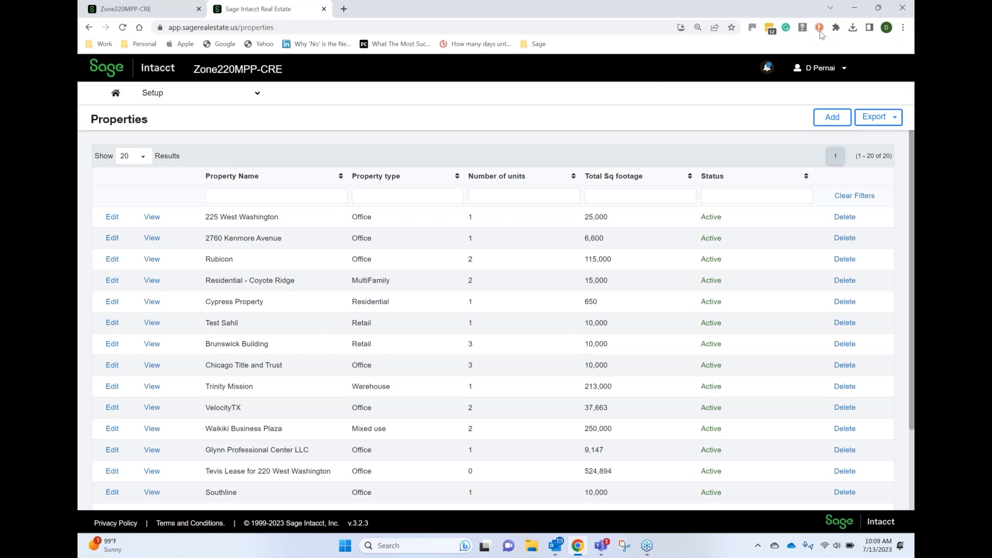
click(767, 34)
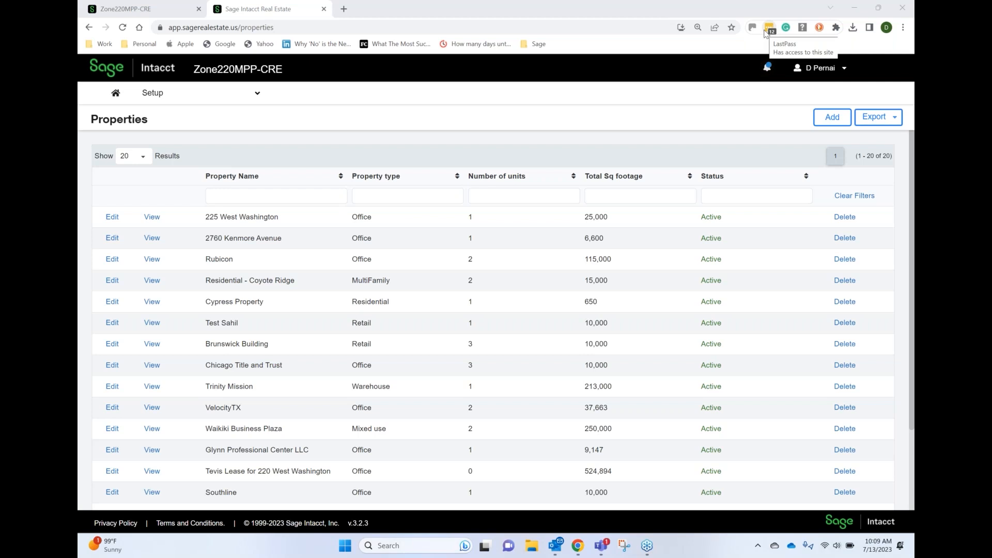
click(833, 117)
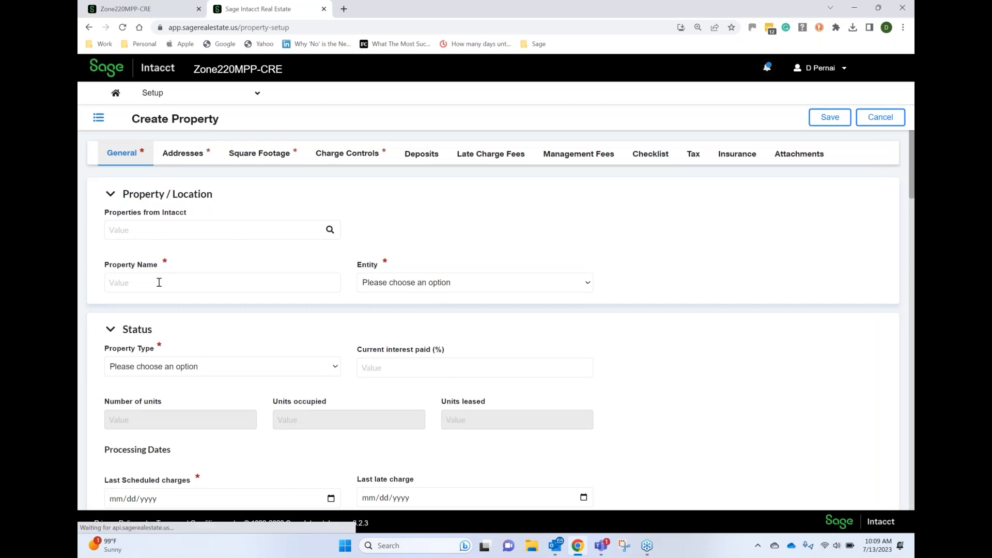
click(160, 283)
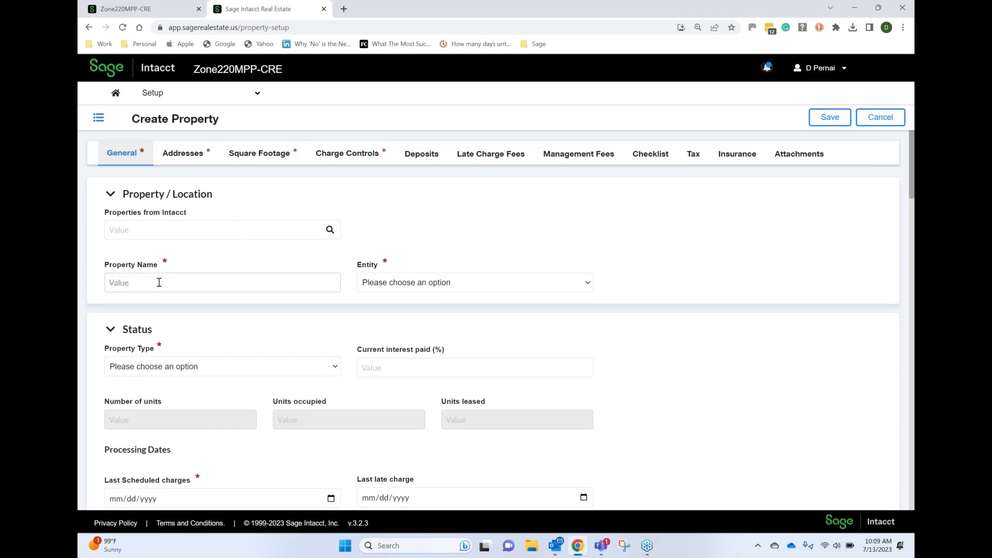
text(Webinar Property)
Set the new property's entity to DEV - Timberline Development
key(Tab)
key(Down)
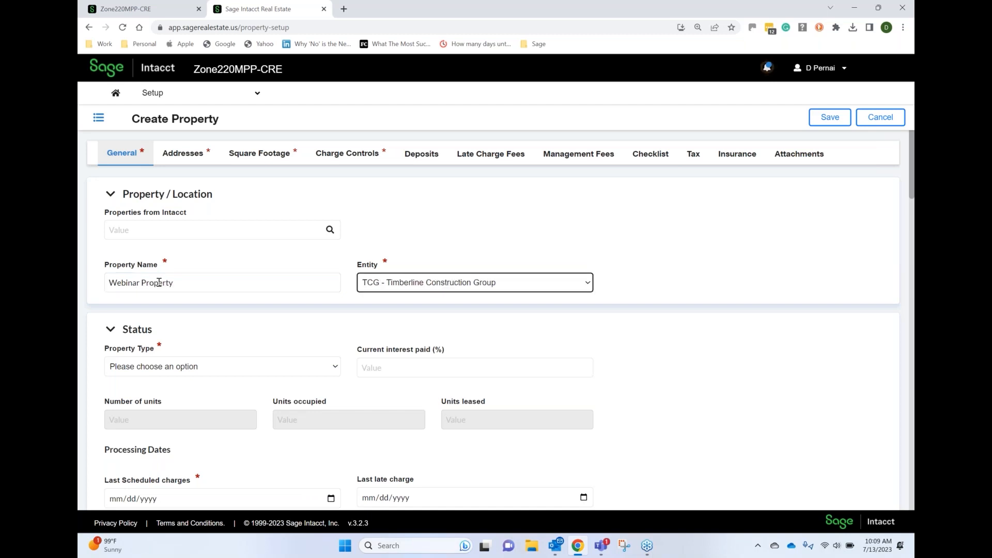
key(Down)
key(Down)
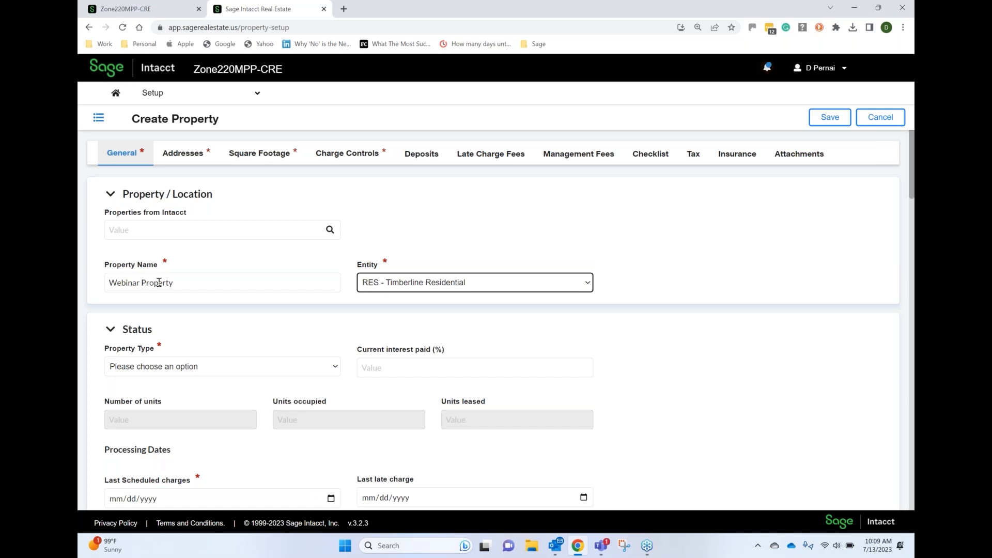
key(Down)
key(Tab)
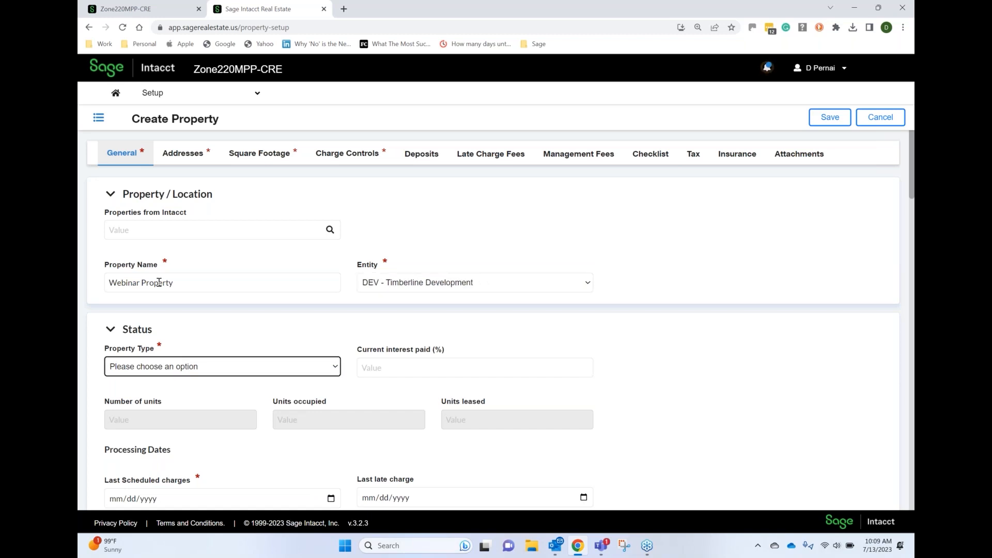
Switch to the main Sage Intacct application, open its property list and highlight the Madison Square Garden property ID
click(134, 10)
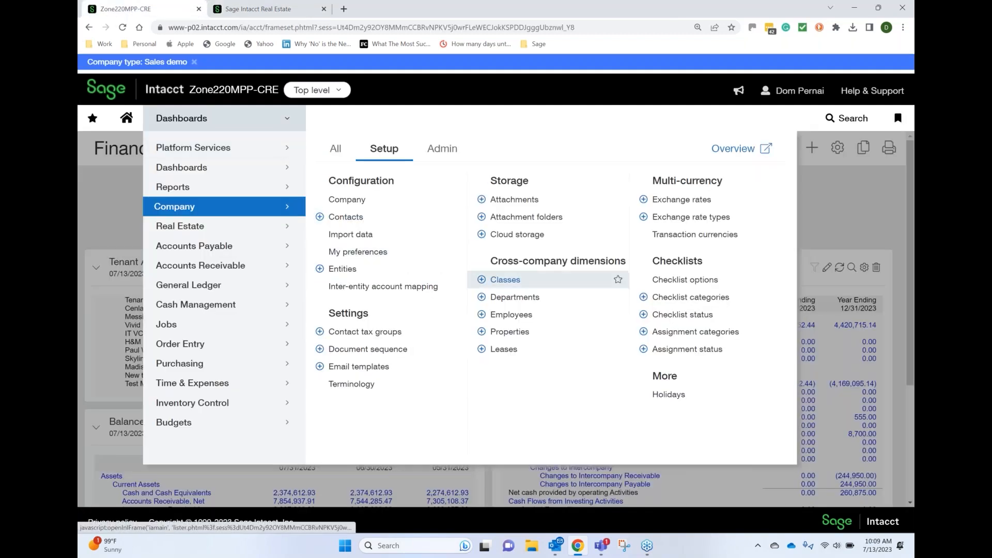
click(508, 333)
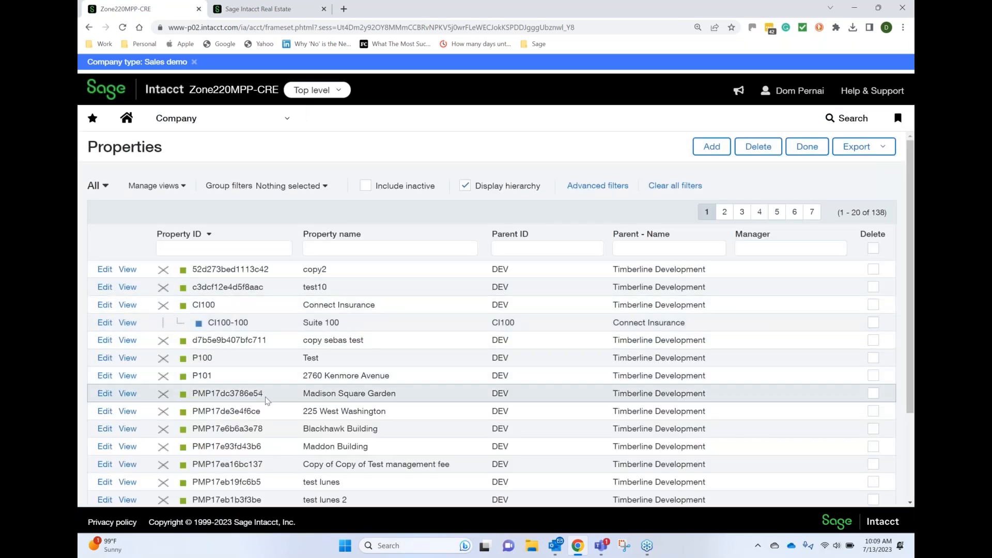
drag(267, 391, 192, 392)
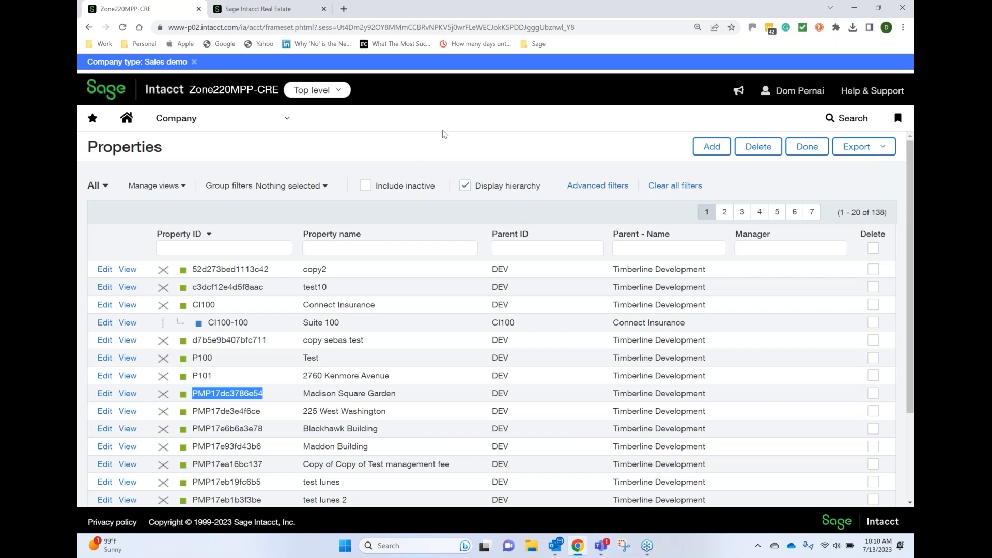
Try to add a property with ID P220, name 220 West Washington and parent DEV--Timberline Development
click(708, 147)
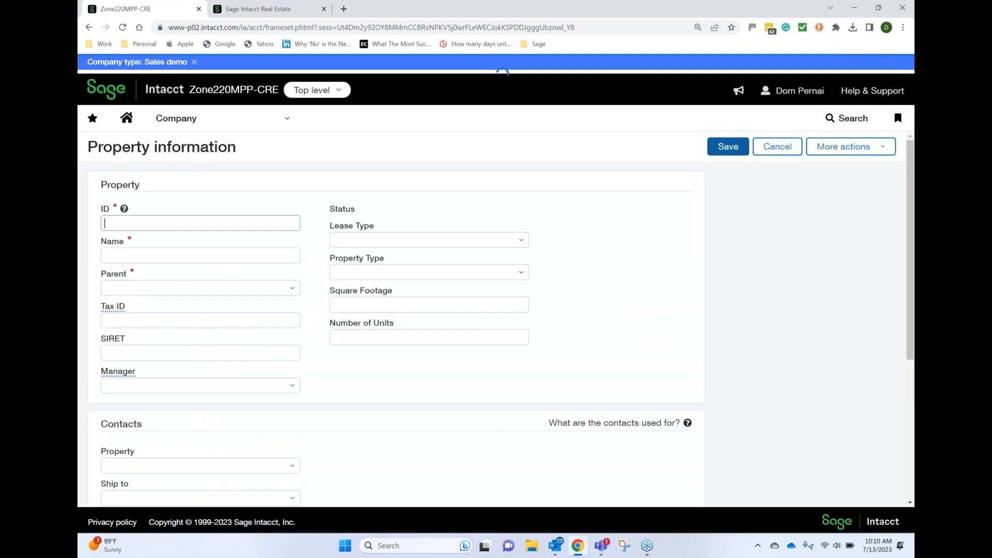
text(P220)
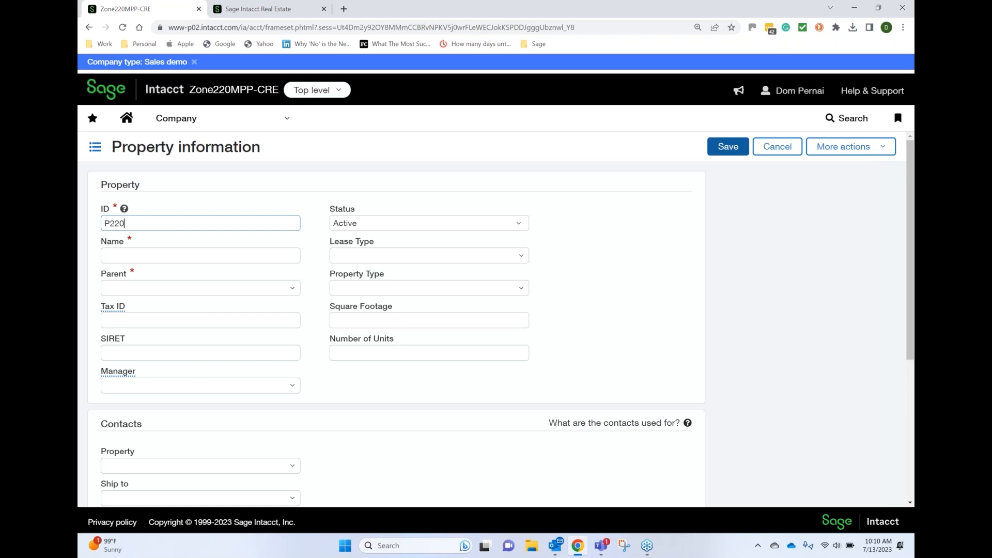
key(Tab)
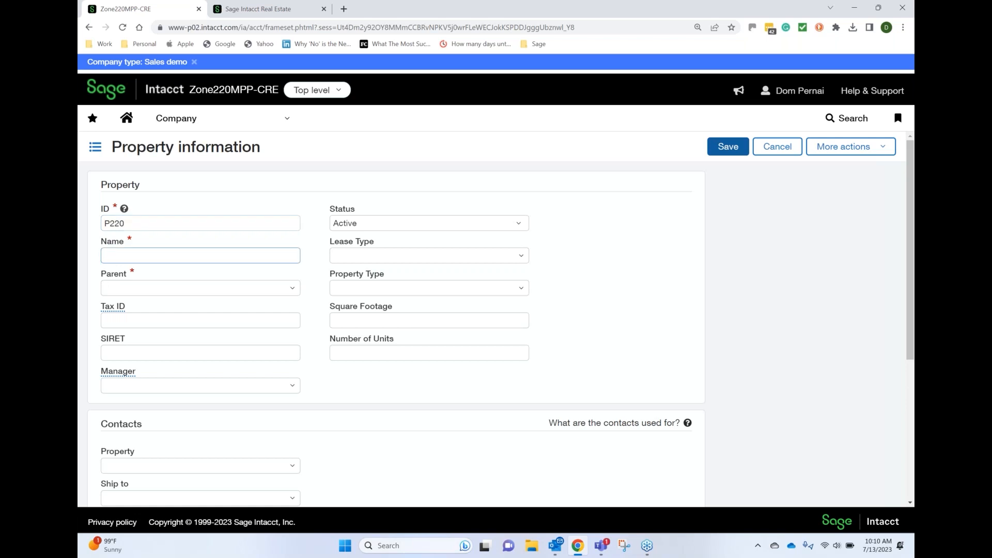
text(220 West Washington)
key(Tab)
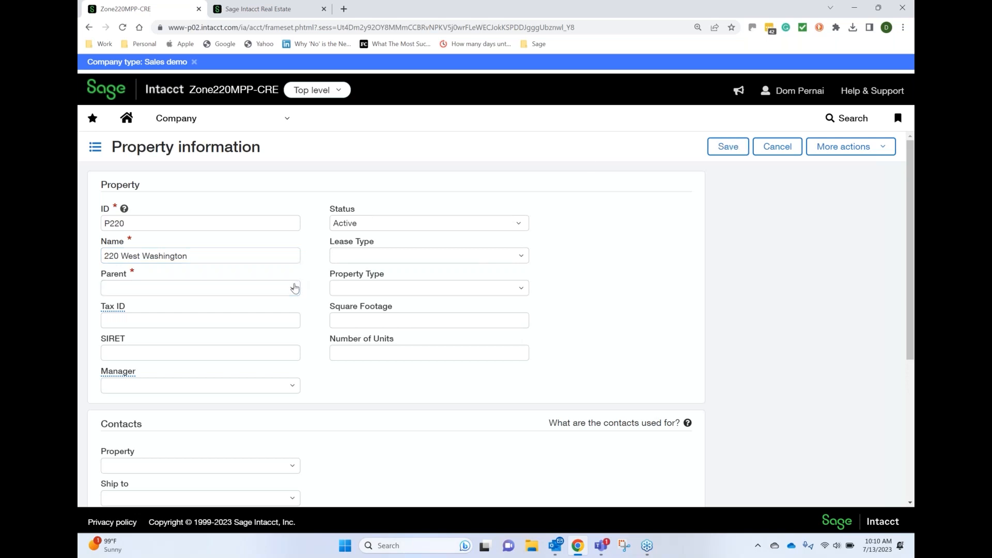
click(292, 288)
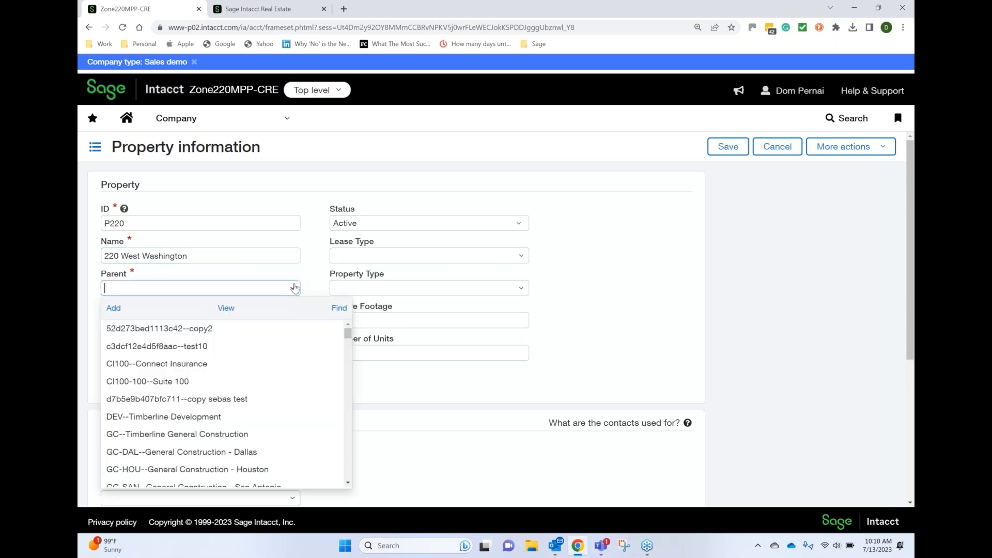
click(224, 417)
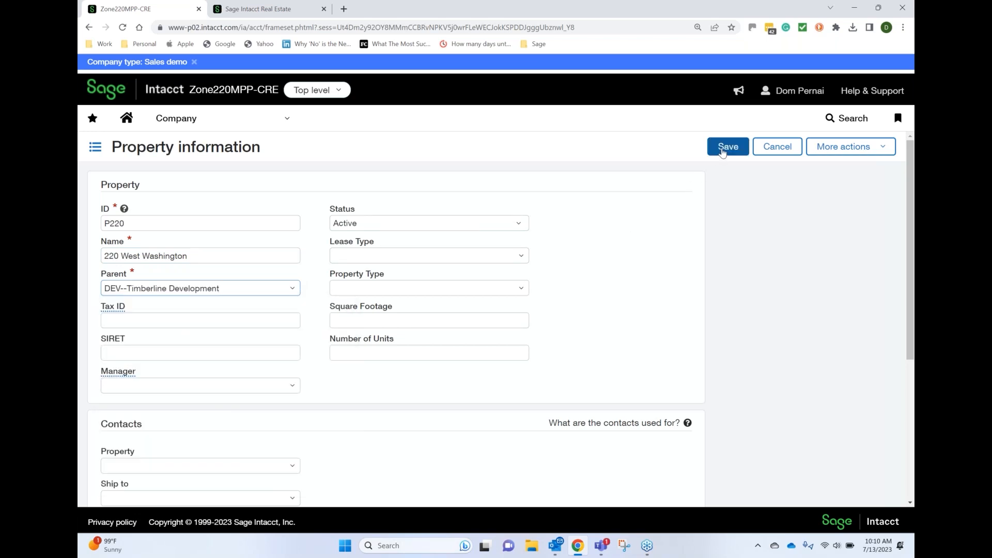
click(722, 150)
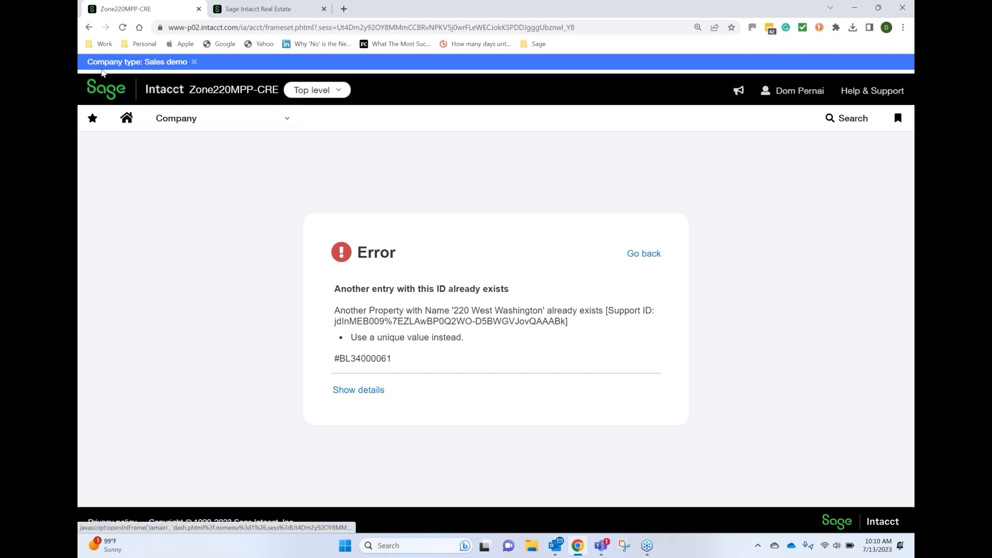
Add a property with ID P221, name 221 West Washington and parent DEV--Timberline Development, and filter the property list by ID P
click(92, 29)
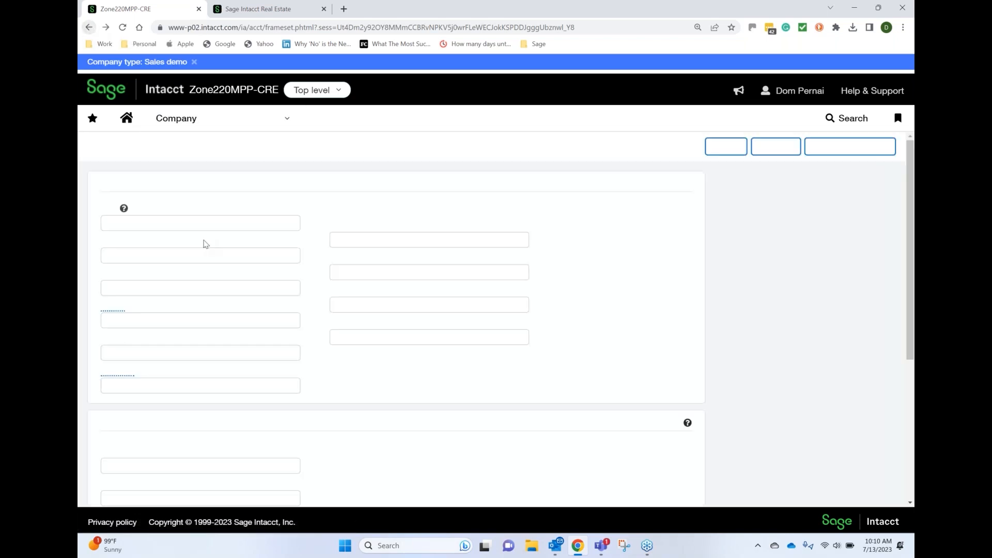
text(P221)
key(Tab)
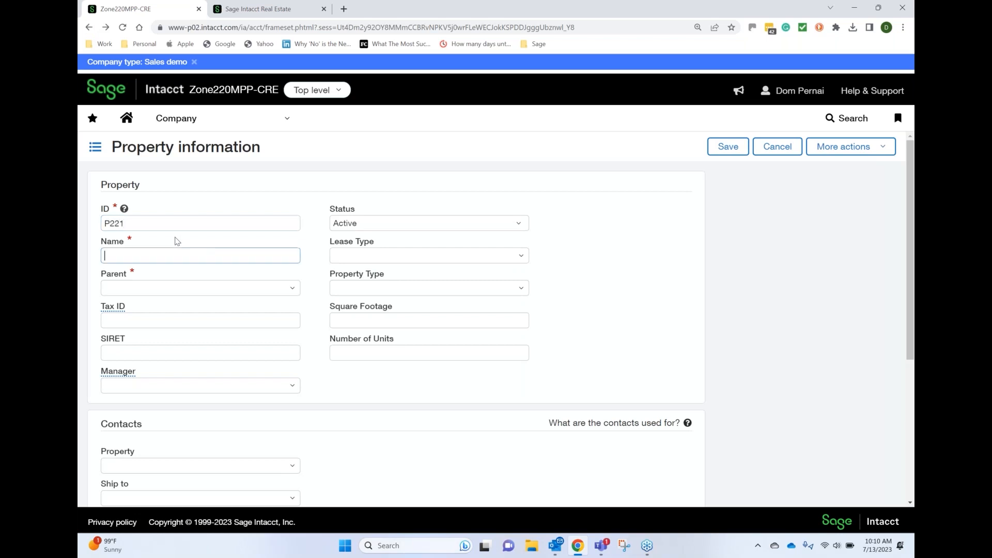
text(220)
text( West Wash)
text(ington)
key(Tab)
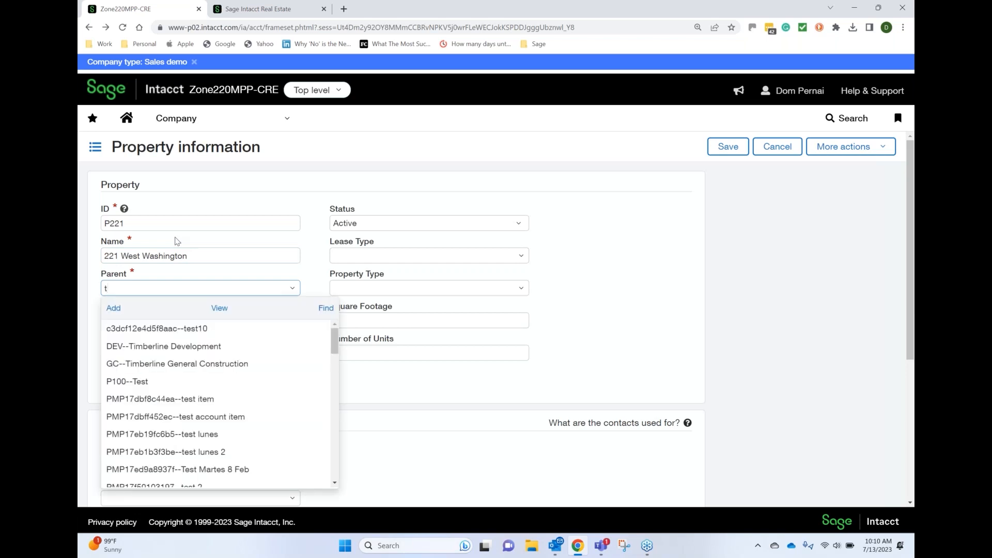
click(177, 348)
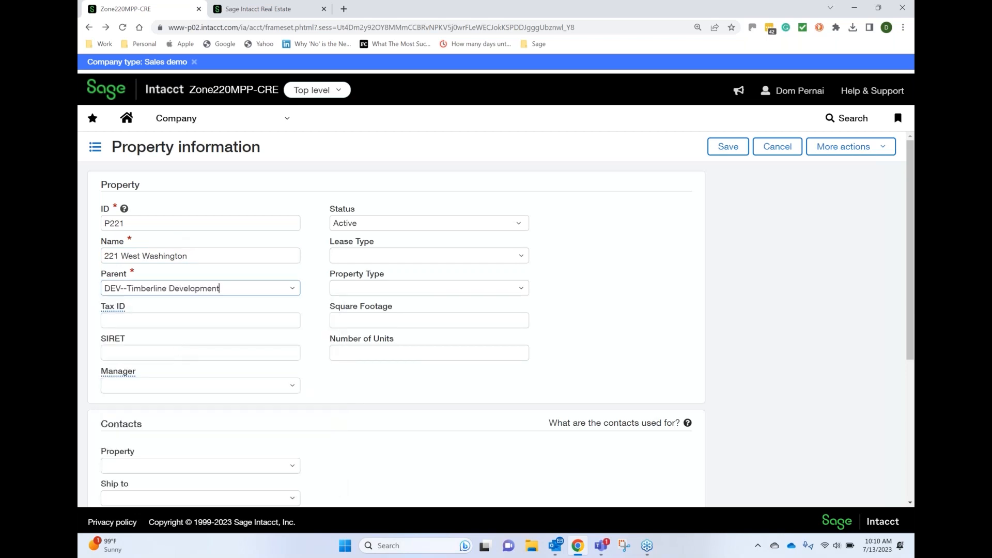
click(726, 148)
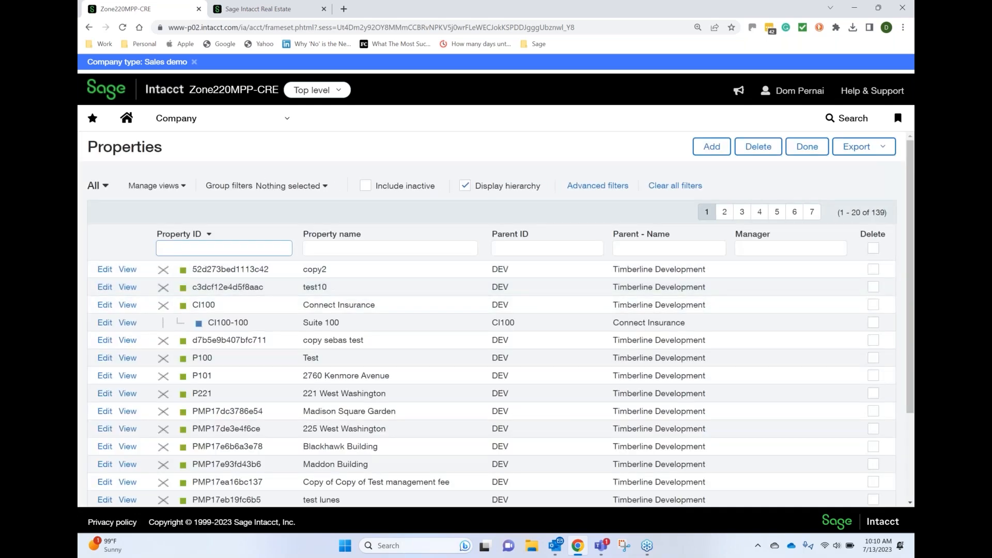
key(Return)
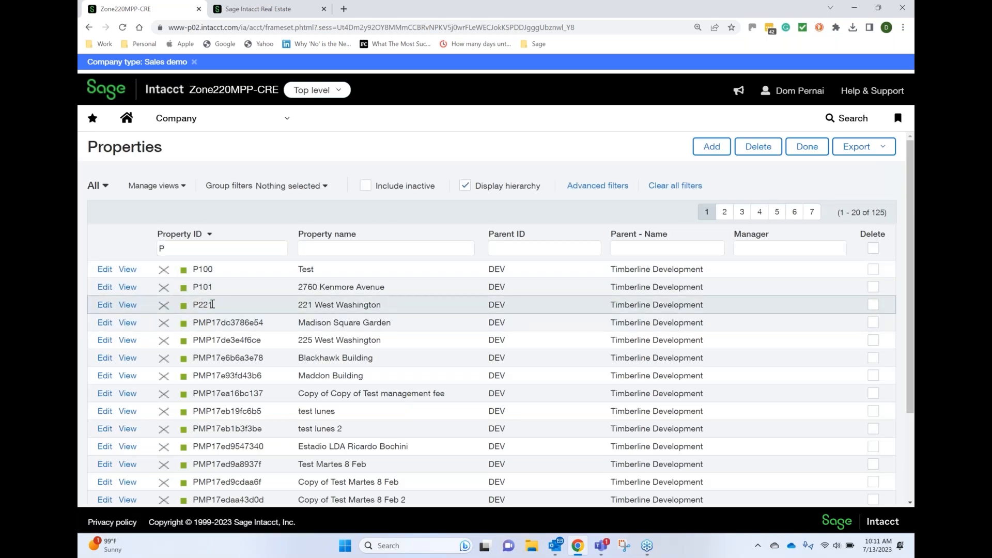
Switch to Sage Intacct Real Estate, search the Intacct properties by 22 and link the new property to 222 West Washington
click(259, 9)
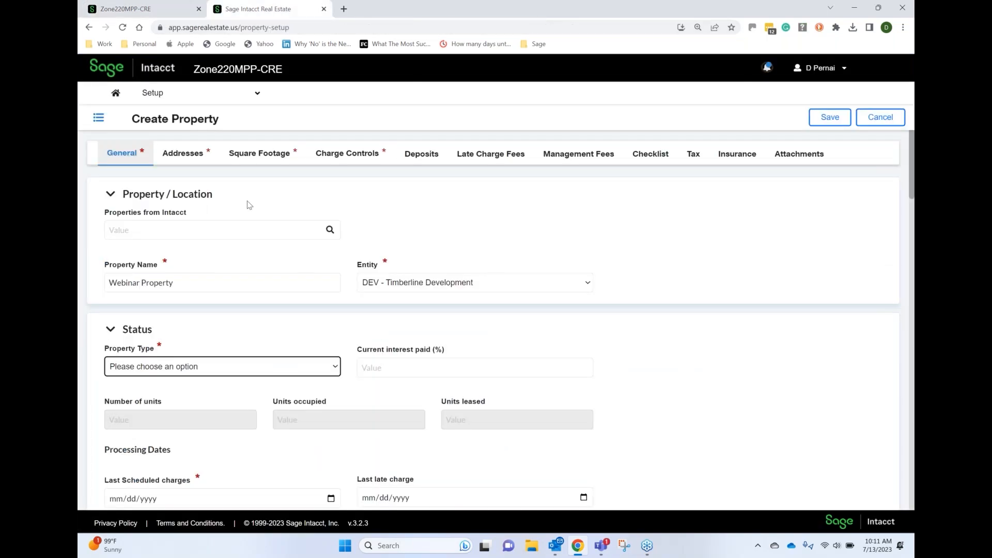
click(304, 229)
text(221)
key(BackSpace)
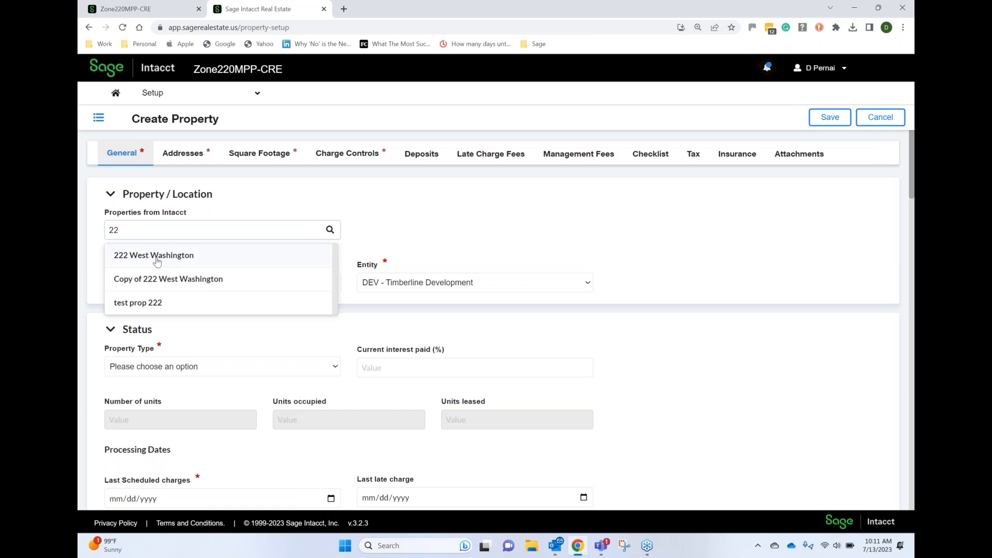
key(BackSpace)
key(BackSpace)
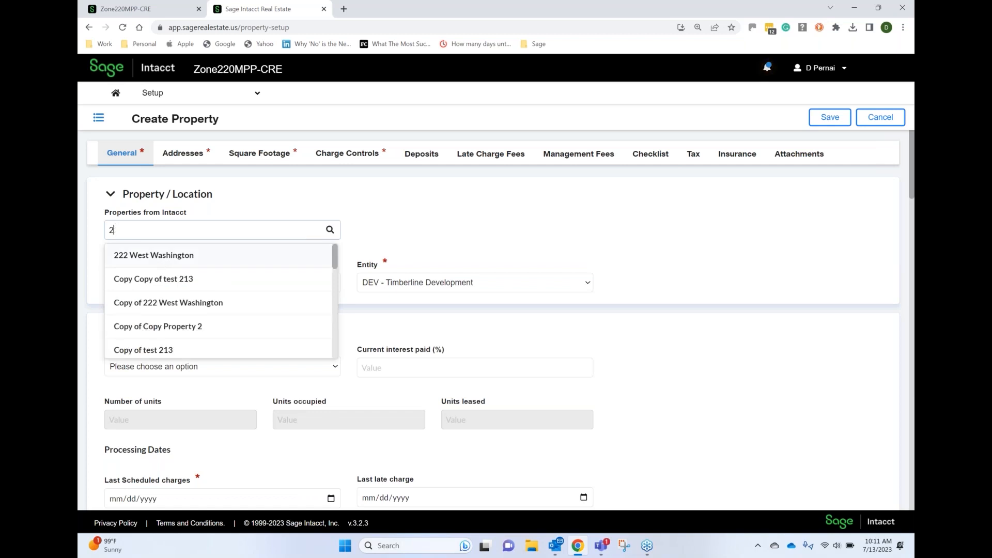
text(2)
scroll(338, 347, down, 2)
scroll(337, 344, down, 6)
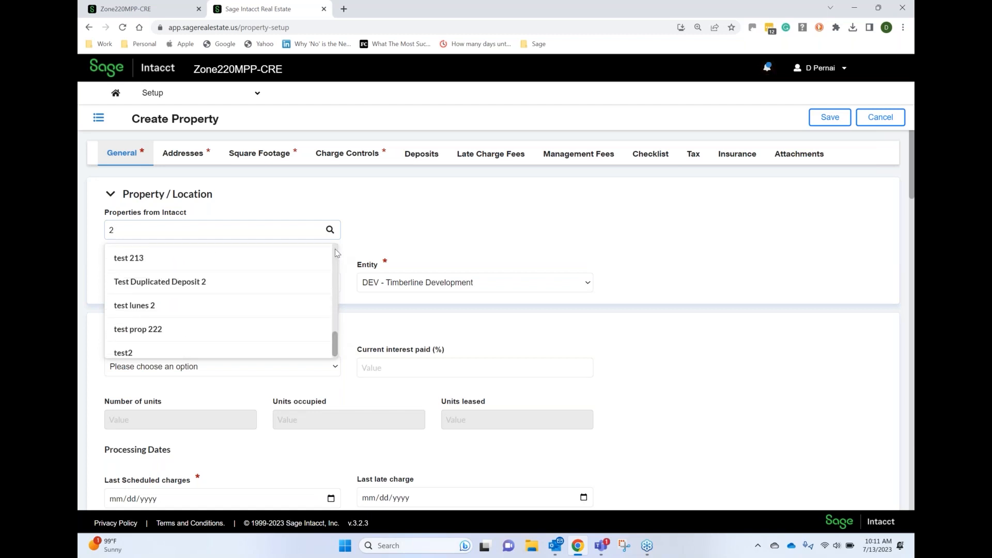
text(2)
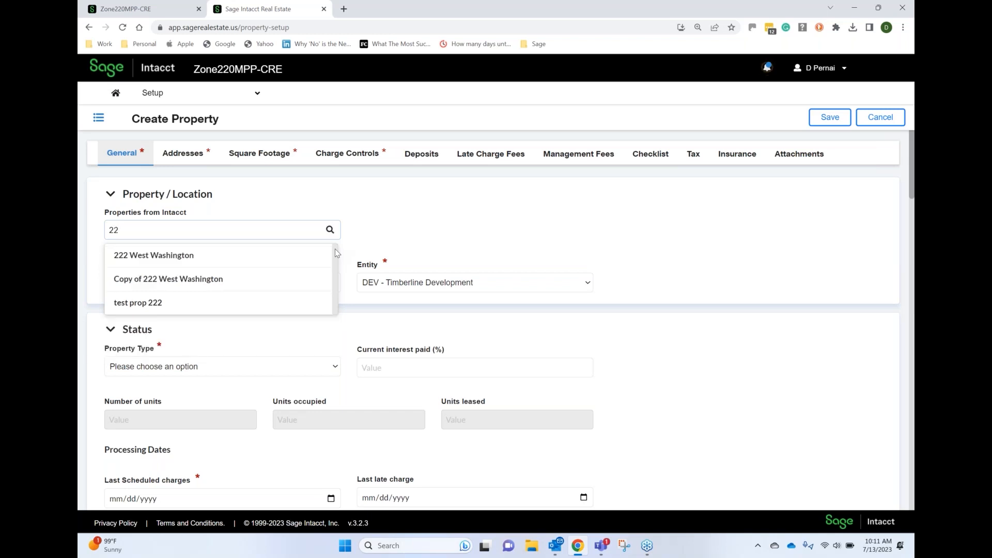
click(172, 261)
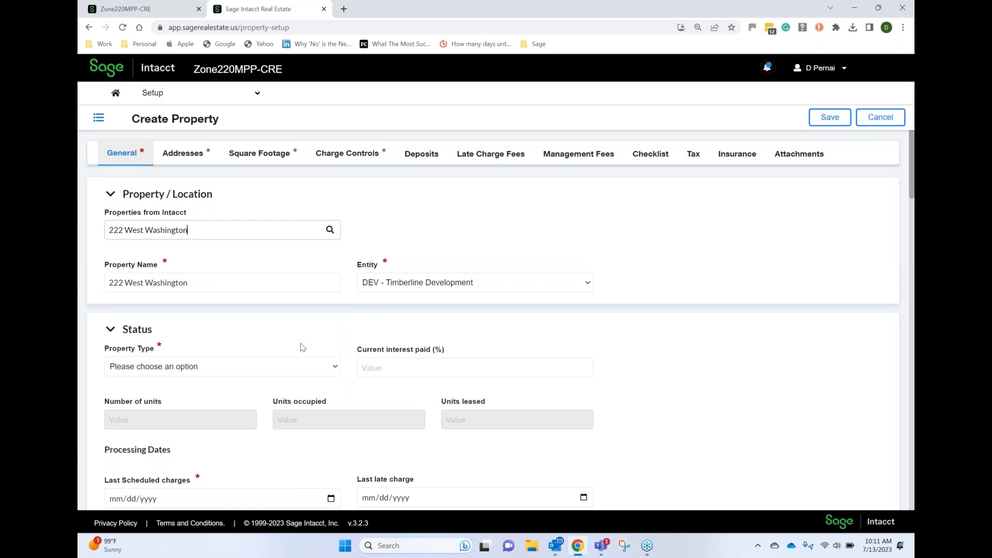
Switch to the main Sage Intacct application, start a new real estate invoice and go to its entries
click(150, 5)
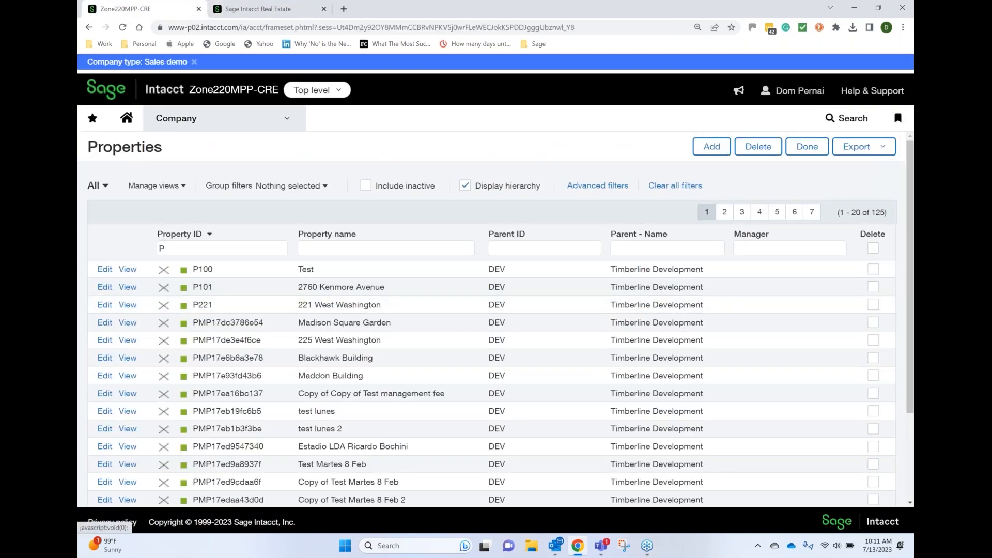
click(222, 119)
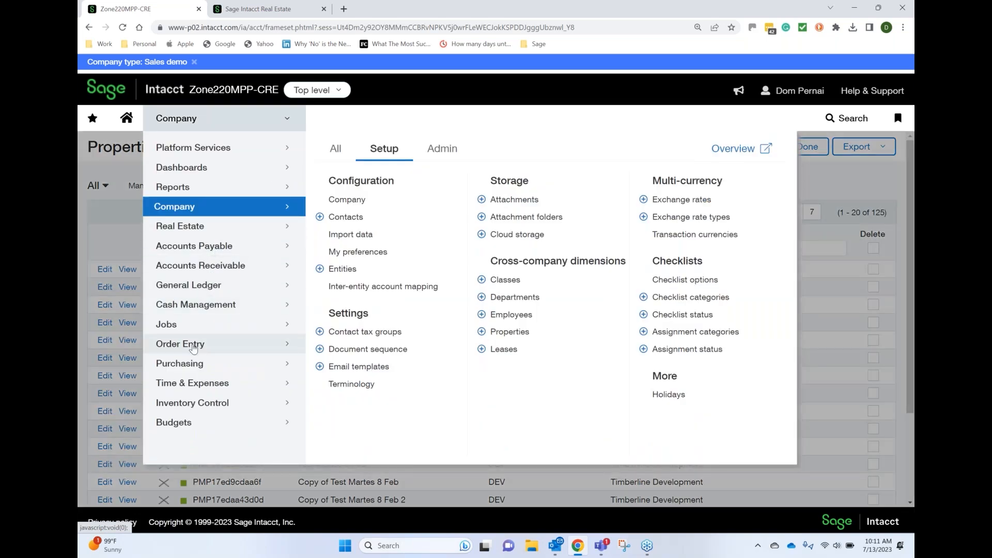
mouse_move(193, 348)
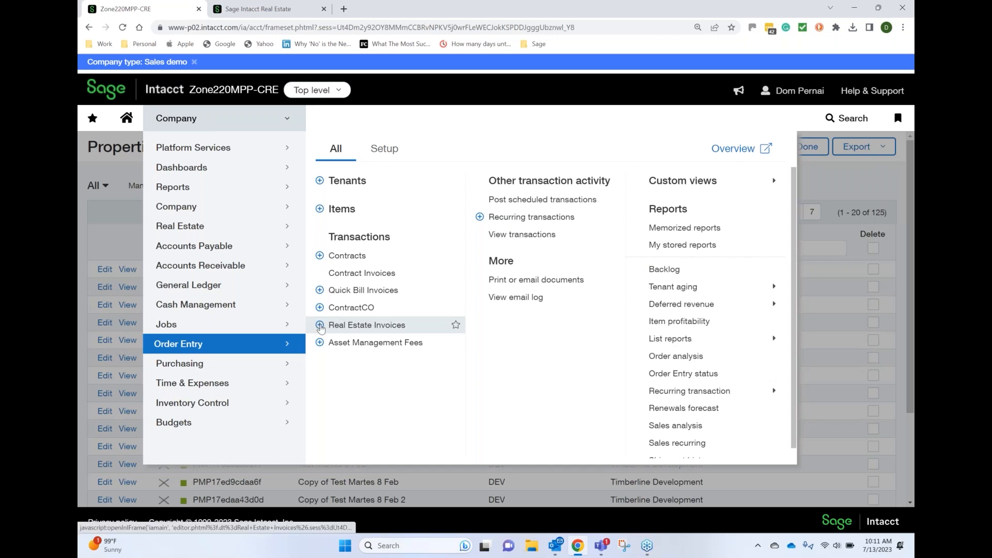
click(320, 326)
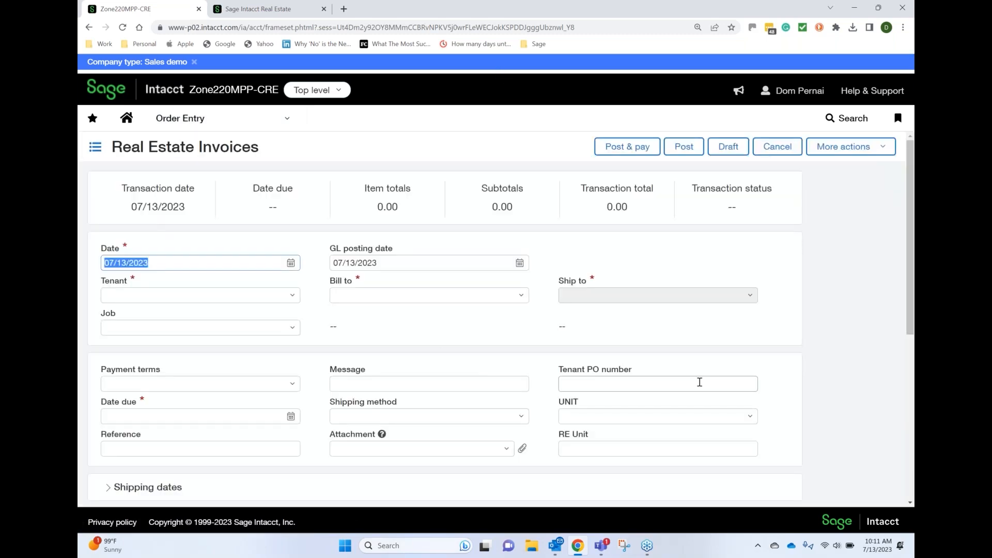
click(911, 472)
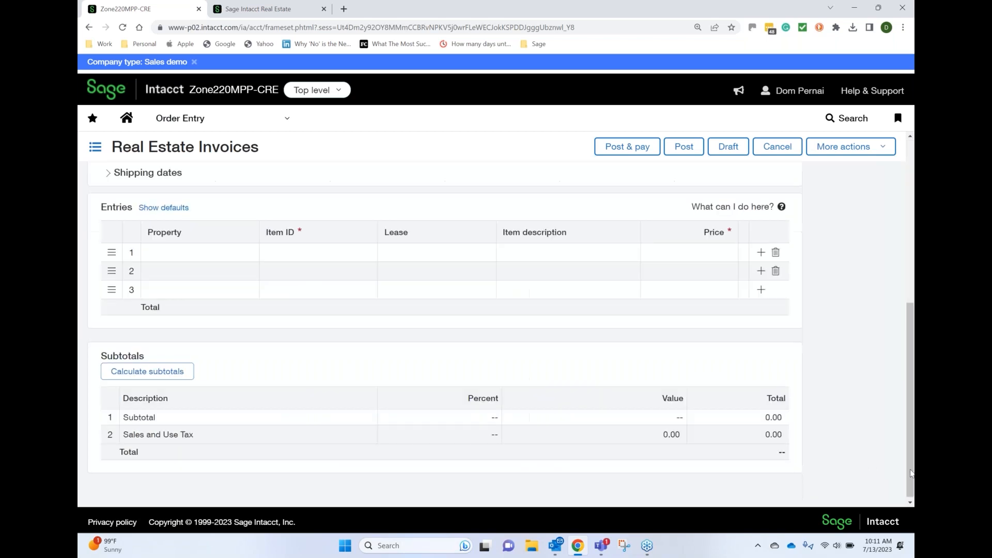
Look up P221 in the first invoice entry's property choices and broaden the lookup to P
click(223, 251)
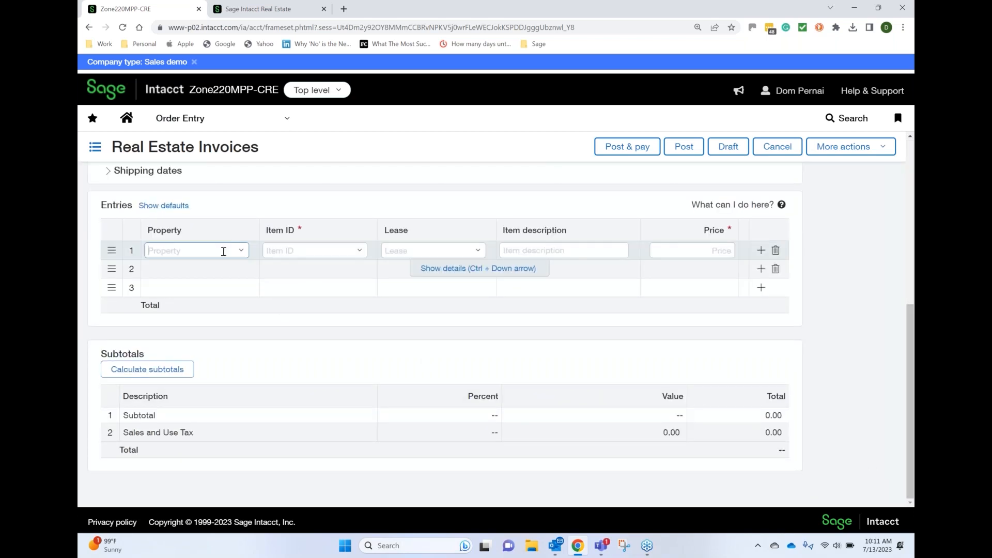
click(242, 252)
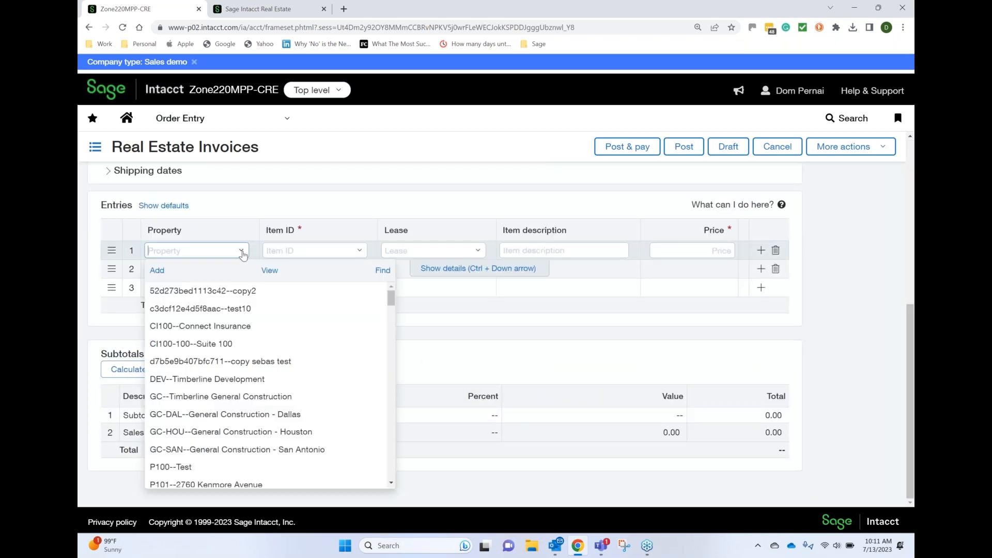
text(P22)
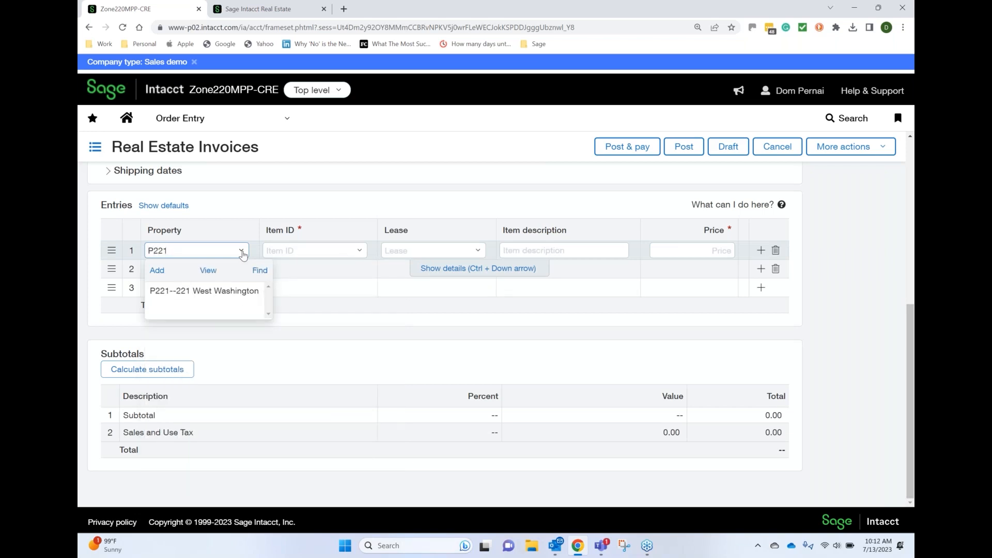
text(1)
key(BackSpace)
key(BackSpace)
key(BackSpace)
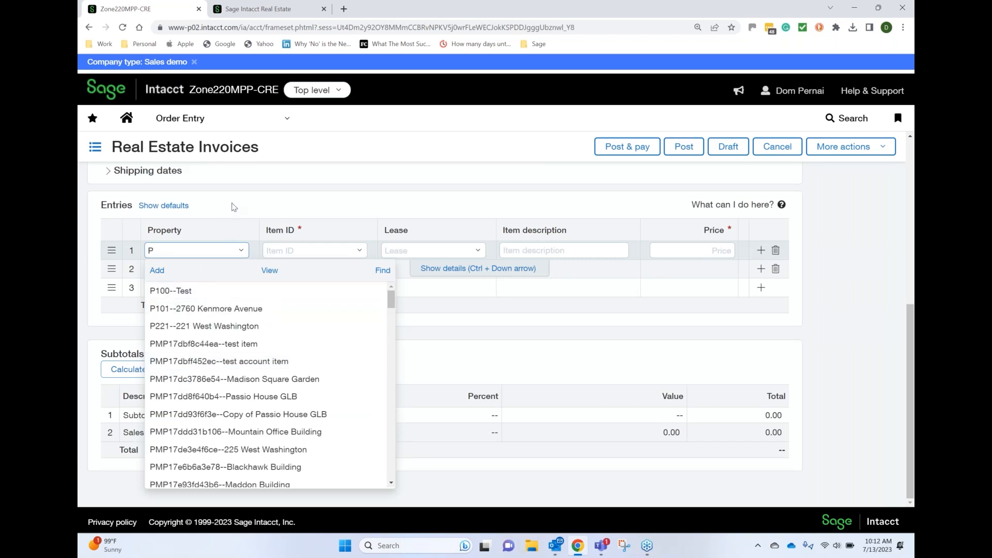
click(233, 207)
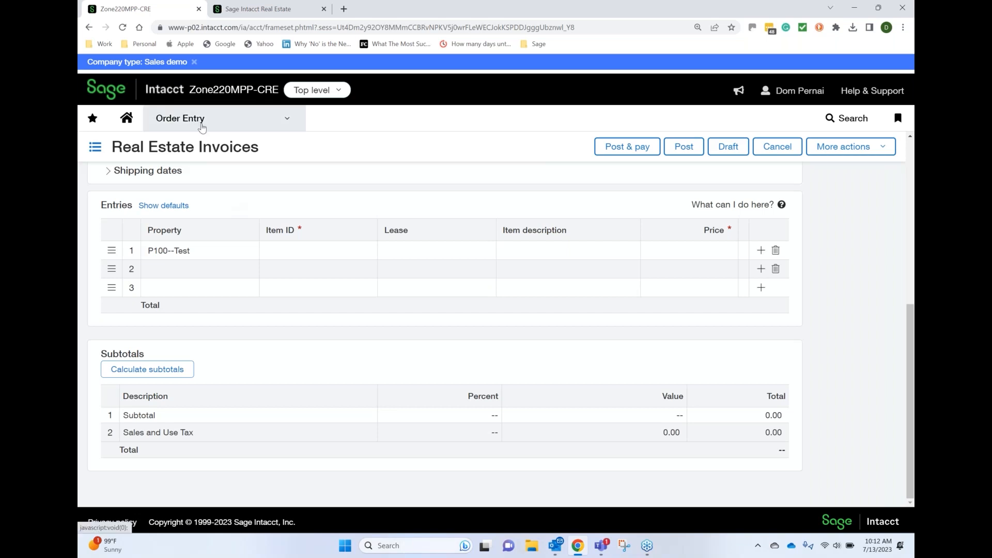
Switch back to Sage Intacct Real Estate and exit the Create Property form without saving
click(201, 128)
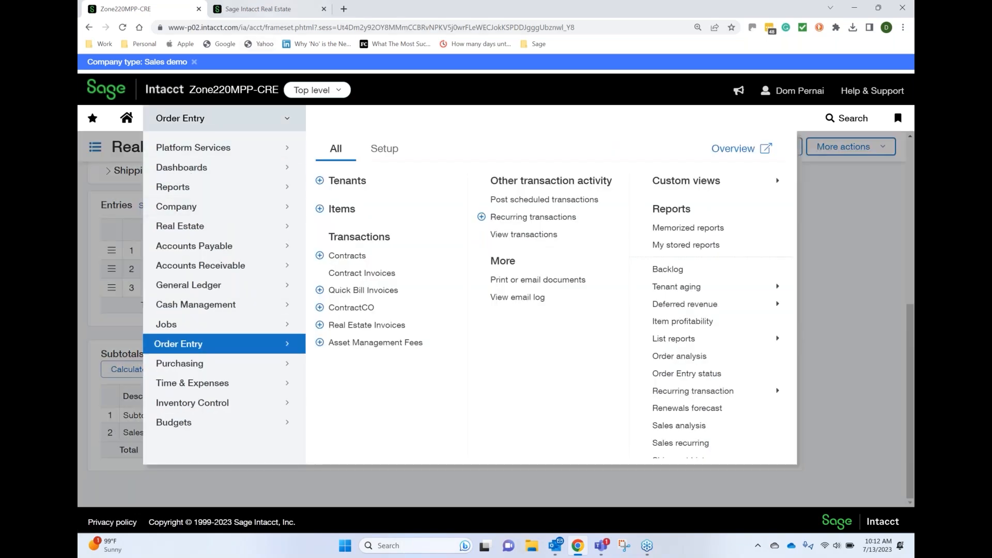
click(258, 9)
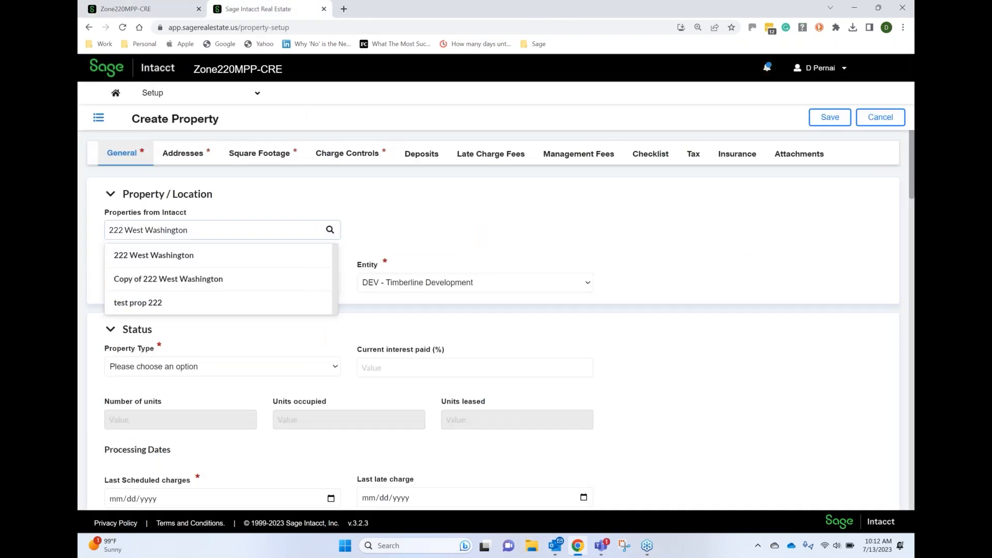
click(416, 183)
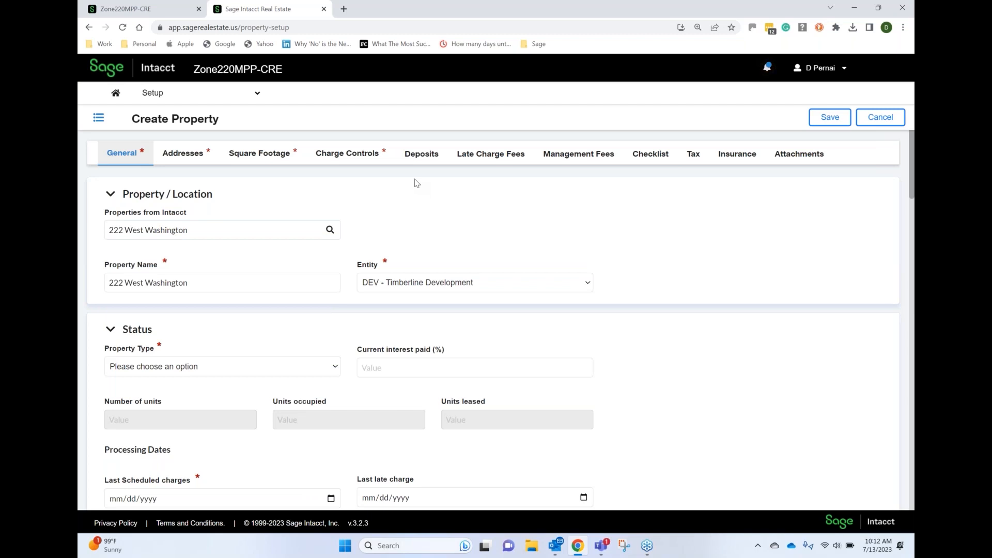
click(874, 128)
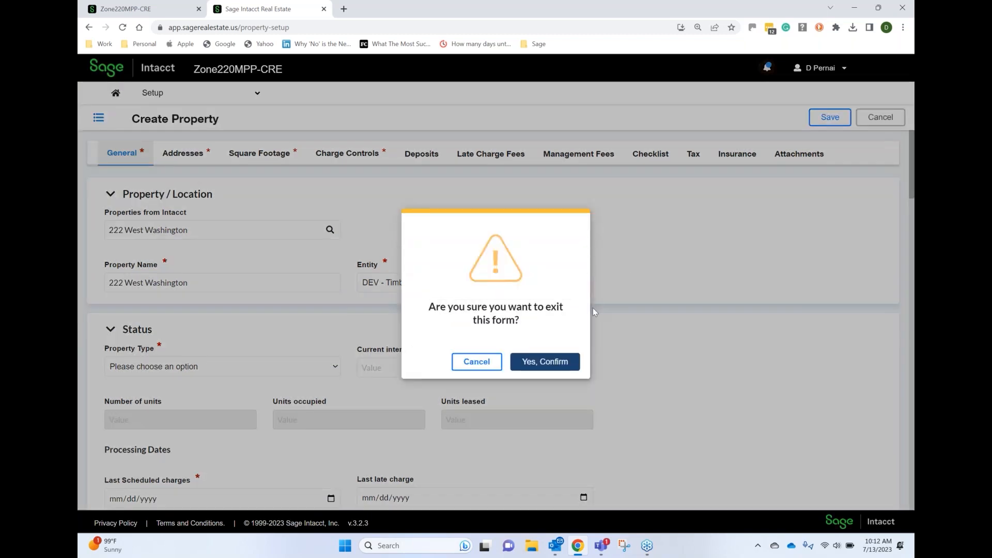
click(545, 362)
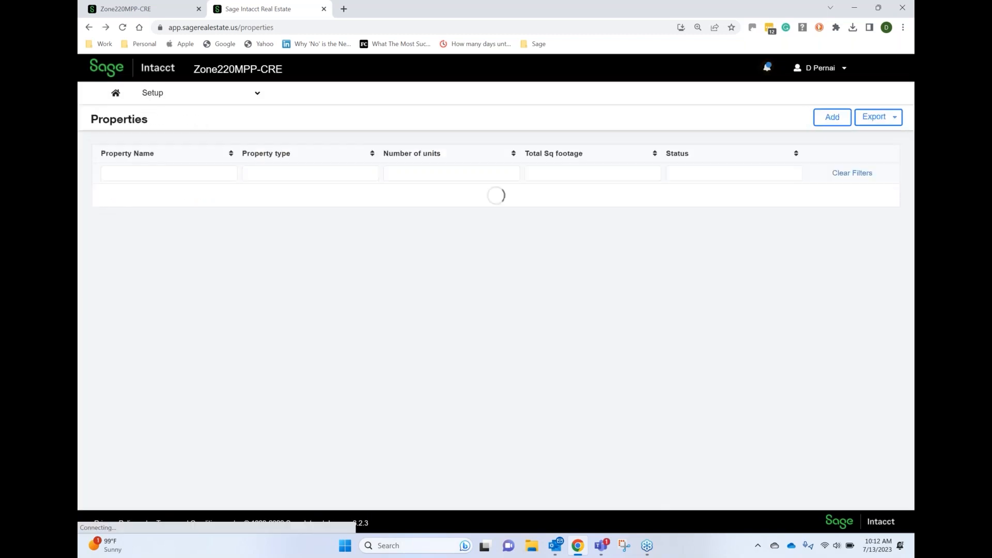
Filter the property list by Wash, open 220 West Washington for editing and show its charge controls
click(236, 197)
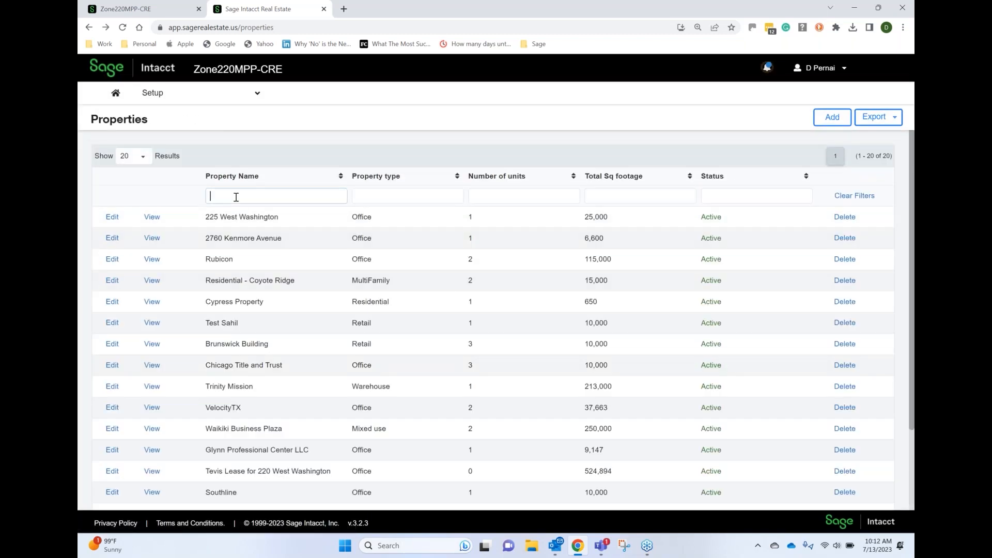
text(Wash)
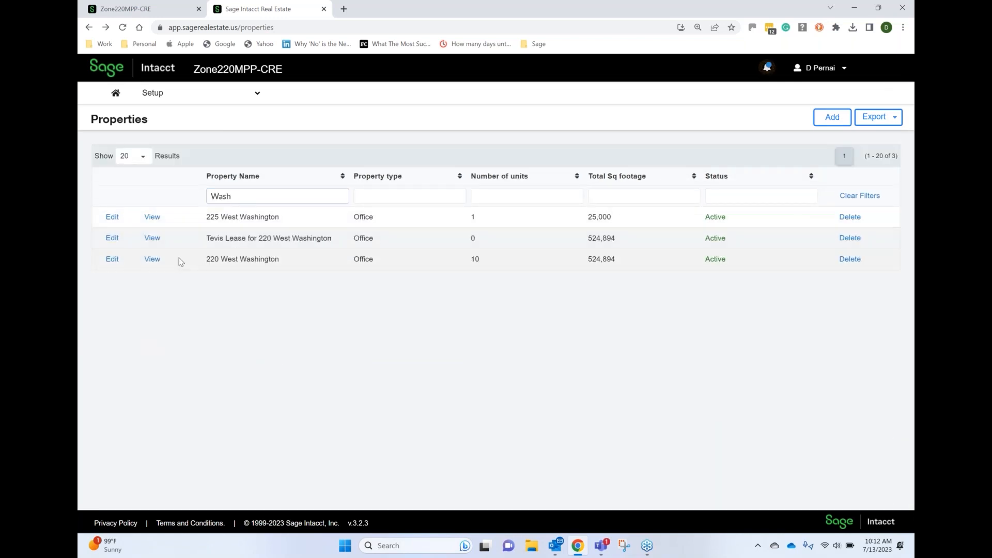
click(112, 259)
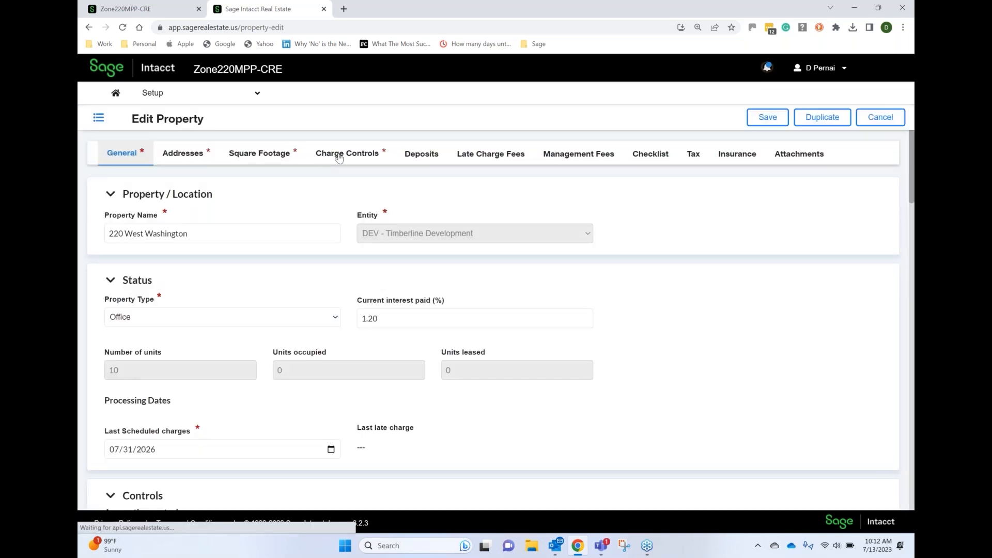
click(339, 157)
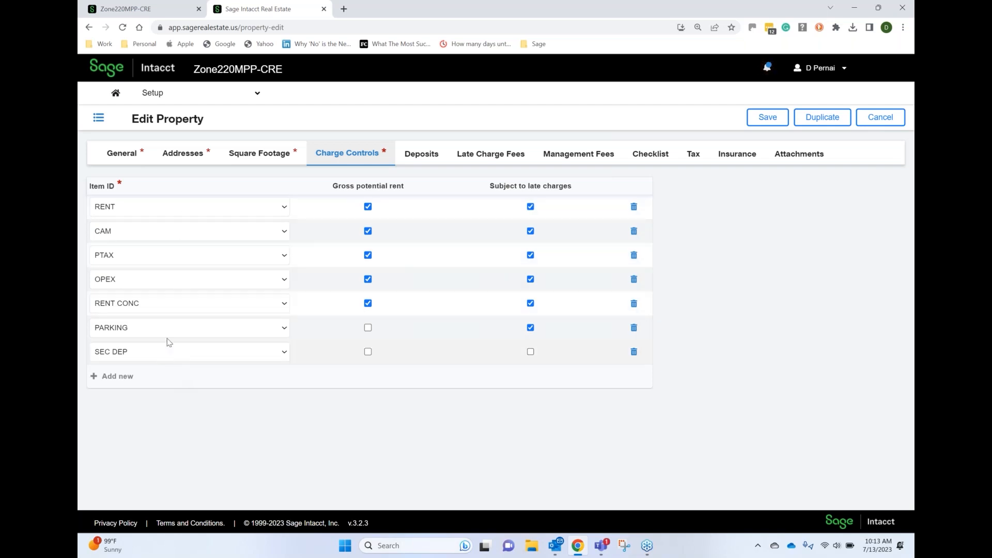
Switch to the main Sage Intacct application and open the Order Entry items list, discarding the unsaved invoice
click(136, 11)
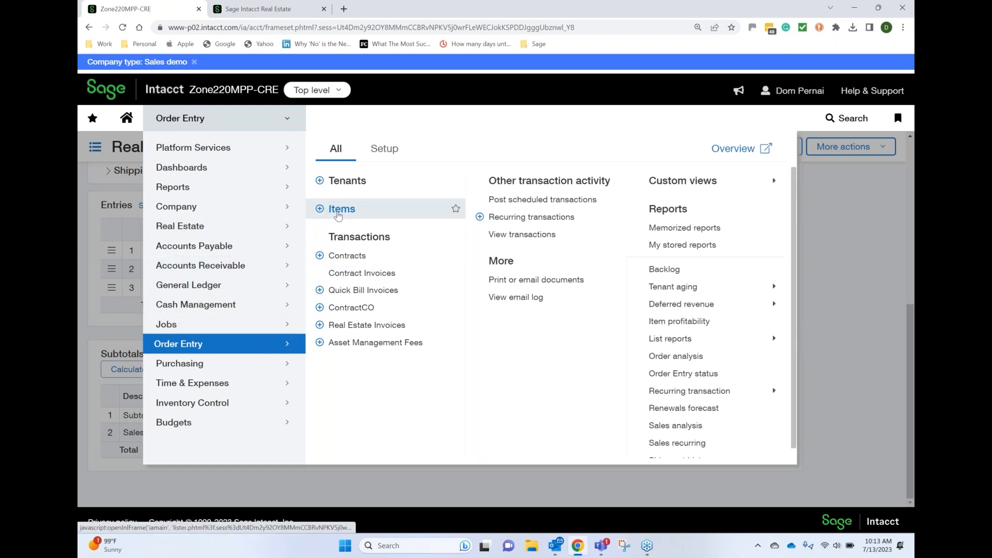
click(338, 216)
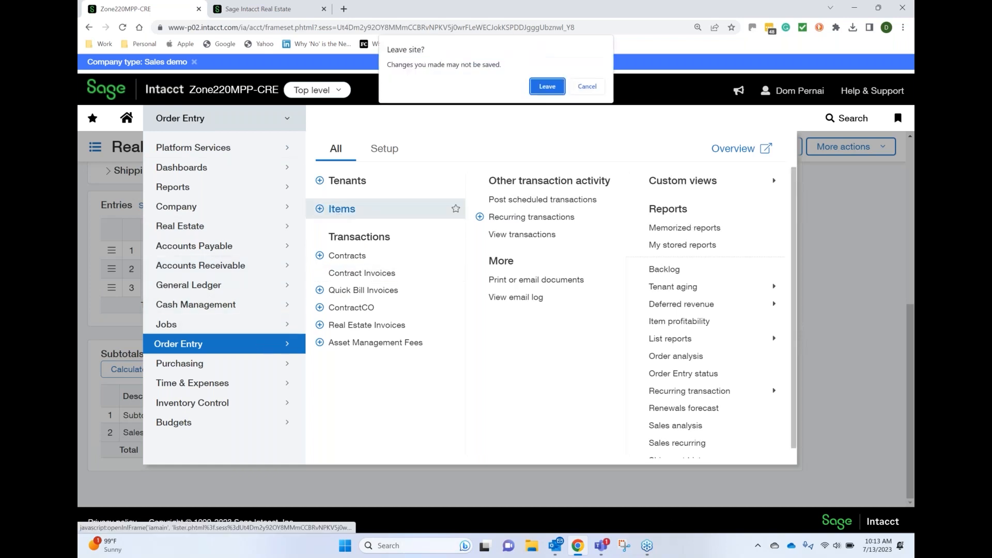
click(546, 86)
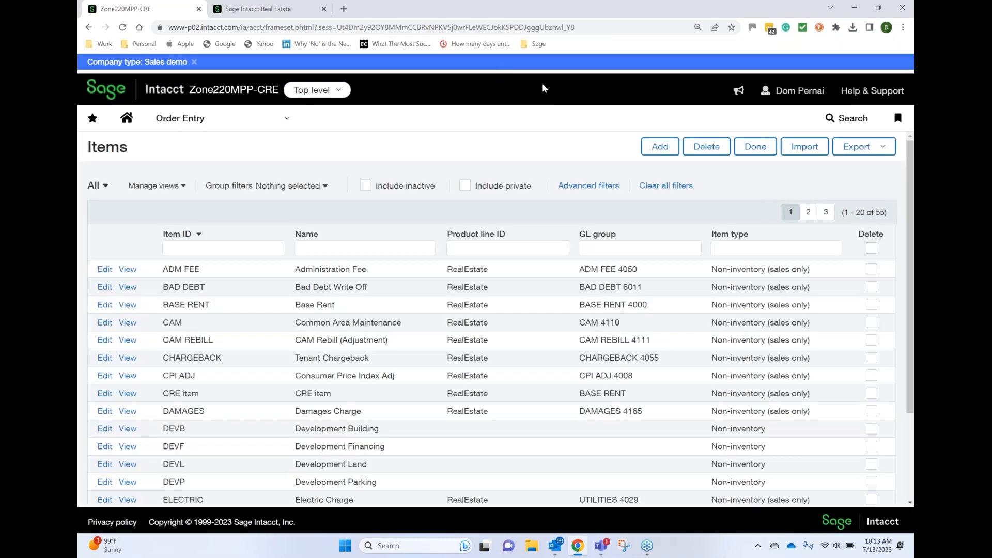
Open the ADM FEE item for editing and highlight its item type and product line ID
click(248, 248)
click(105, 269)
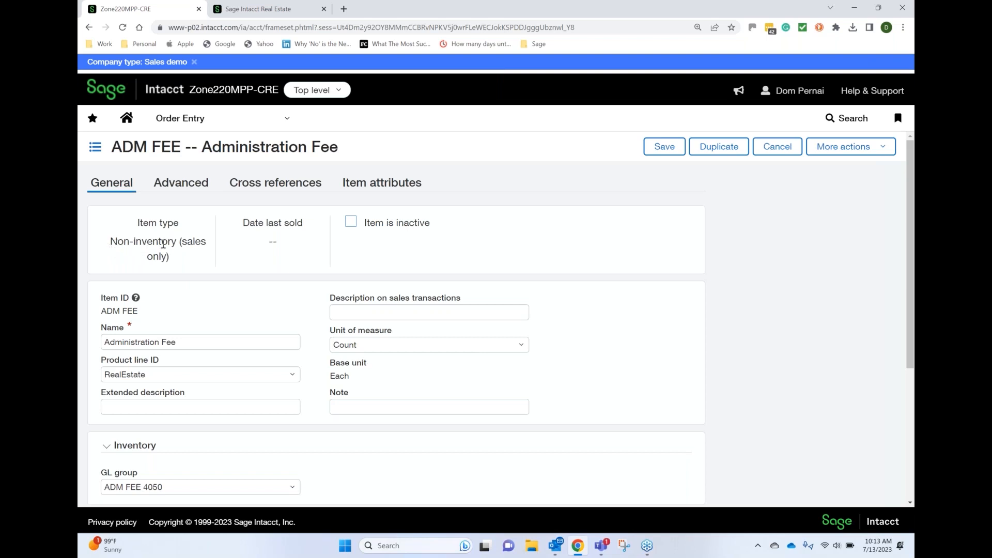
drag(113, 242, 188, 259)
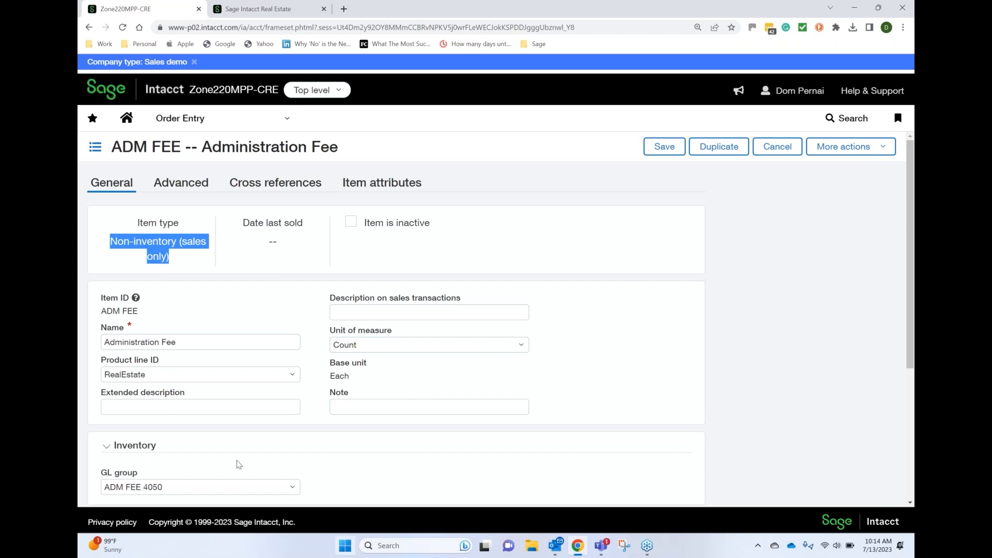
click(161, 376)
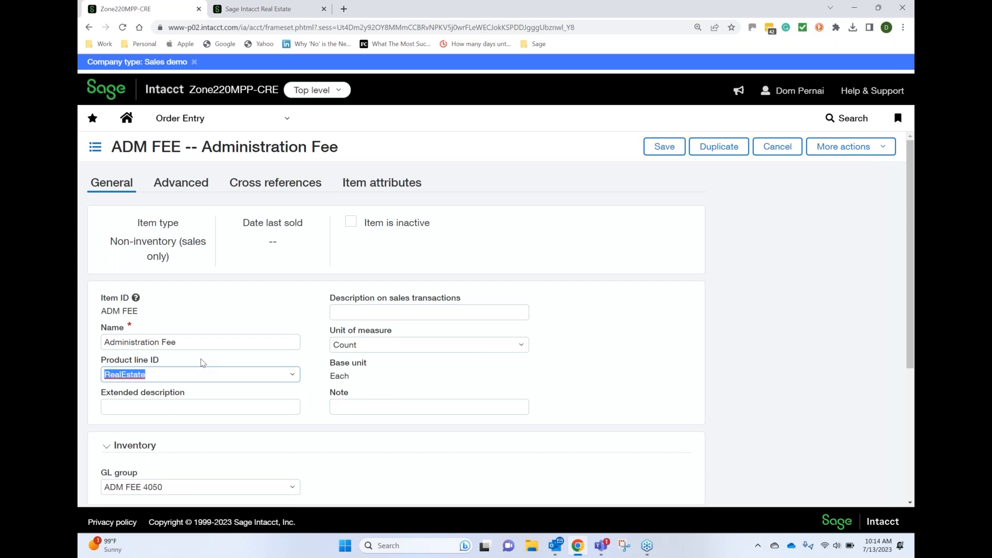
Add a blank charge control to the property in Sage Intacct Real Estate, view its item choices and return to the ADM FEE item
click(264, 13)
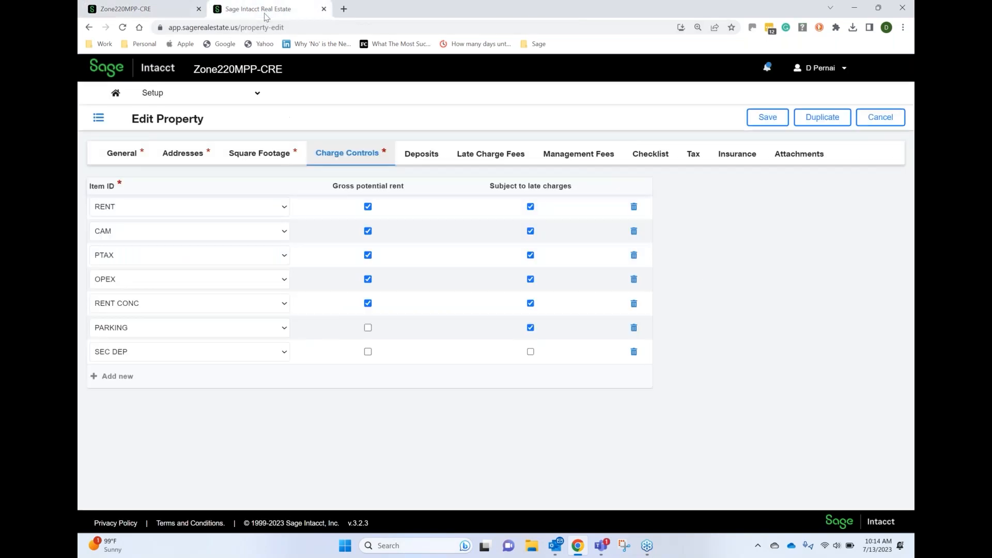
click(124, 382)
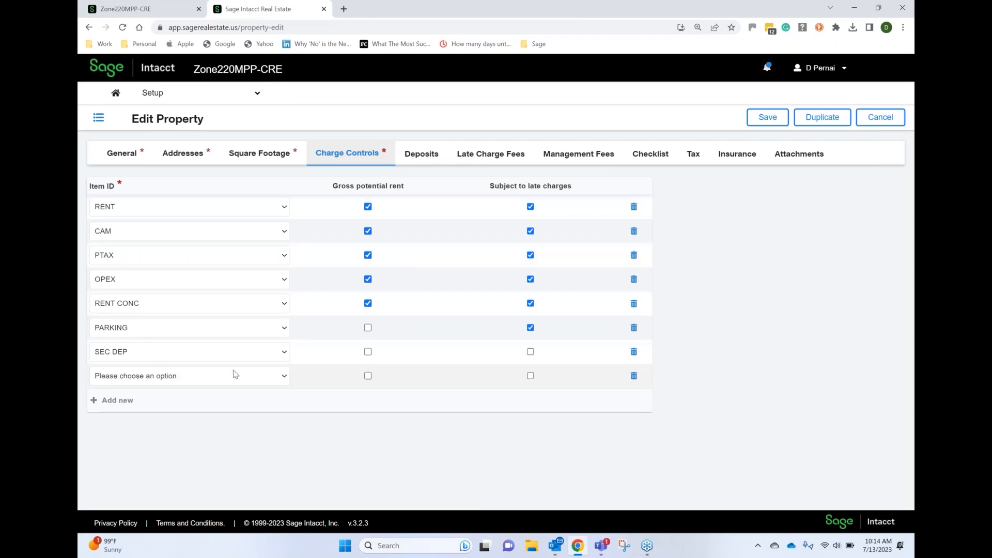
click(284, 378)
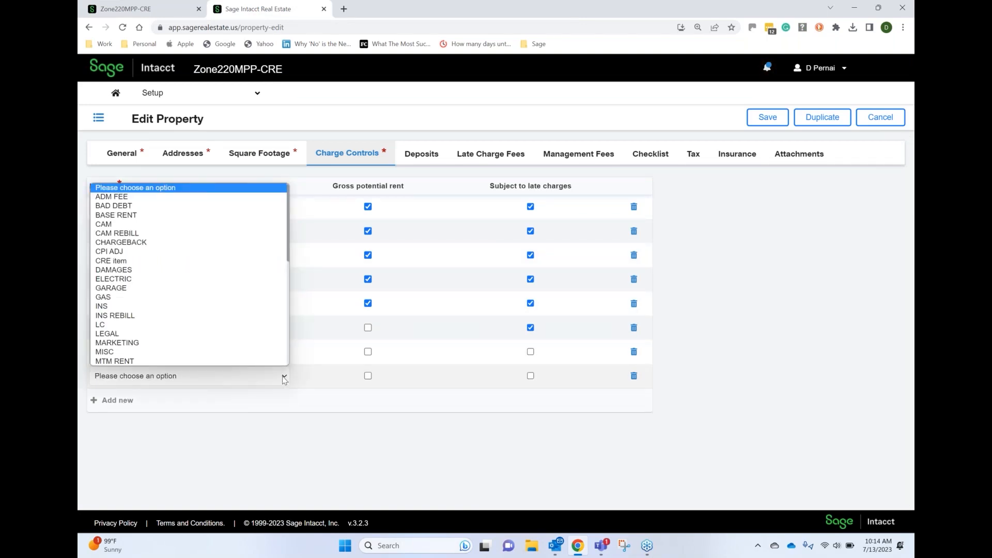
click(164, 5)
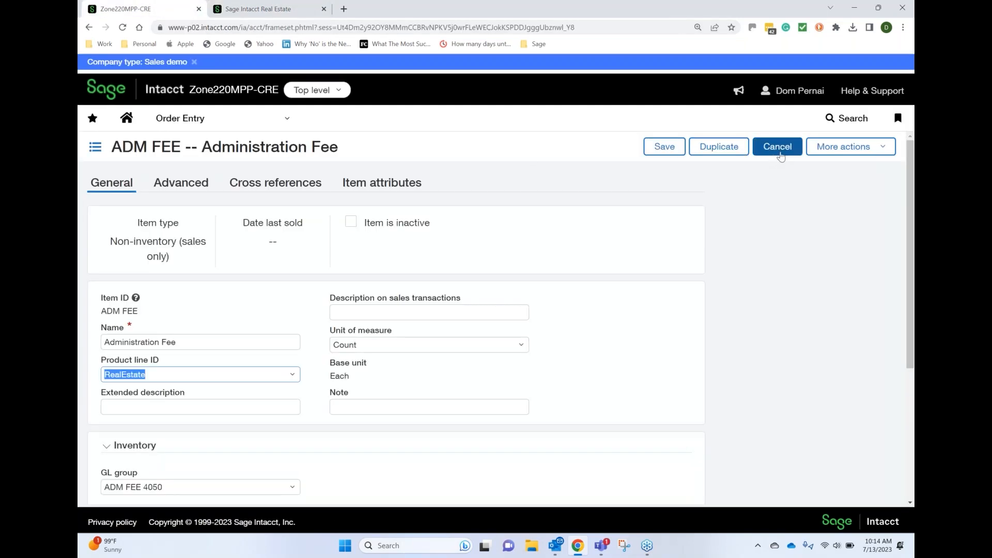
Close the ADM FEE item without saving, then assign UTILITIES to the property's blank charge control in Sage Intacct Real Estate
click(780, 156)
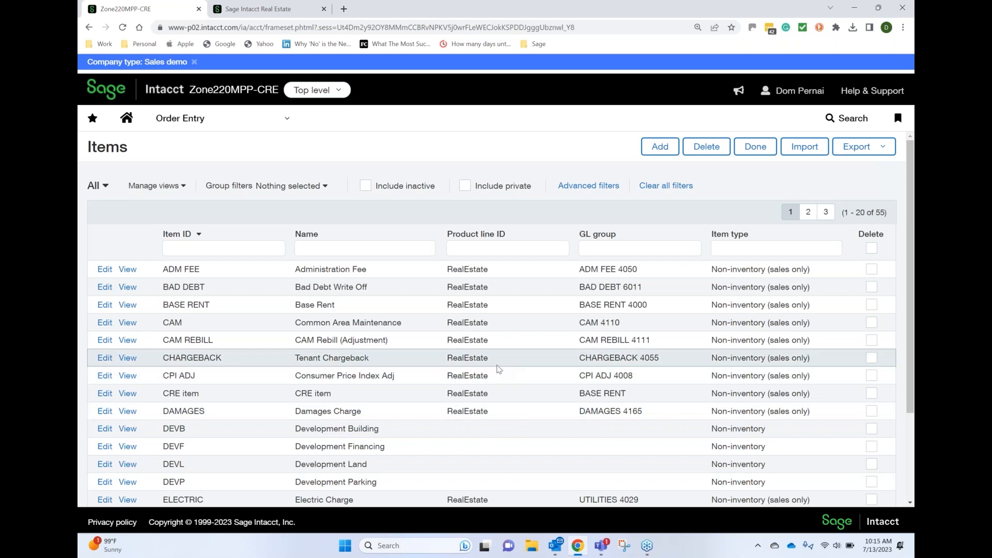
click(299, 16)
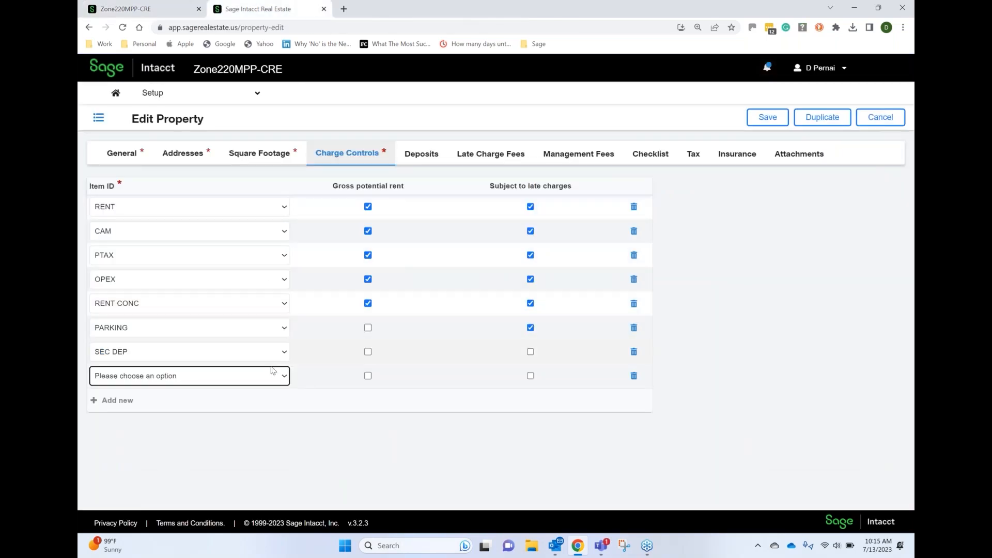
click(285, 376)
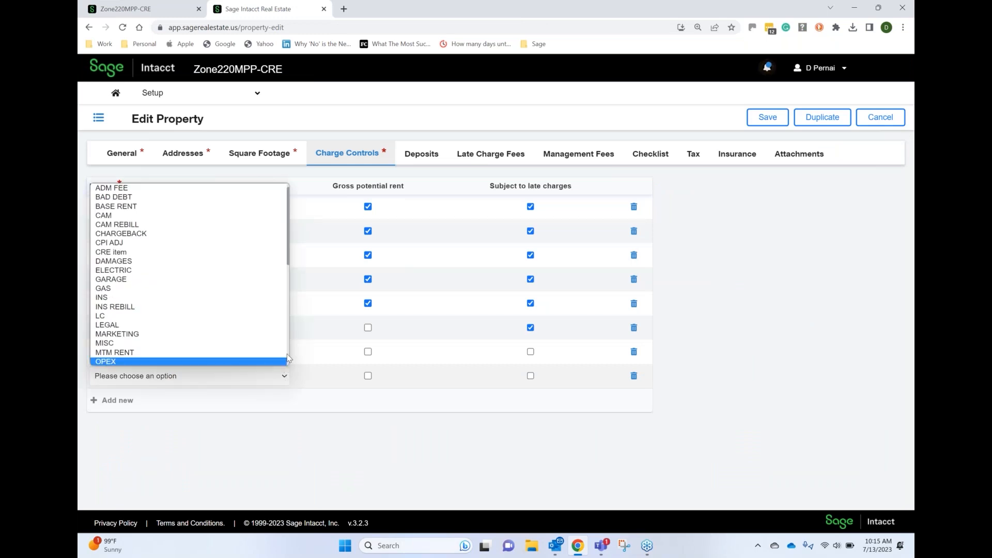
scroll(287, 355, down, 3)
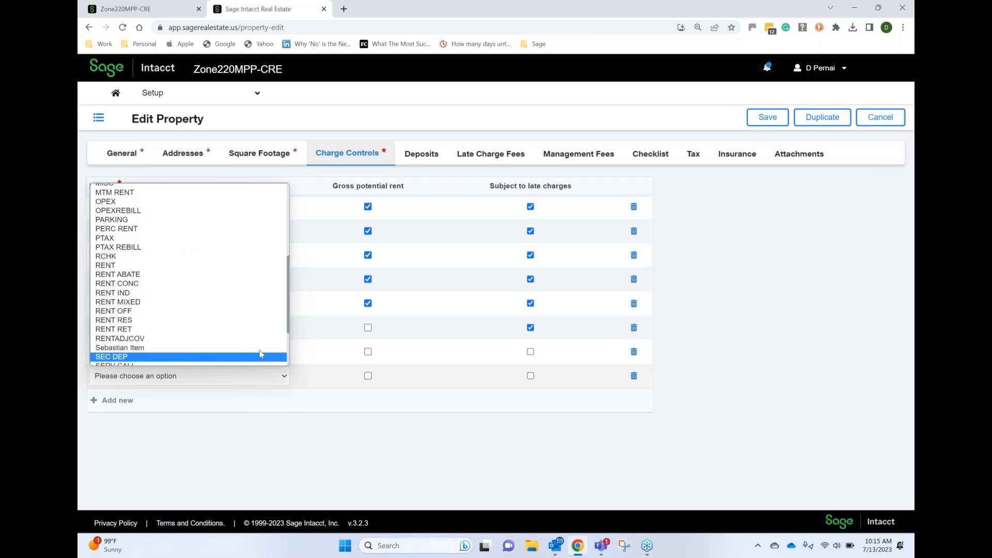
scroll(288, 351, down, 3)
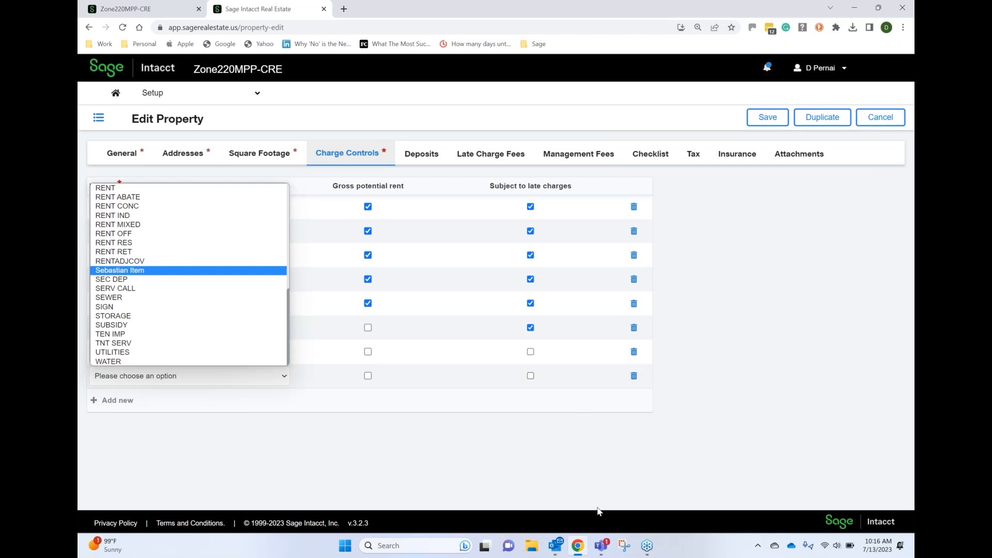
click(187, 352)
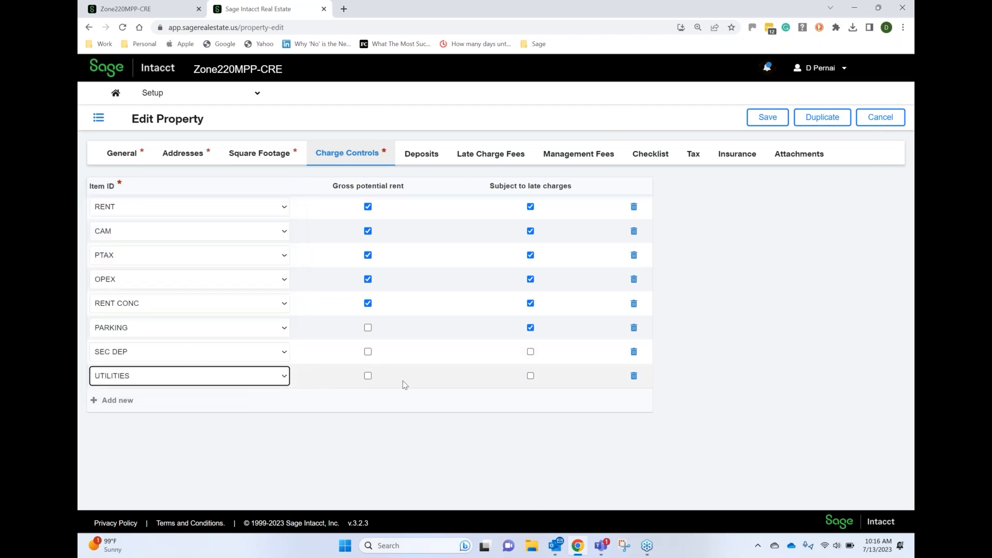
Include UTILITIES and PARKING in gross potential rent, and make SEC DEP and UTILITIES subject to late charges
click(369, 377)
click(368, 328)
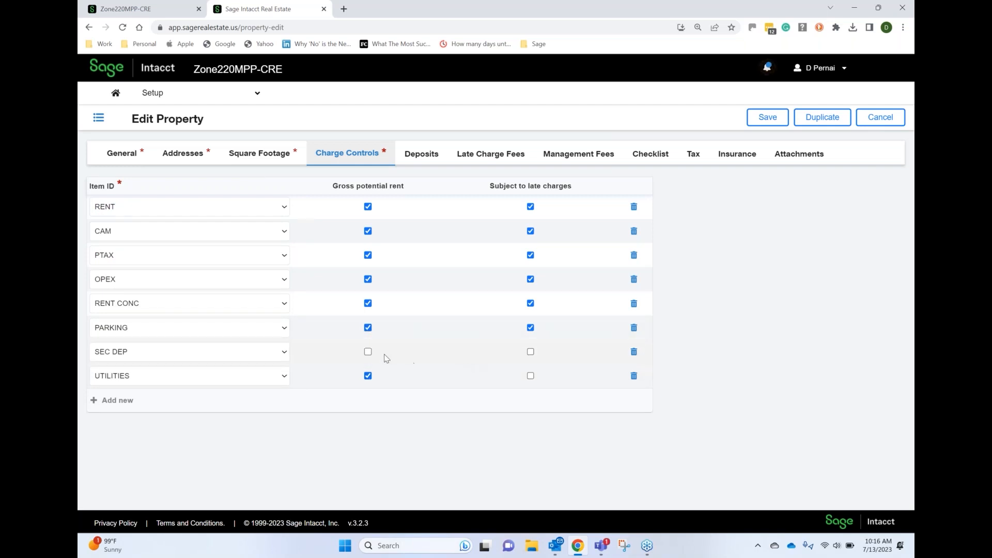
click(530, 352)
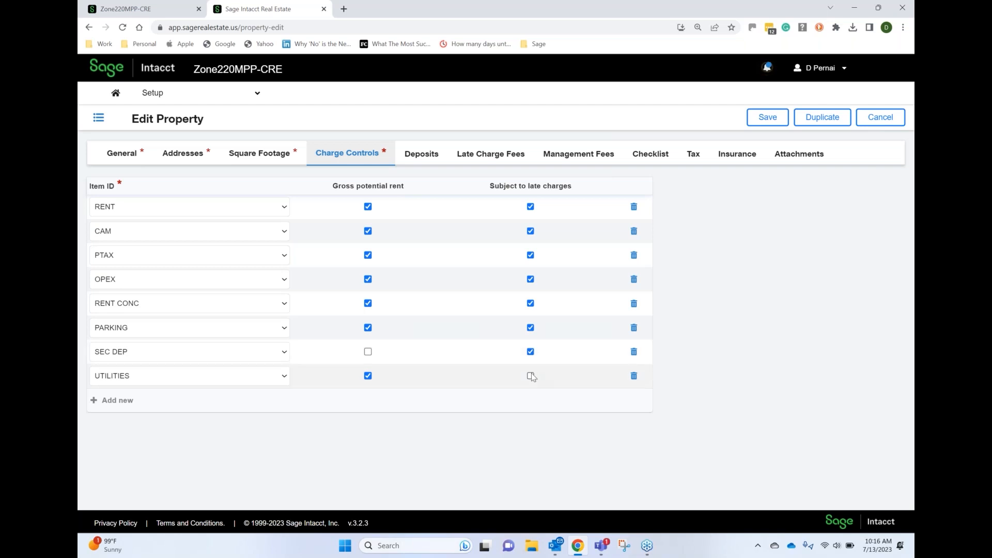
click(530, 375)
Add an LC charge control to the property and include it in gross potential rent
click(106, 400)
click(120, 401)
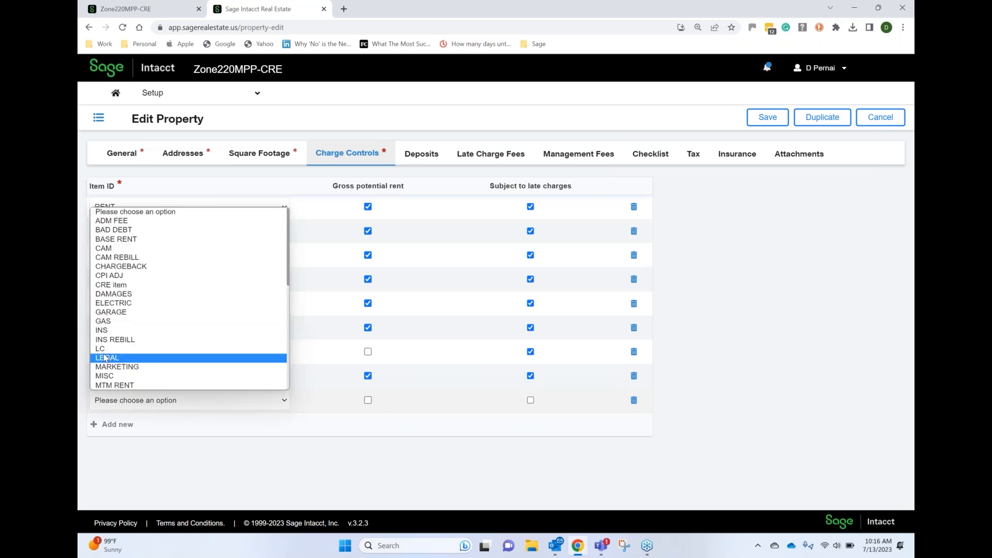
click(103, 349)
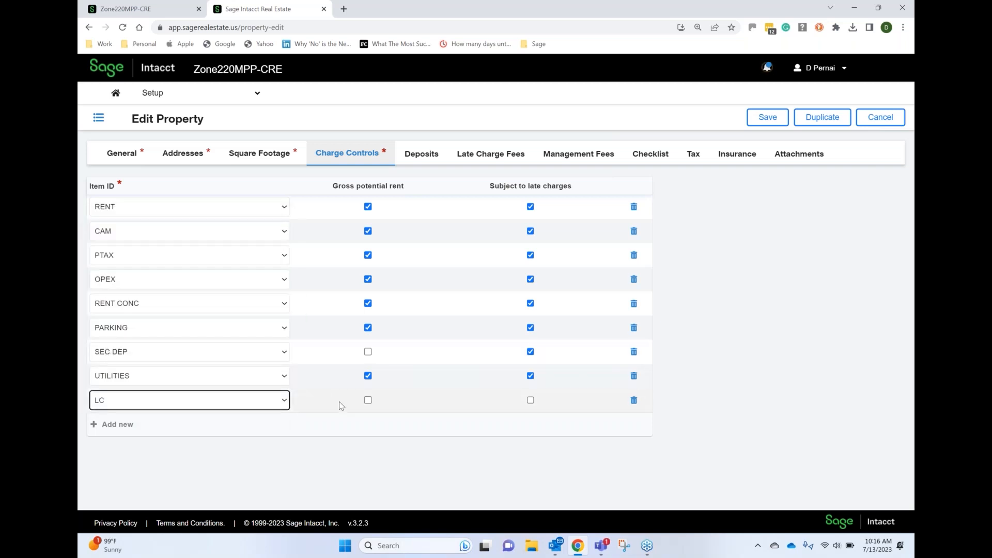
click(368, 401)
click(367, 401)
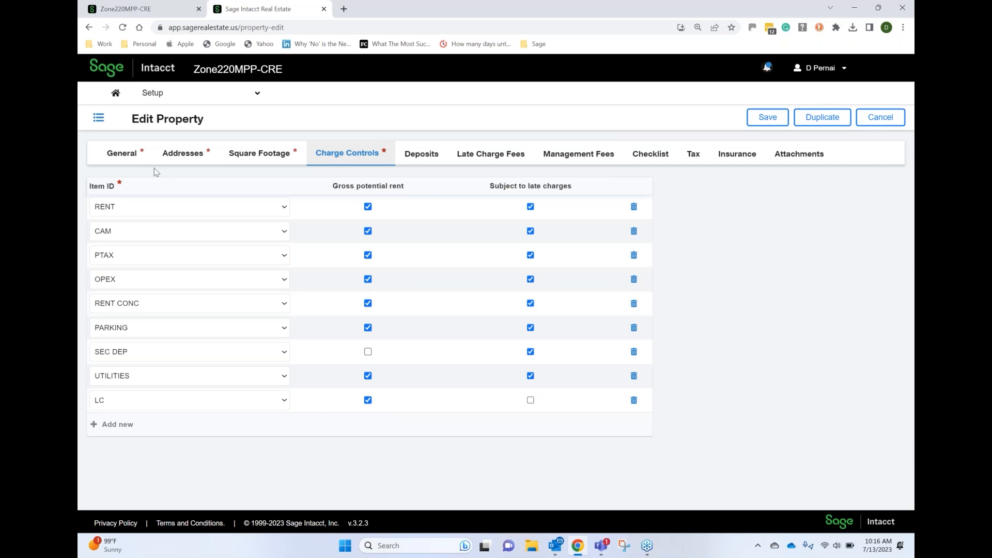
Switch to the main Sage Intacct application, open the ADM FEE item and view the details of its GL group, ADM FEE 4050
click(135, 11)
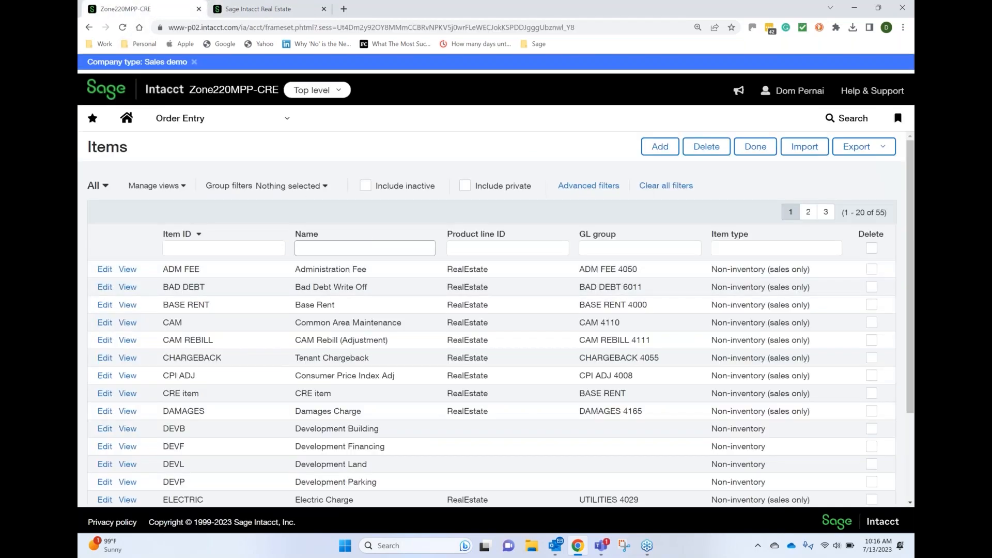
click(105, 269)
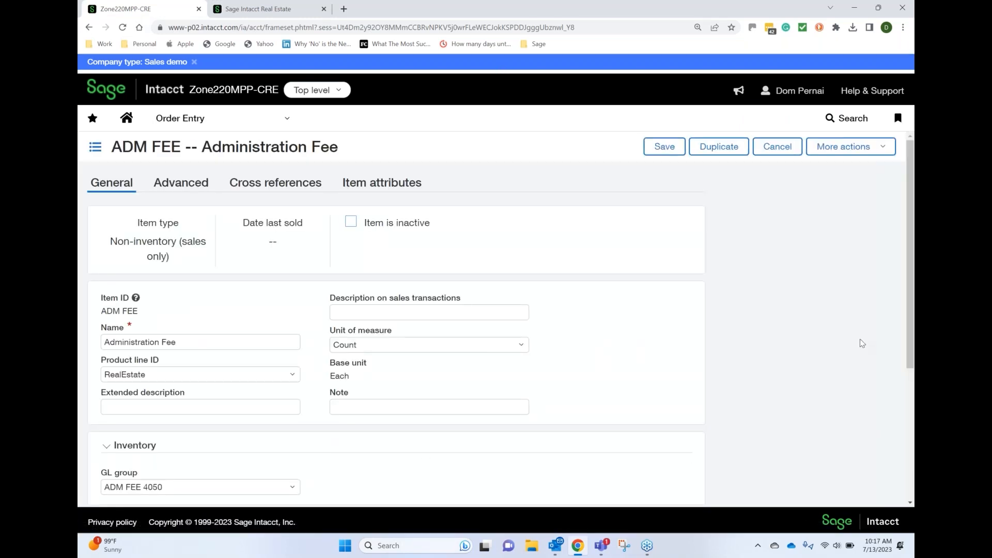
drag(912, 345, 911, 388)
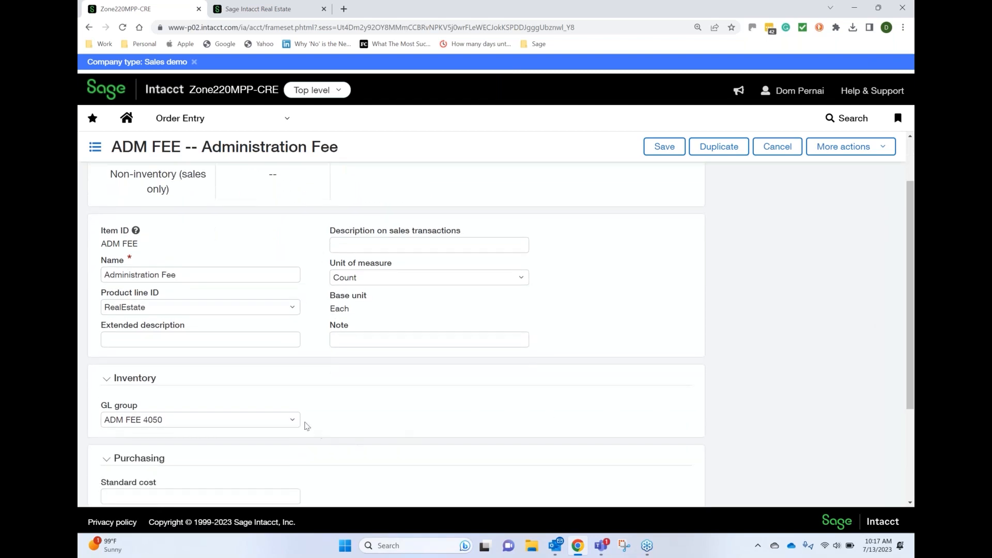
click(292, 420)
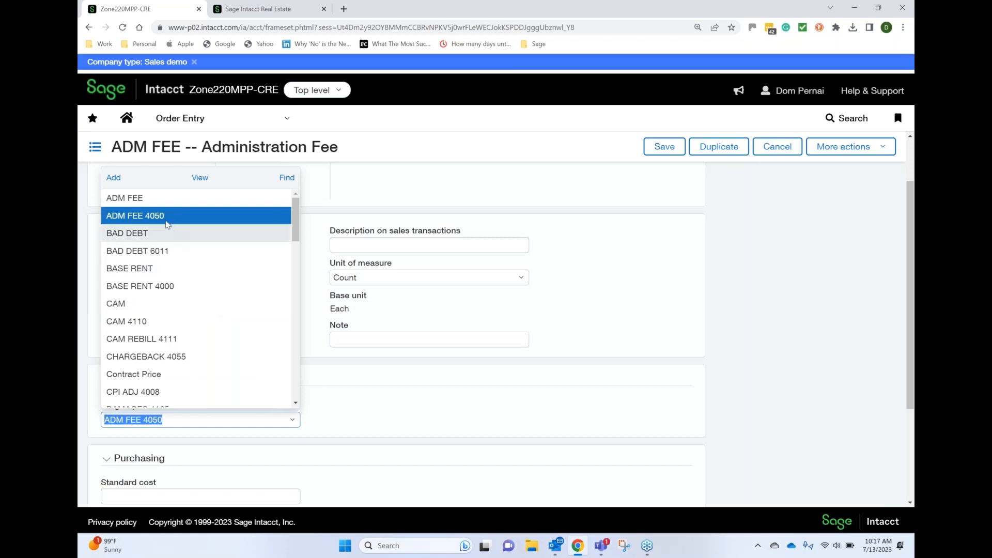
click(200, 179)
click(201, 179)
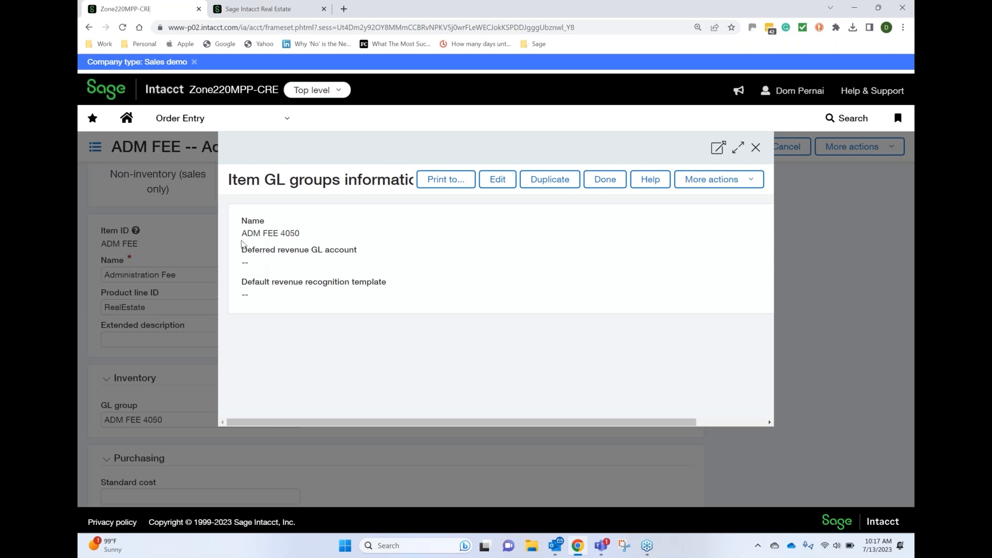
drag(244, 233, 300, 234)
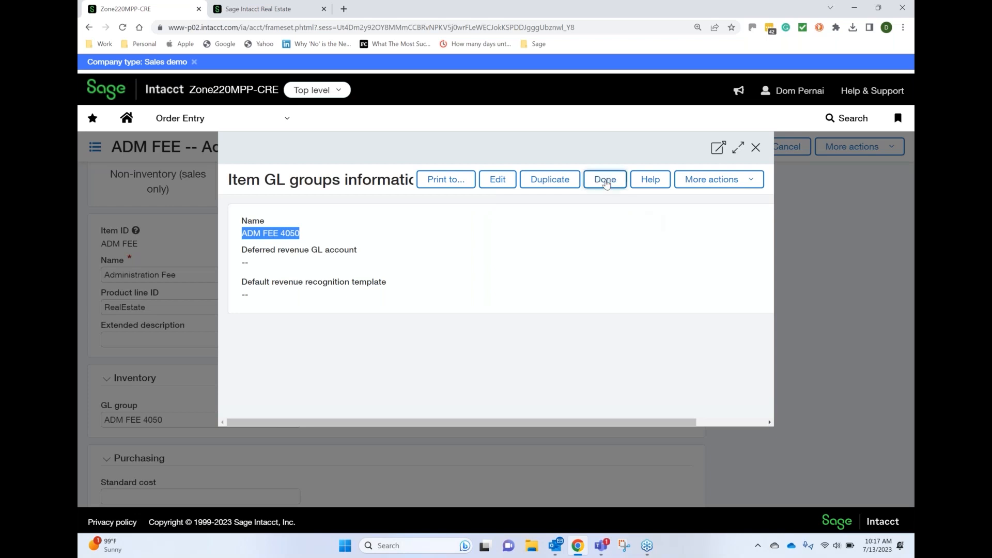
click(605, 180)
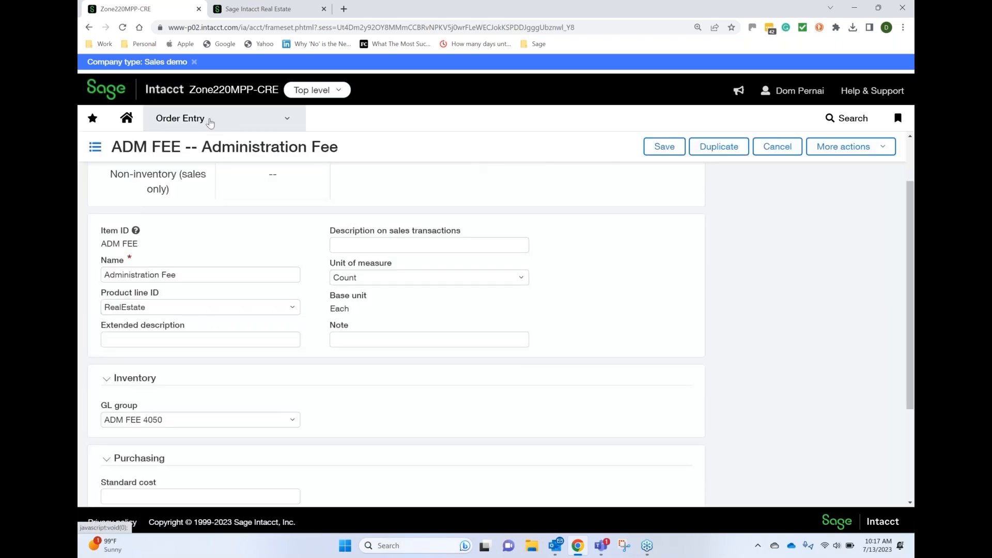
Open the Order Entry transaction definition Real Estate Invoices for editing and show its posting configuration
click(209, 122)
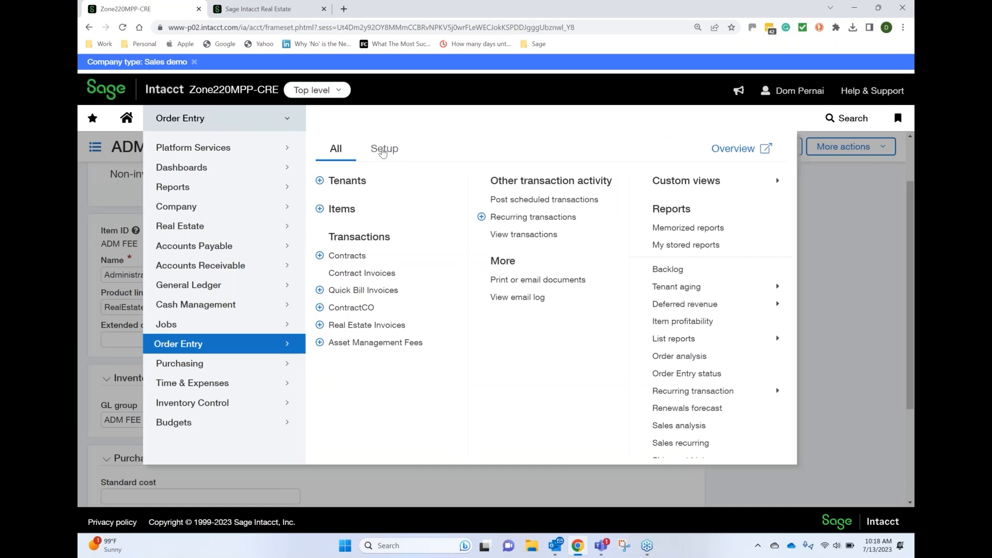
click(382, 150)
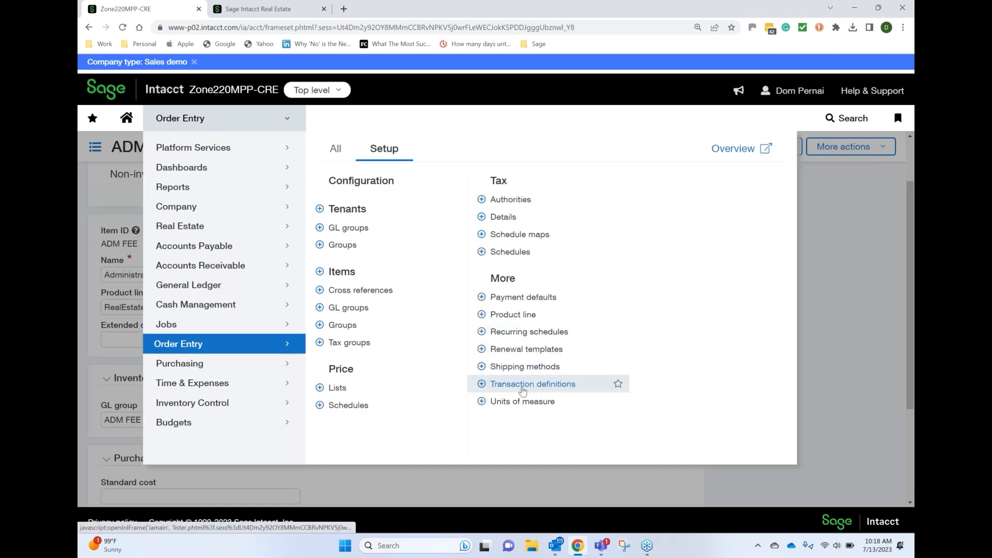
click(523, 391)
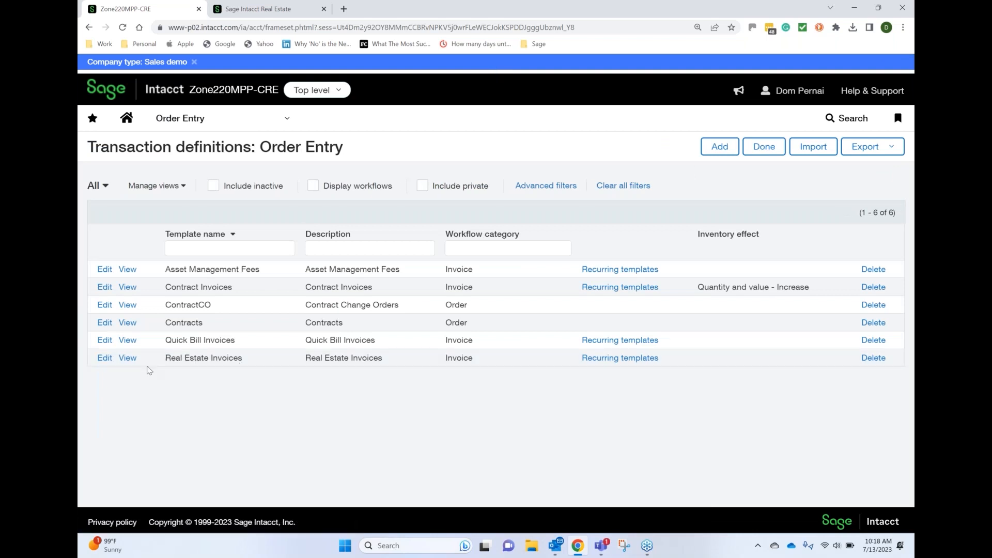
click(110, 360)
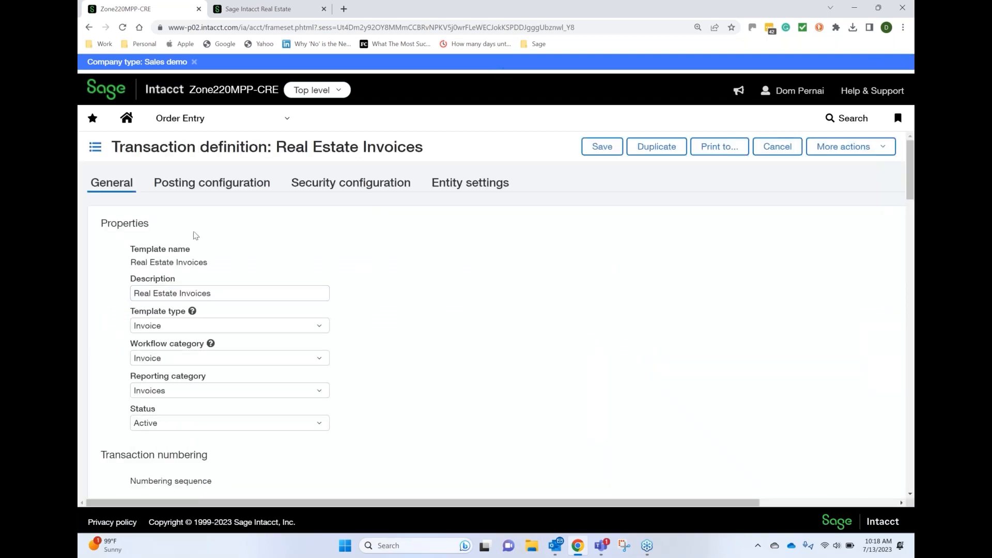
click(211, 184)
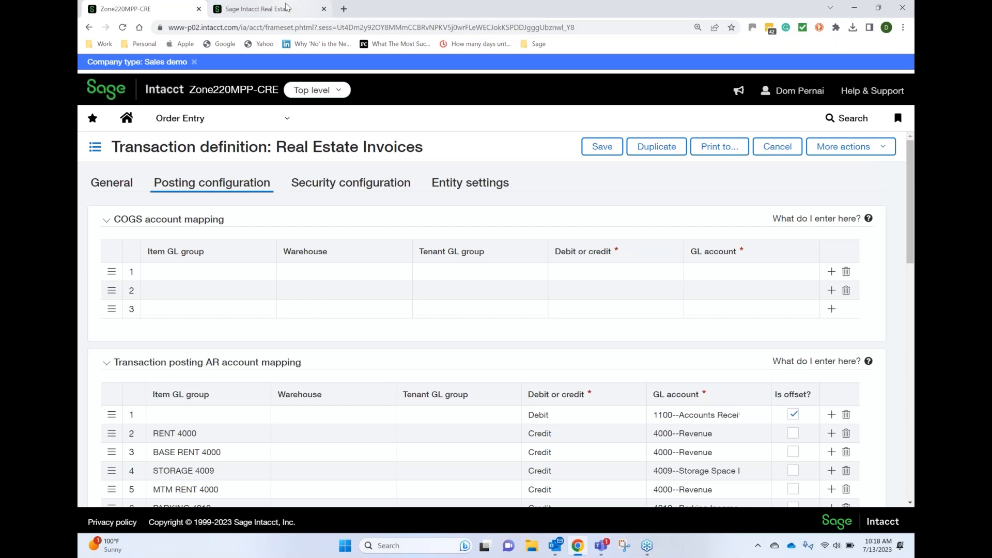
Return to the property in Sage Intacct Real Estate, view its management fee formula choices and go back to its charge controls
click(299, 15)
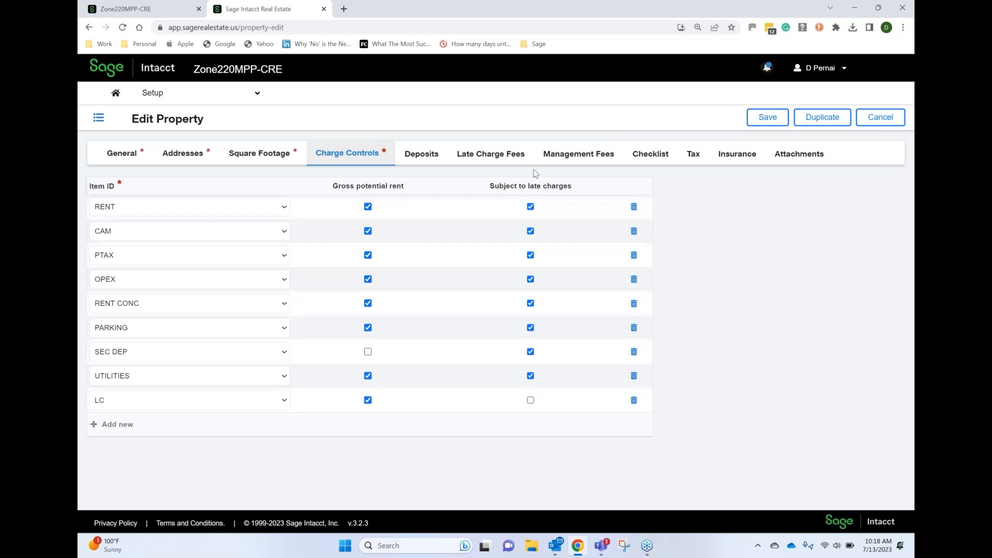
click(587, 153)
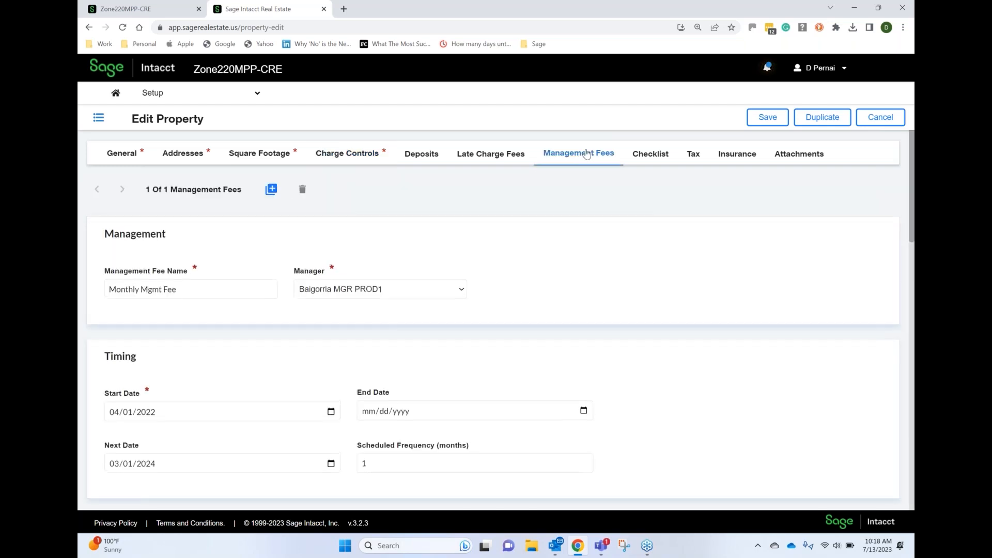
scroll(587, 153, down, 5)
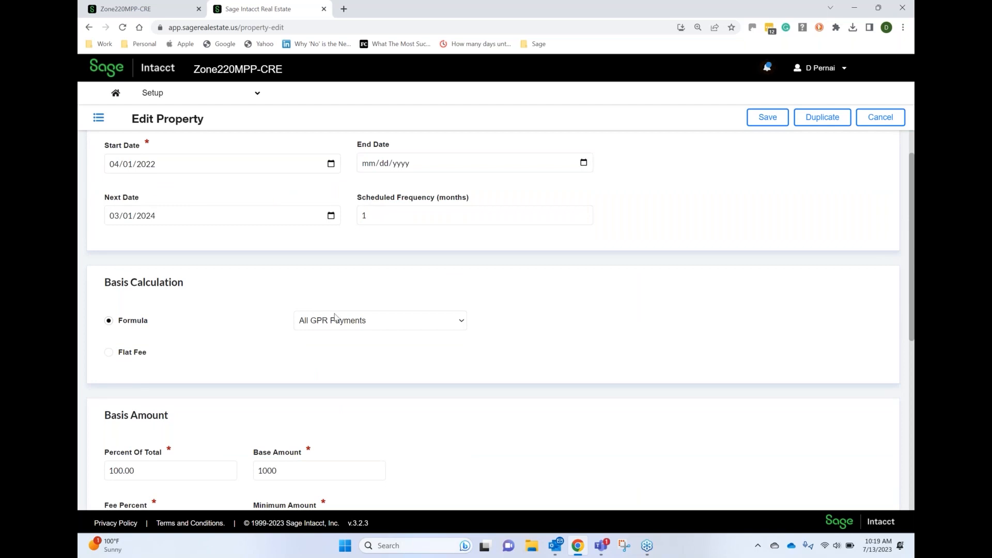
click(462, 323)
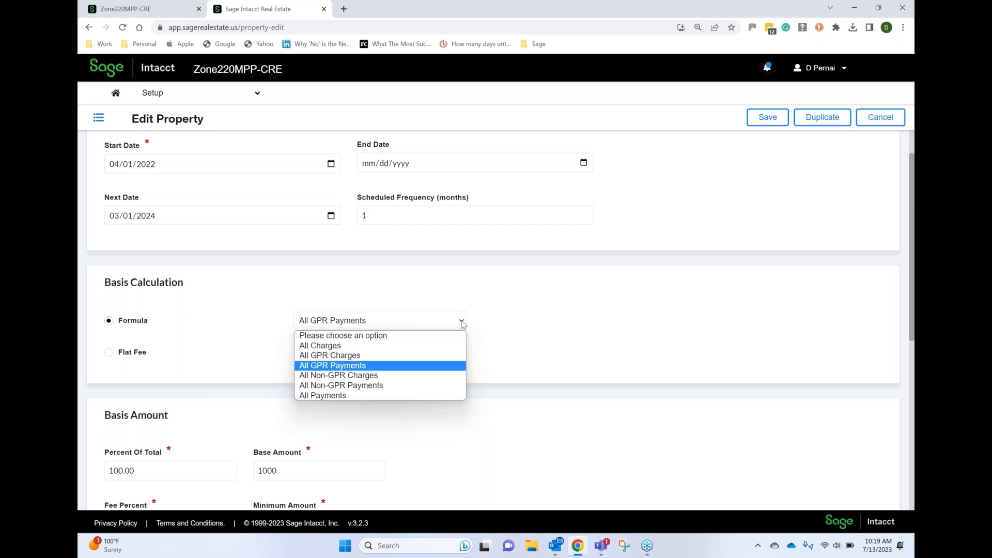
click(463, 324)
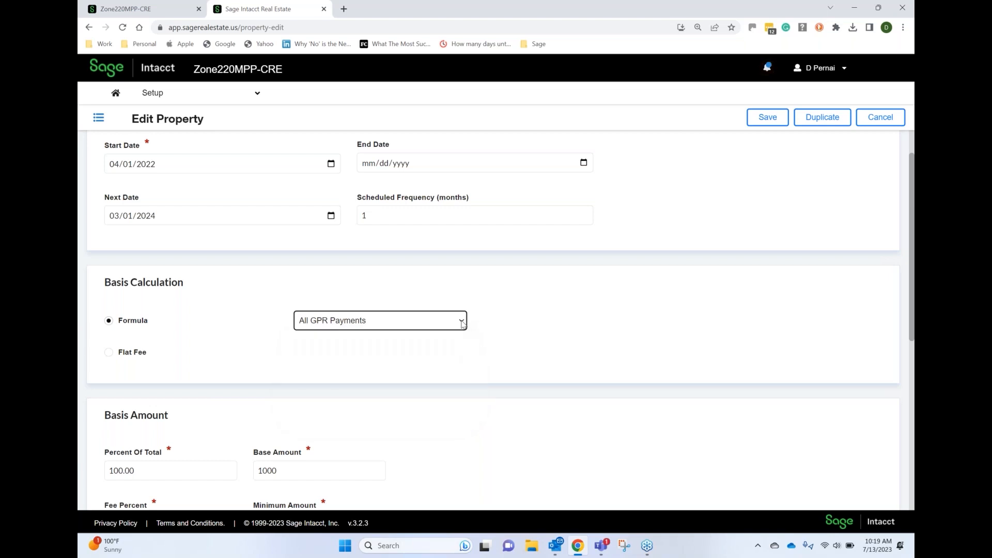
scroll(462, 324, up, 4)
scroll(463, 325, up, 1)
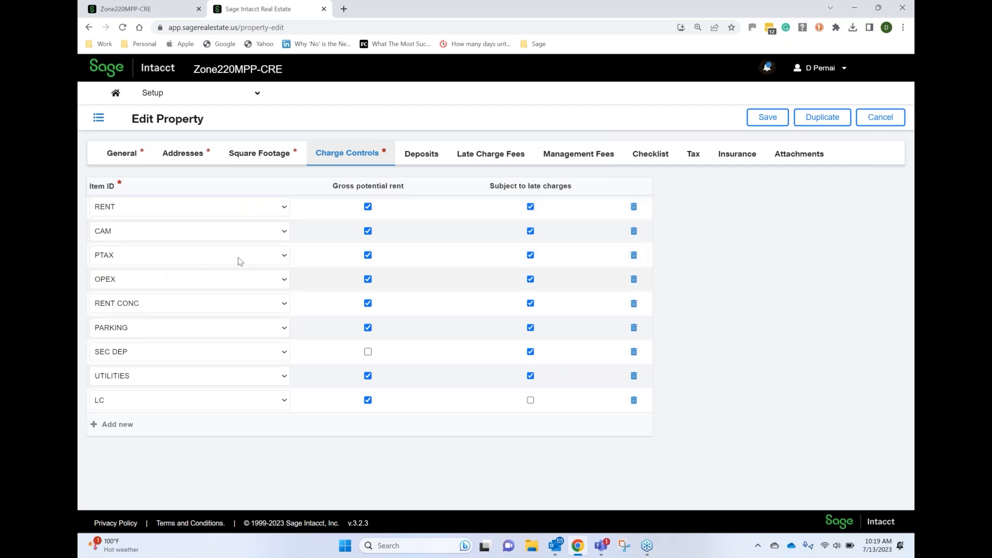
Reopen the property's management fees and review the basis calculation formulas and basis amount settings
click(578, 155)
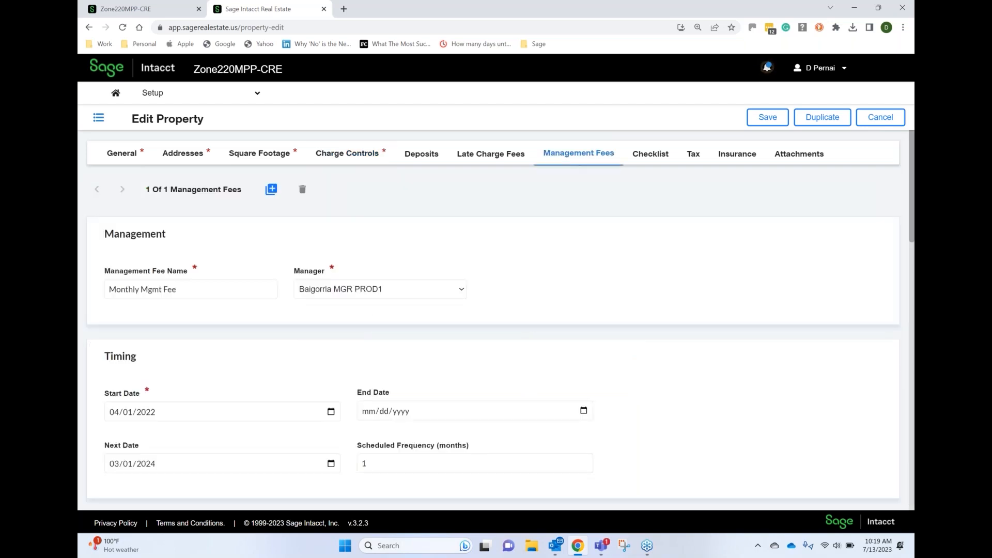
scroll(578, 160, down, 1)
scroll(579, 159, down, 2)
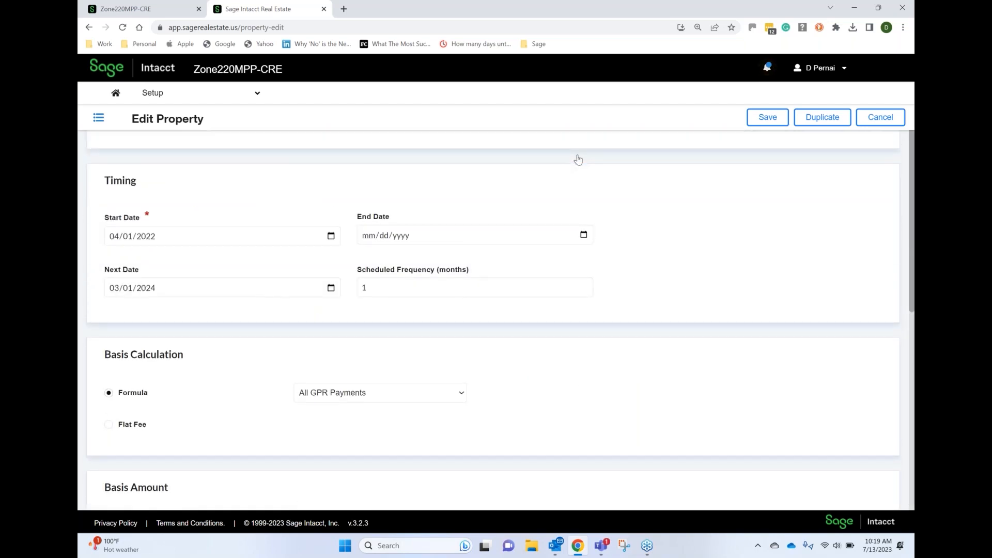
click(380, 393)
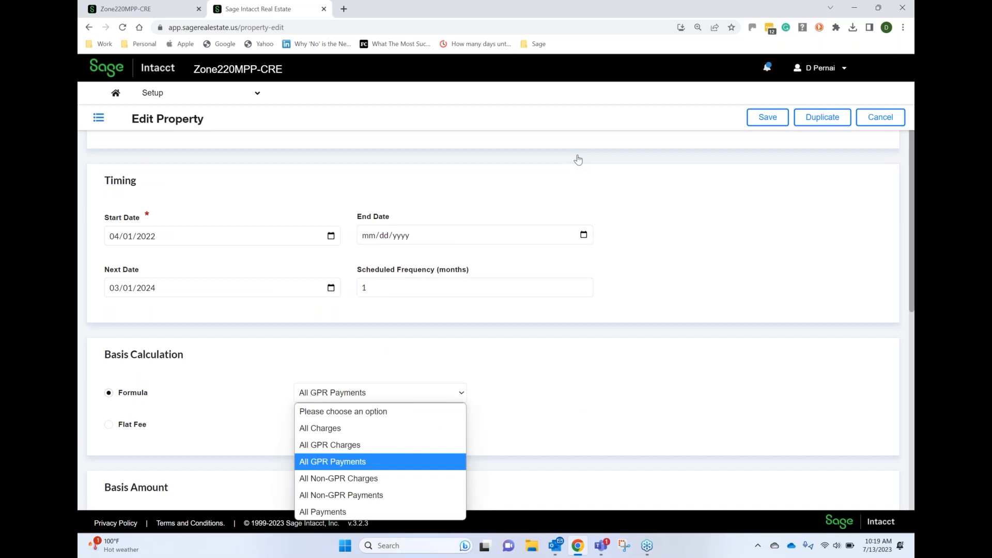
click(578, 160)
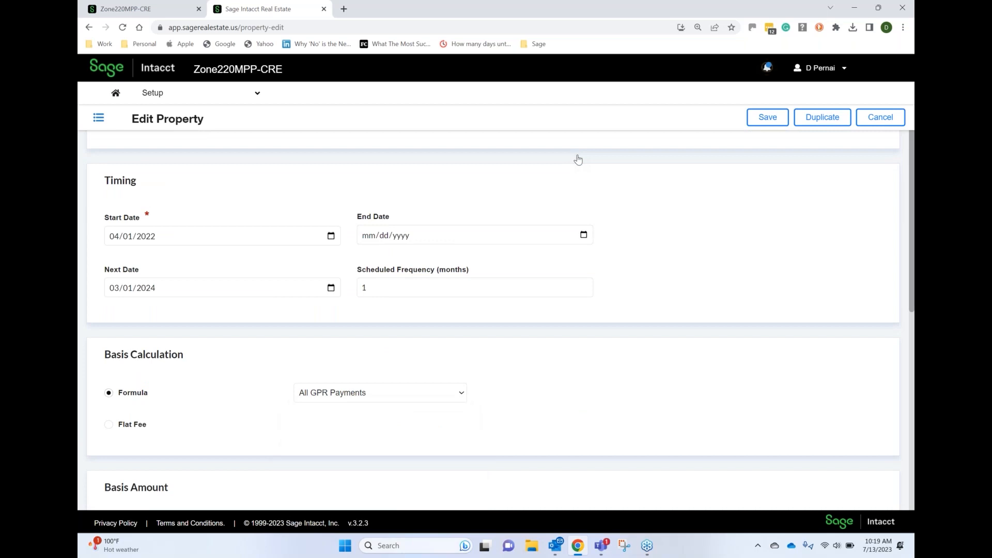
scroll(578, 160, down, 3)
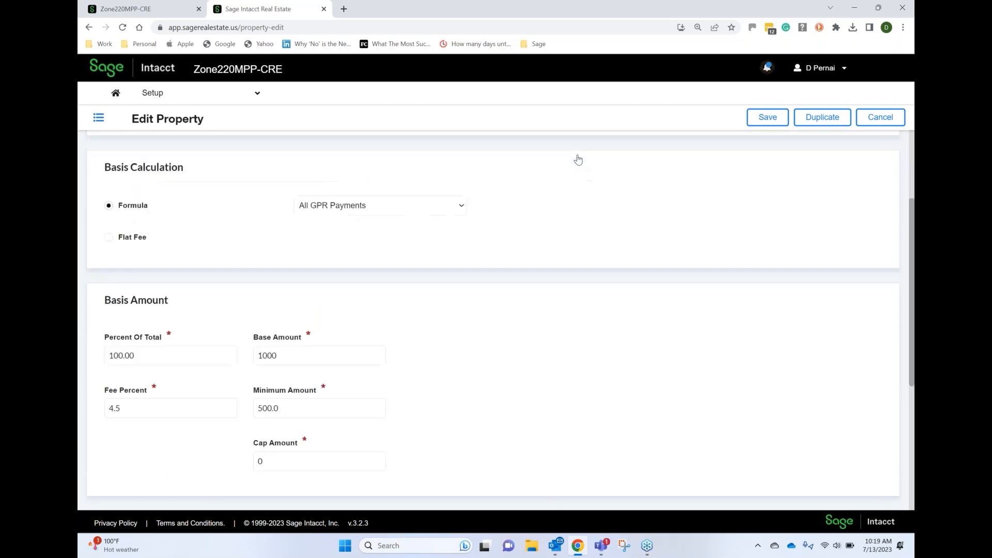
scroll(578, 159, up, 6)
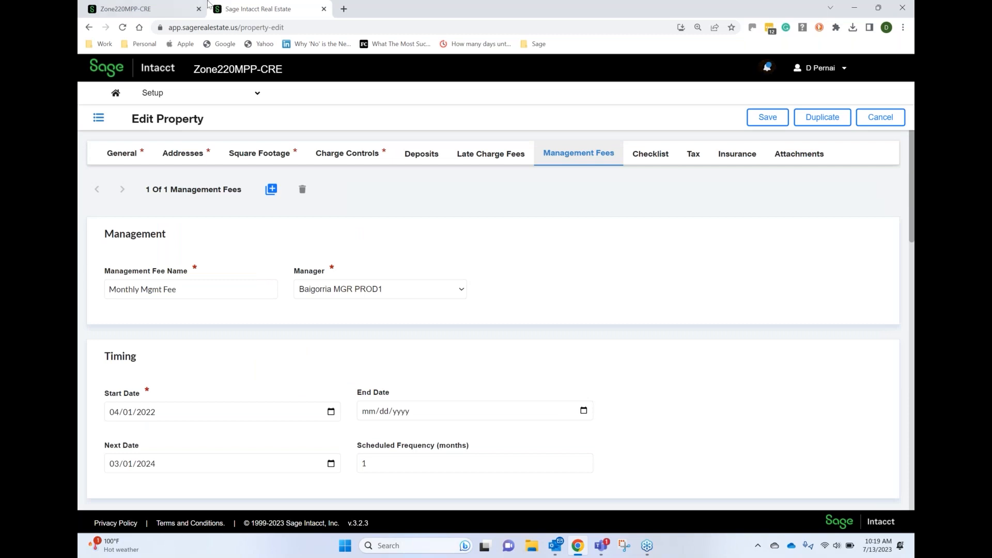
View the property's charge controls, then open the Graham's Popcorn lease for editing at its recurring charges
click(344, 161)
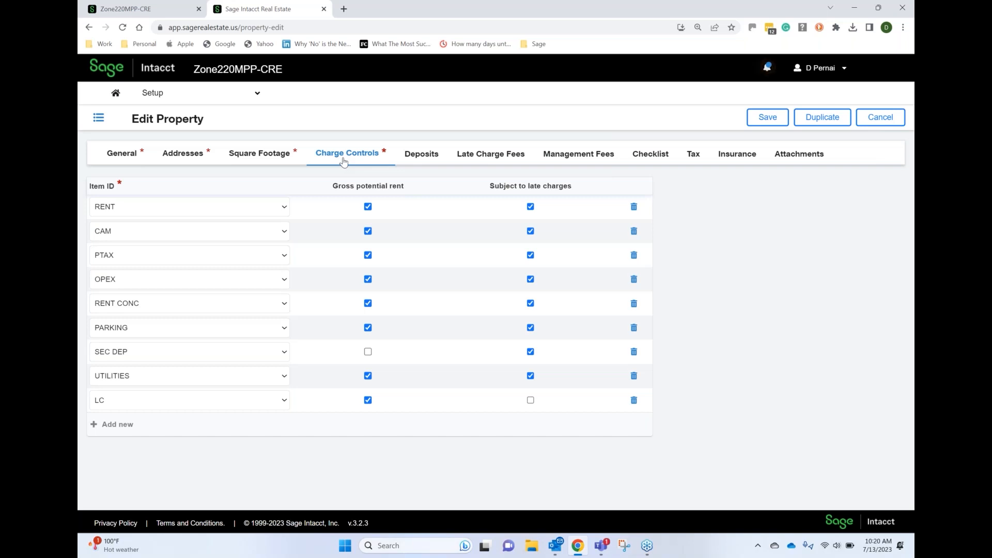
click(762, 122)
click(178, 98)
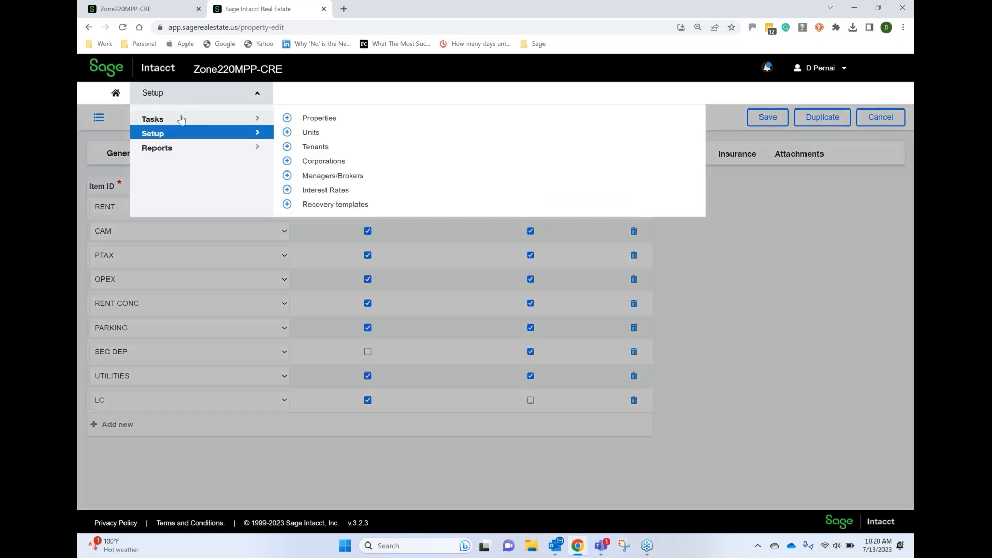
click(181, 120)
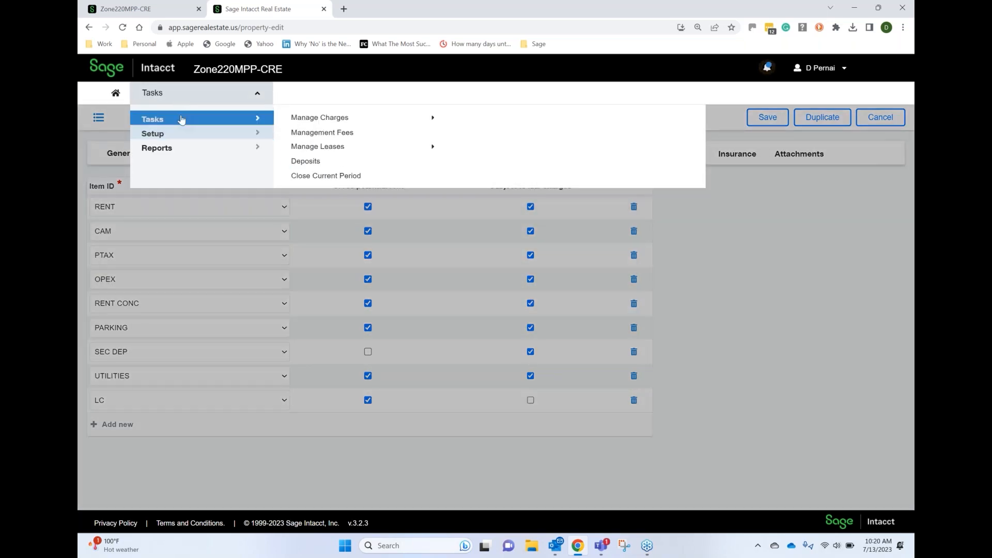
click(316, 147)
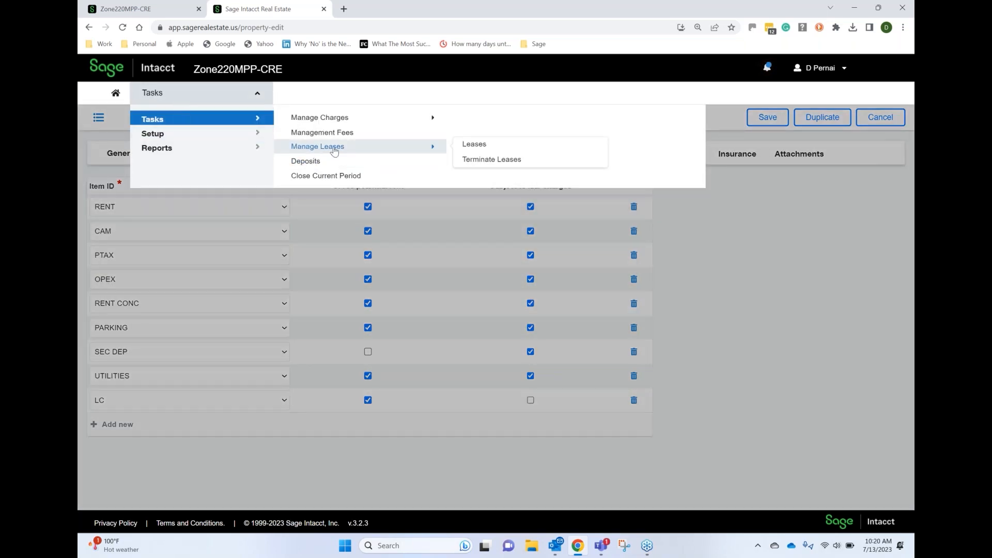
click(474, 144)
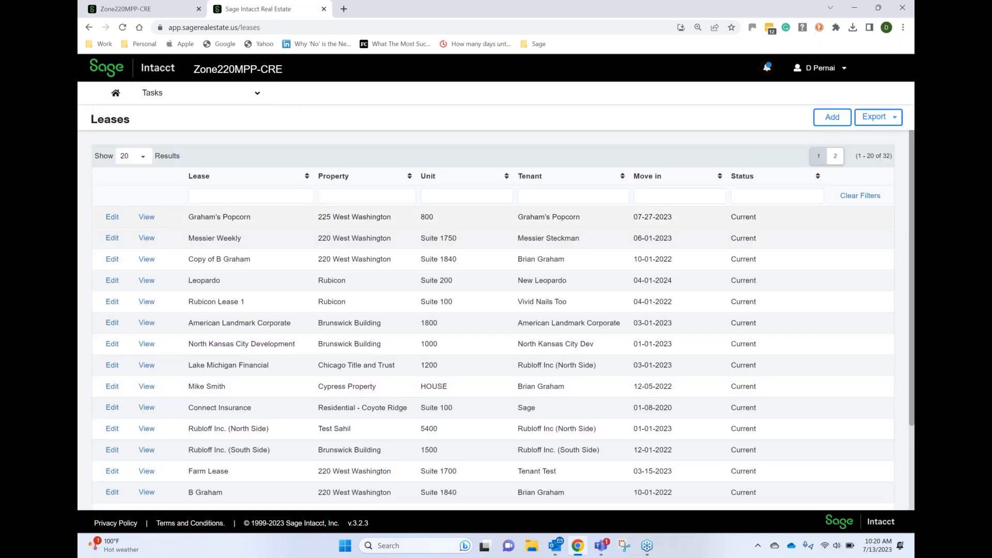
click(109, 218)
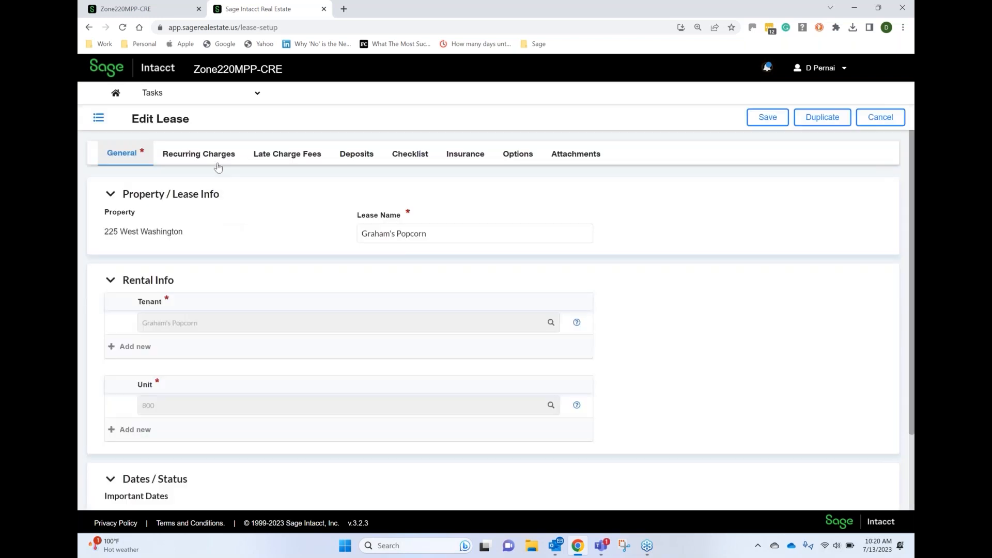
click(216, 164)
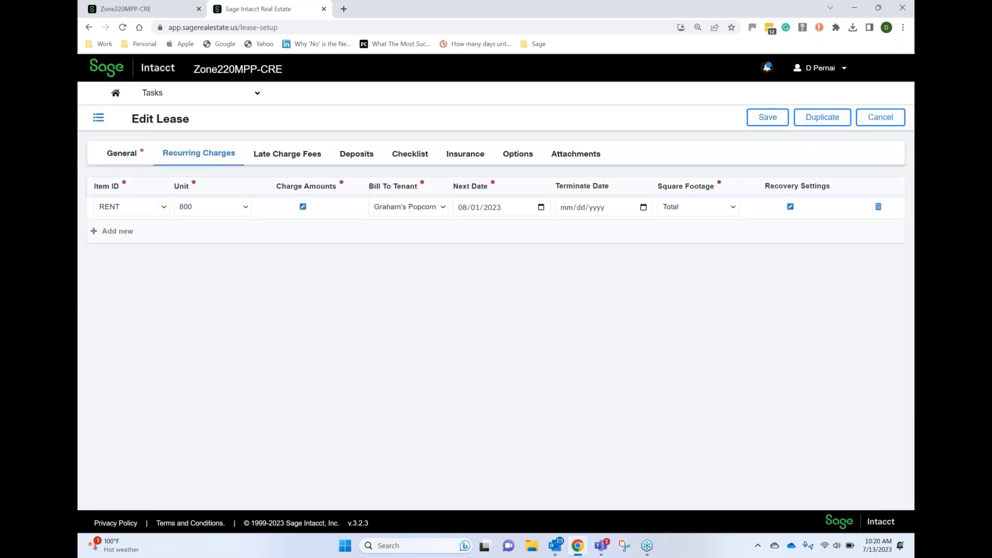
Add a CAM recurring charge for unit 800 to the lease, billed to Graham's Popcorn
click(122, 231)
click(163, 233)
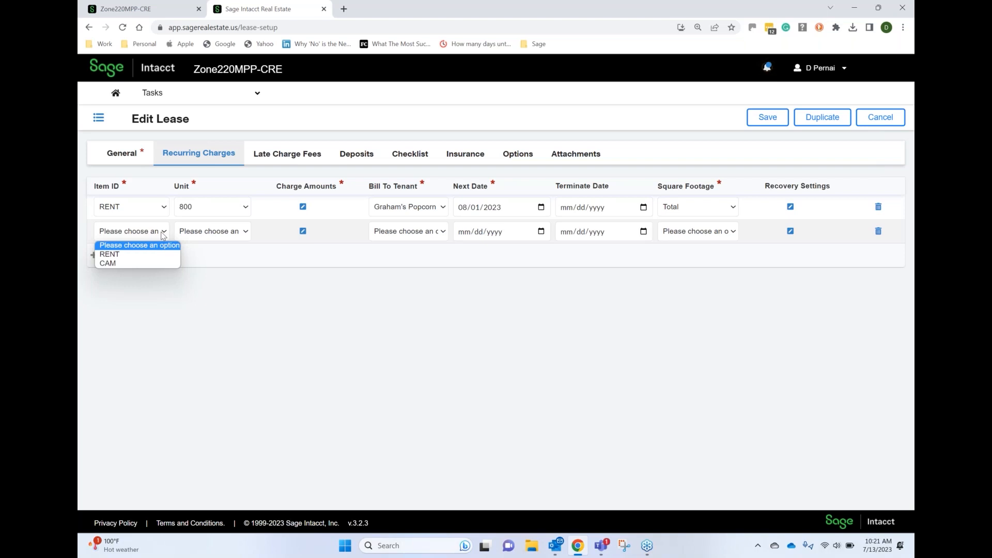
click(141, 262)
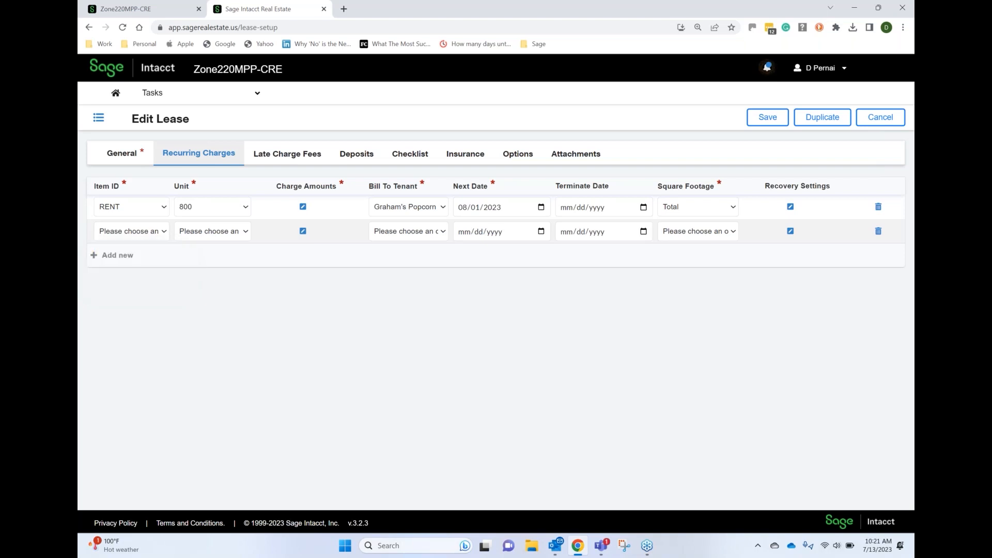
click(235, 233)
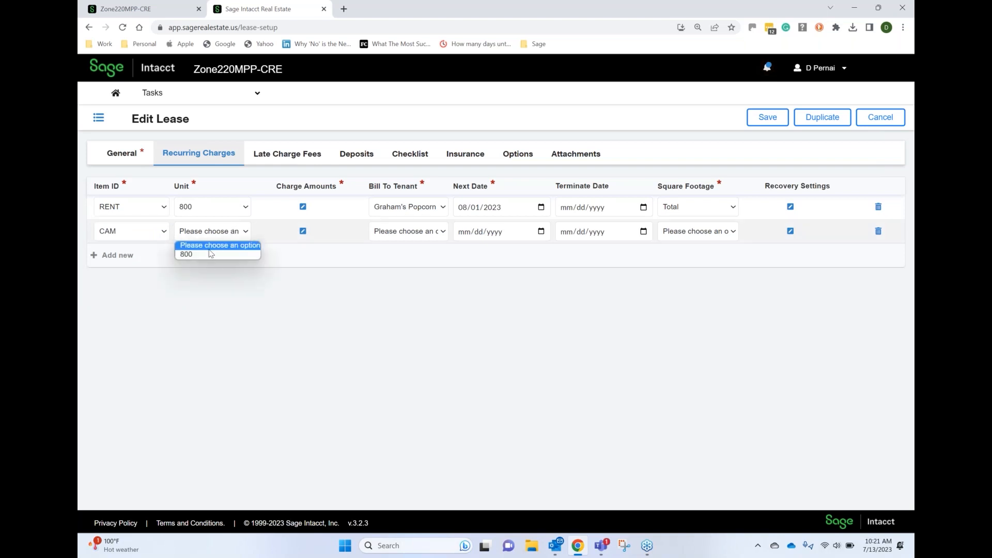
click(206, 252)
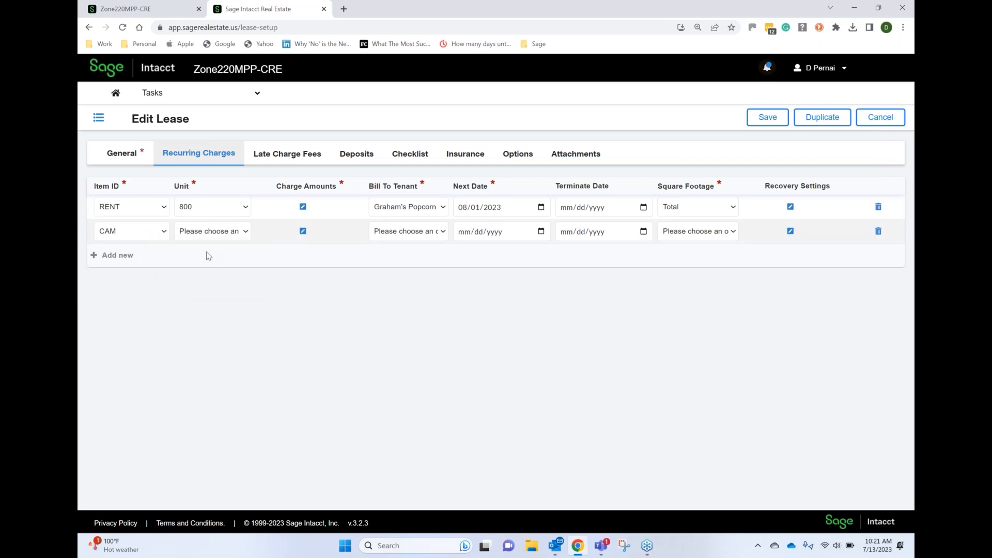
click(407, 234)
click(408, 255)
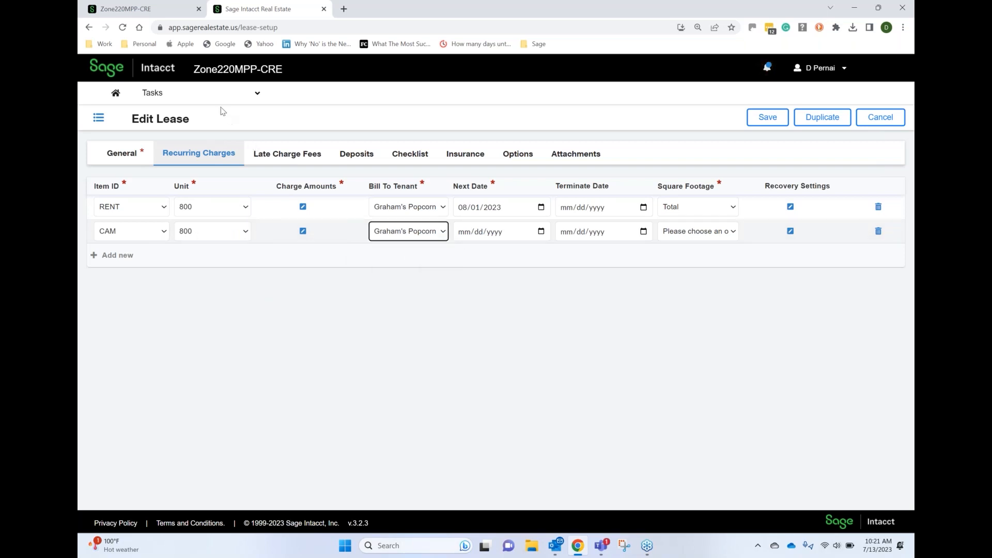
Discard the edits to the Graham's Popcorn lease and return to the list of leases
click(190, 94)
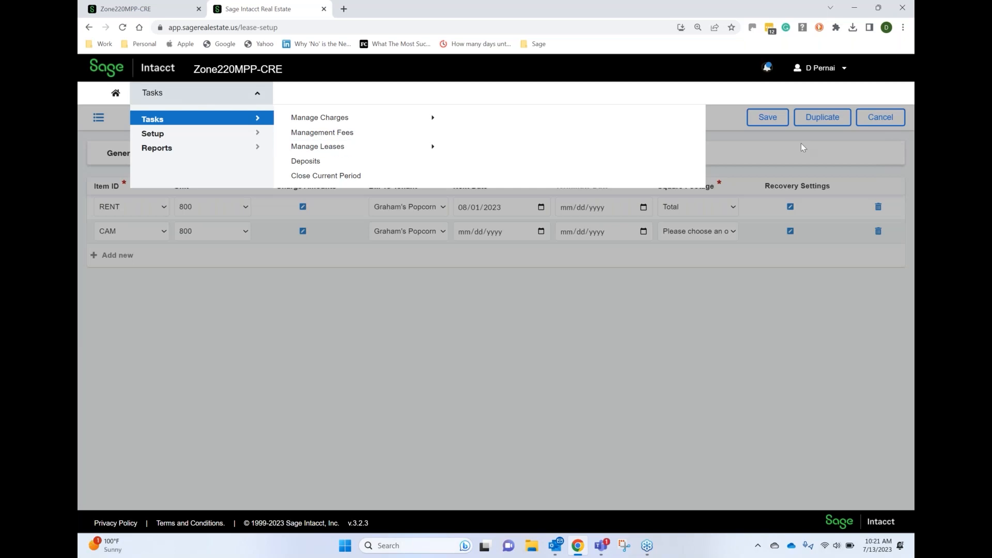
click(801, 147)
click(887, 119)
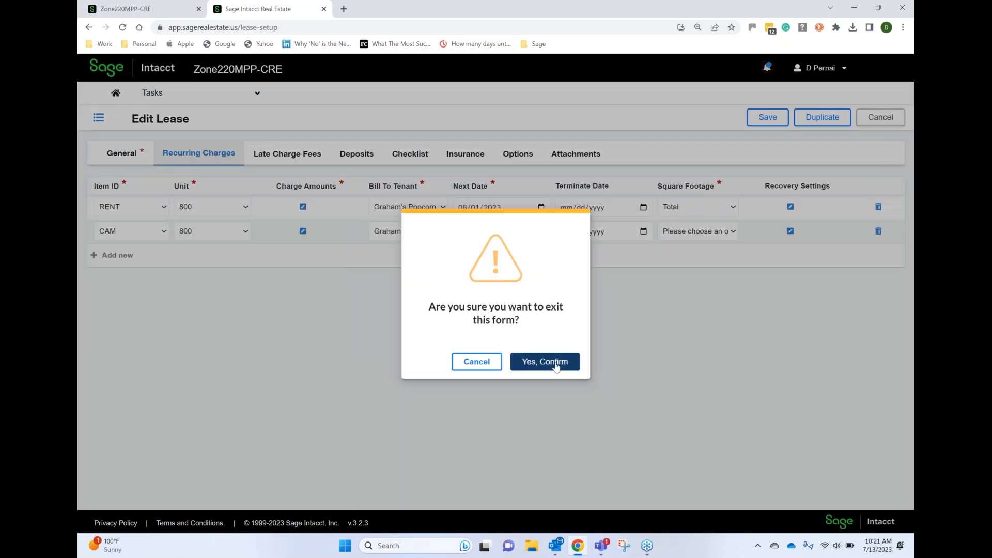
click(556, 365)
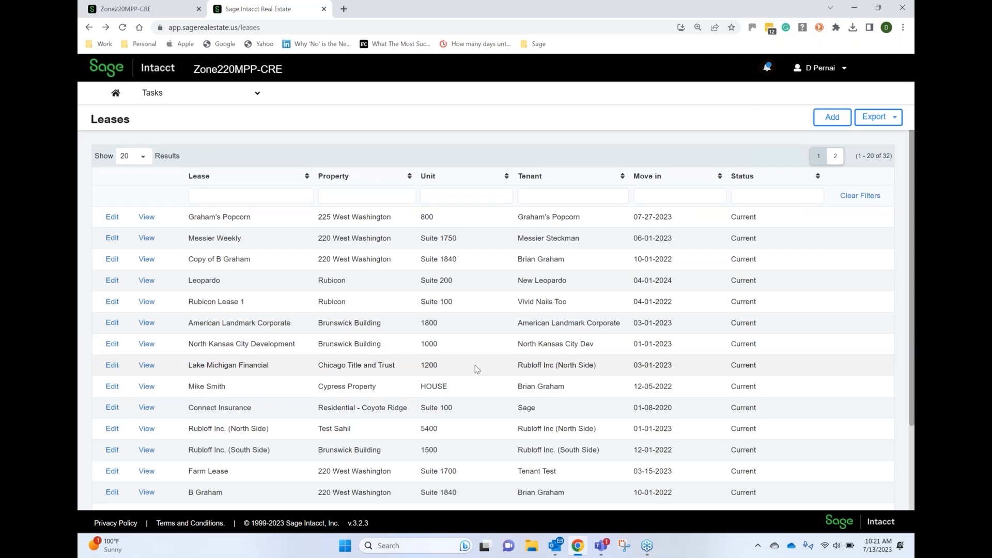
Filter the leases by "mess" and open the recurring charges of the current Space 230 lease at 220 West Washington
click(255, 193)
text(mess)
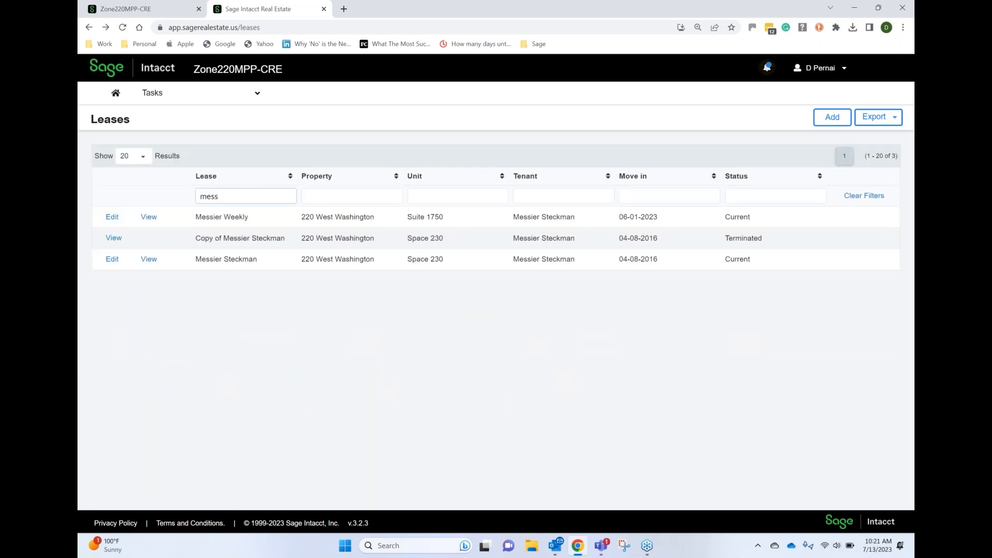
click(112, 260)
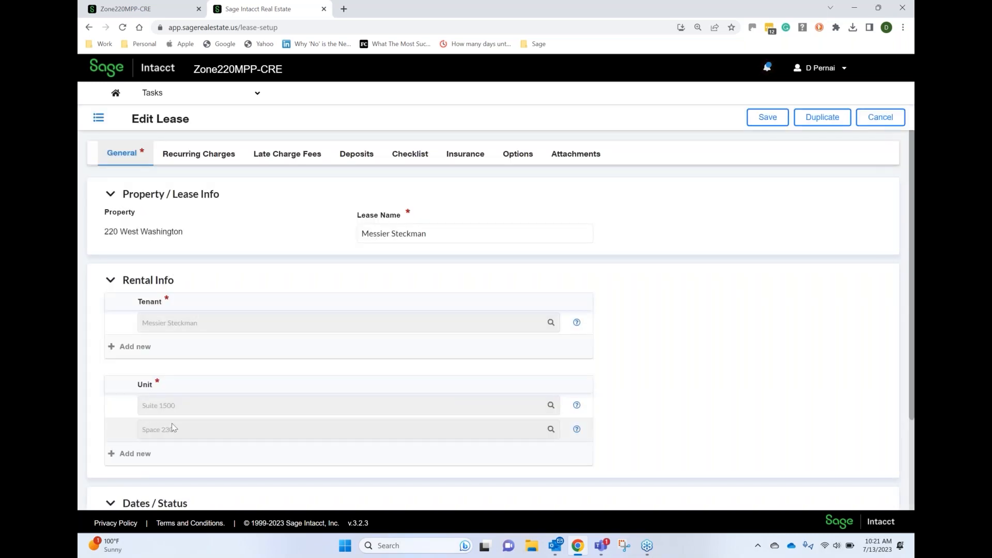
click(207, 157)
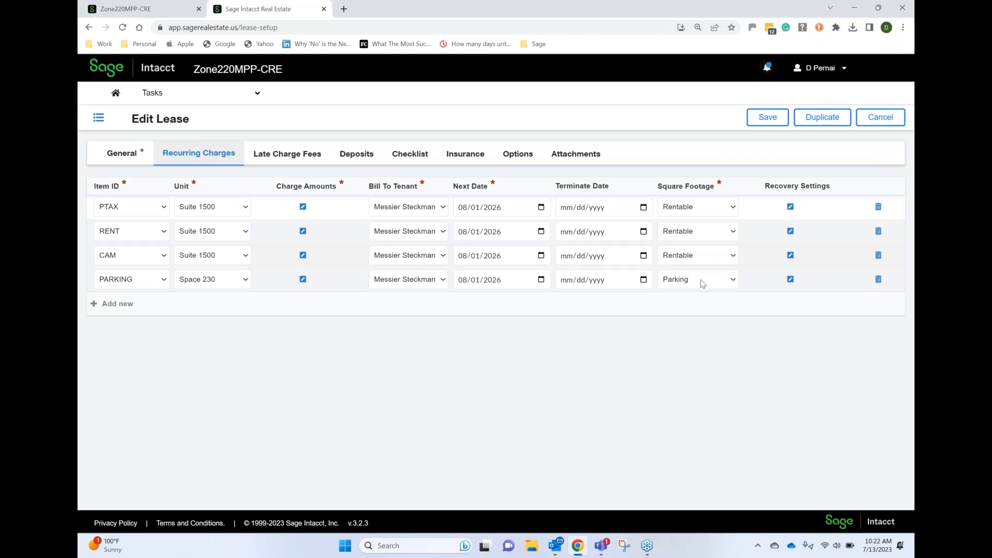
Open the recovery settings of the lease's CAM charge and set the recovery start date to 01/01/2023
click(790, 255)
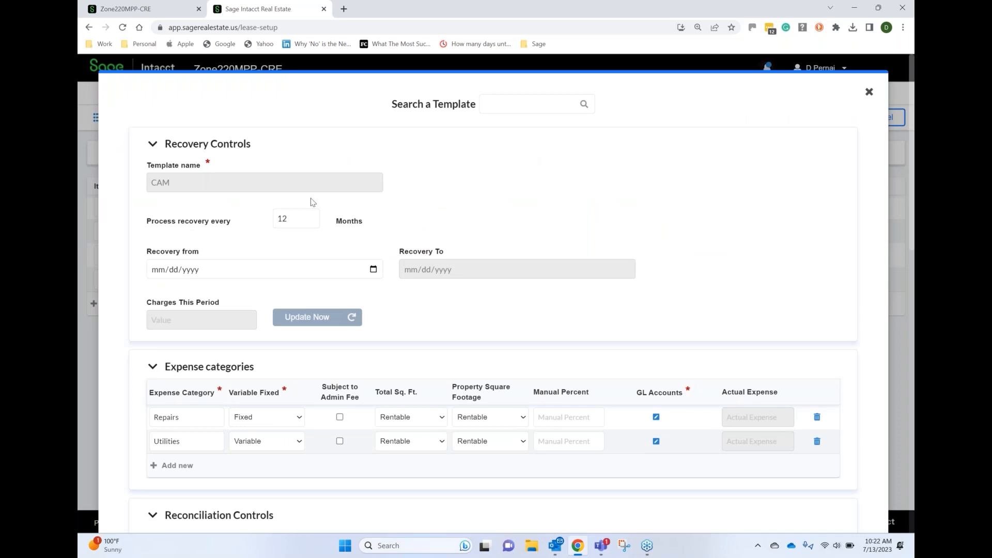
click(158, 270)
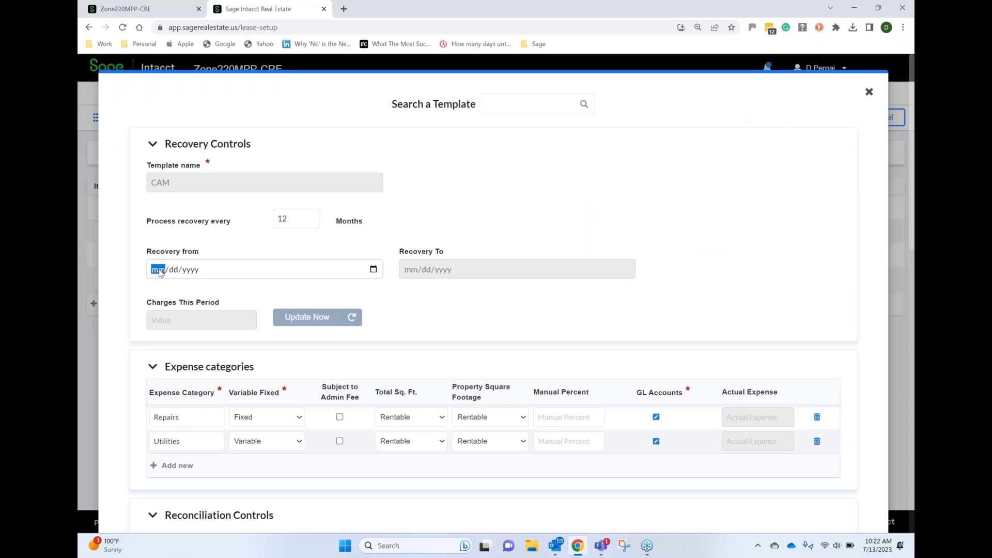
text(01/01/2023)
key(Tab)
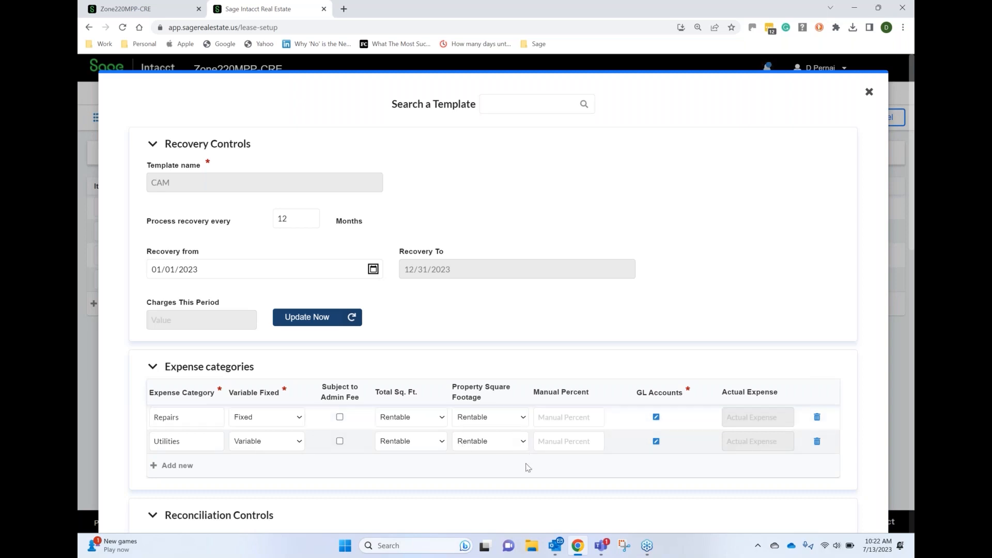
View the GL accounts assigned to the Utilities expense category and close the CAM recovery settings
click(656, 442)
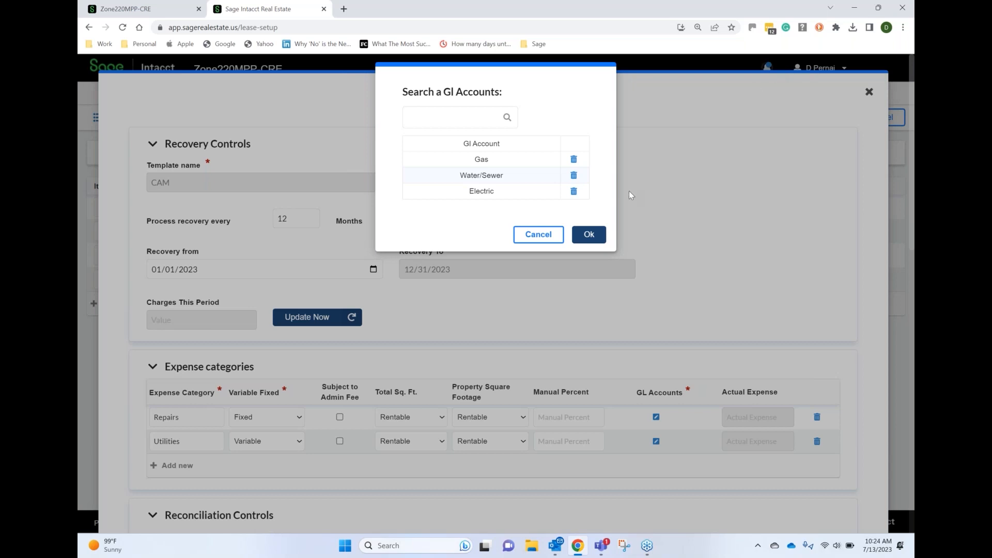
click(551, 237)
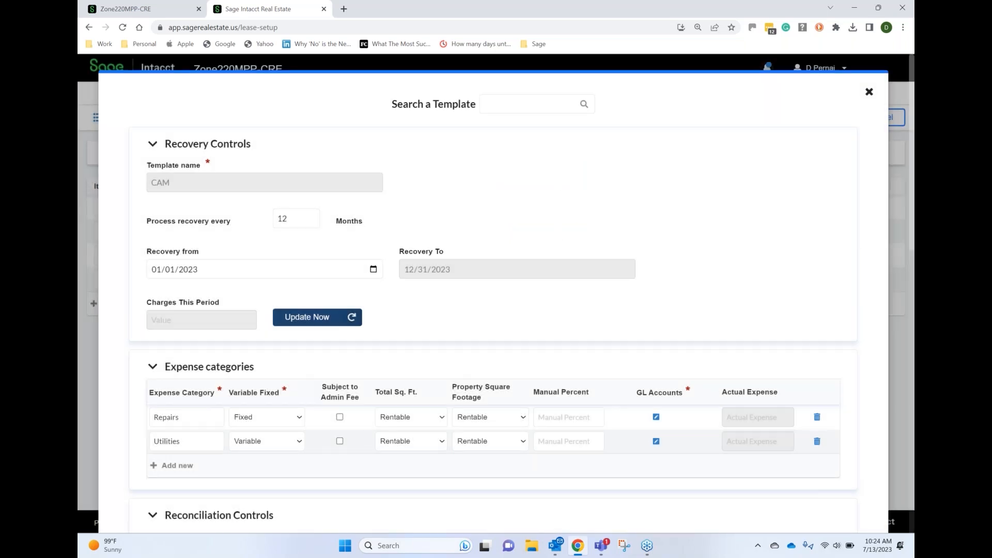
click(869, 91)
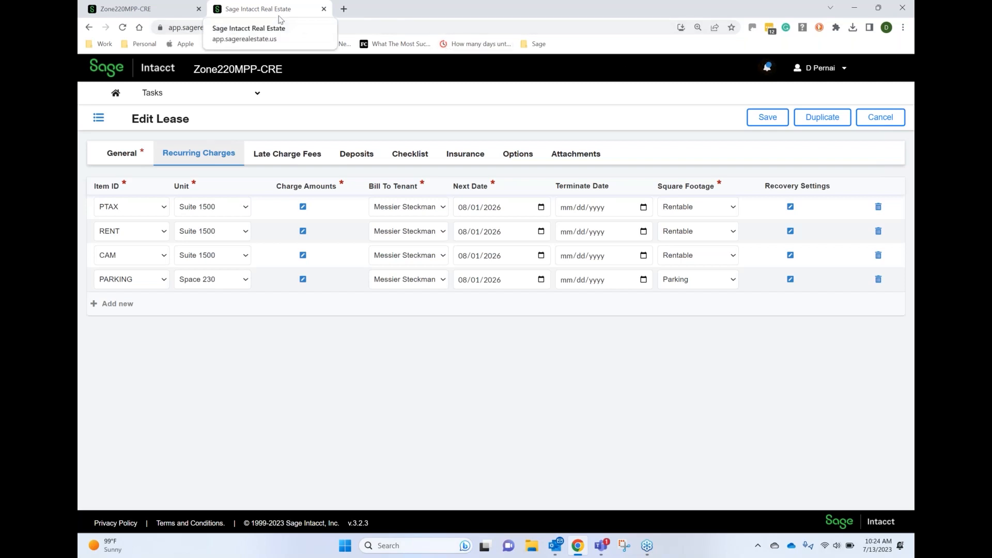
Switch to the main Sage Intacct application and open the Accounts Receivable list of tenants
click(166, 10)
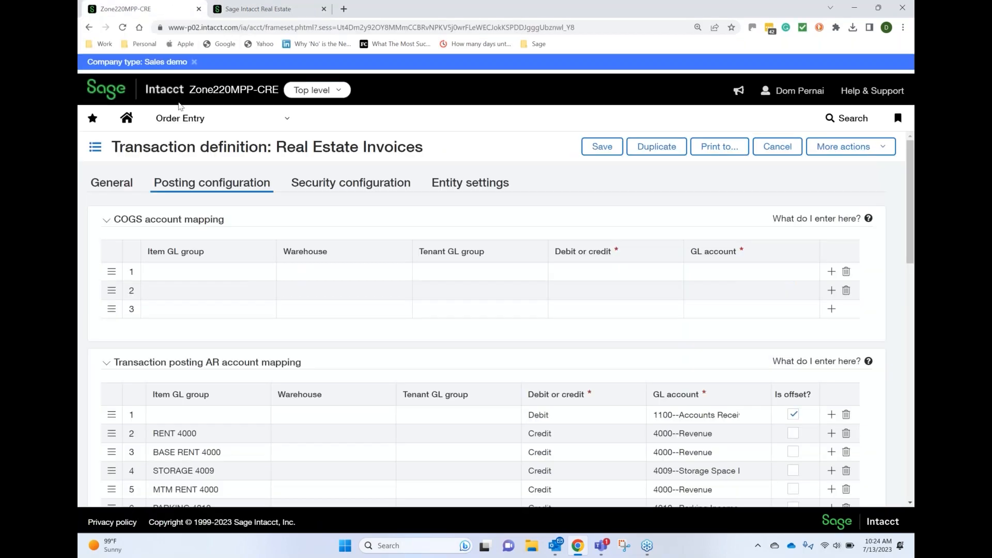
click(191, 120)
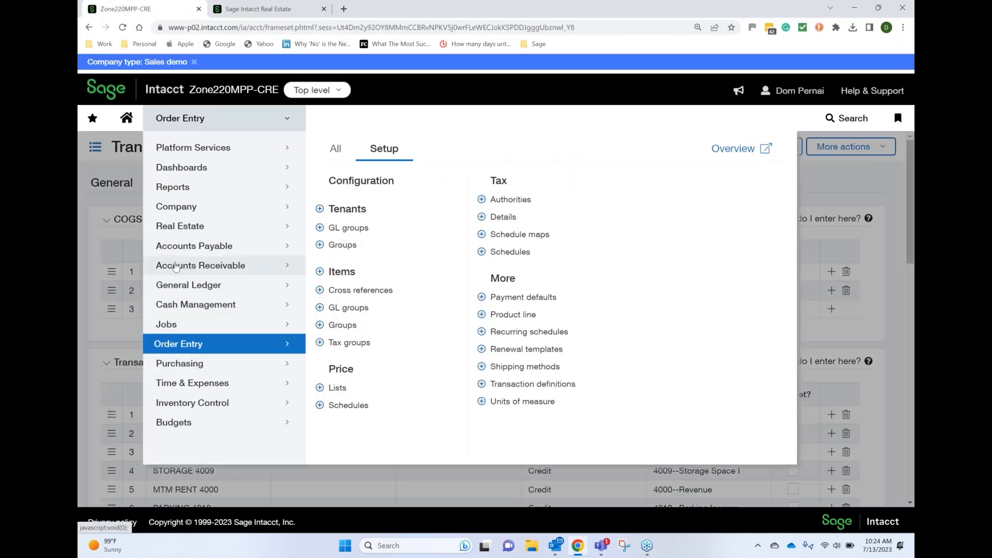
click(199, 266)
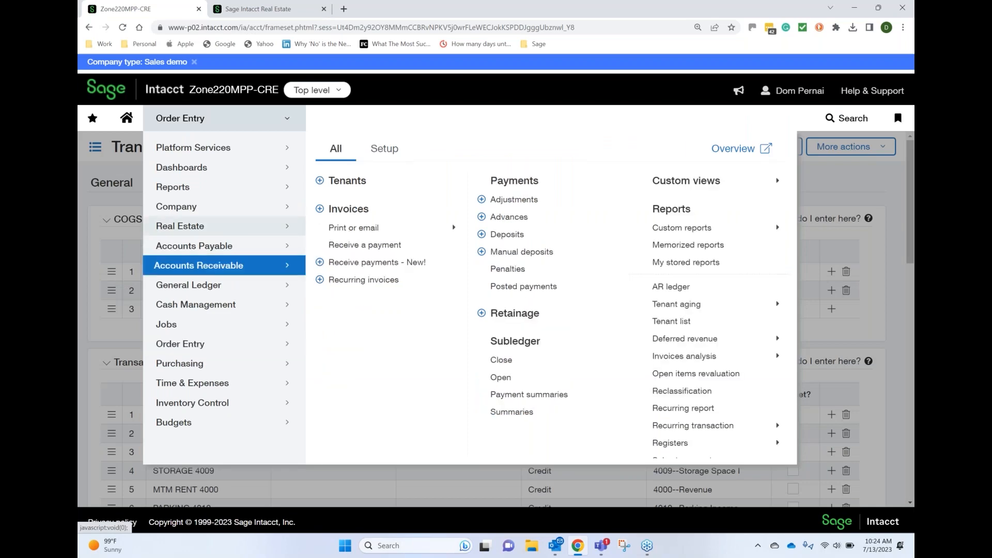
click(347, 180)
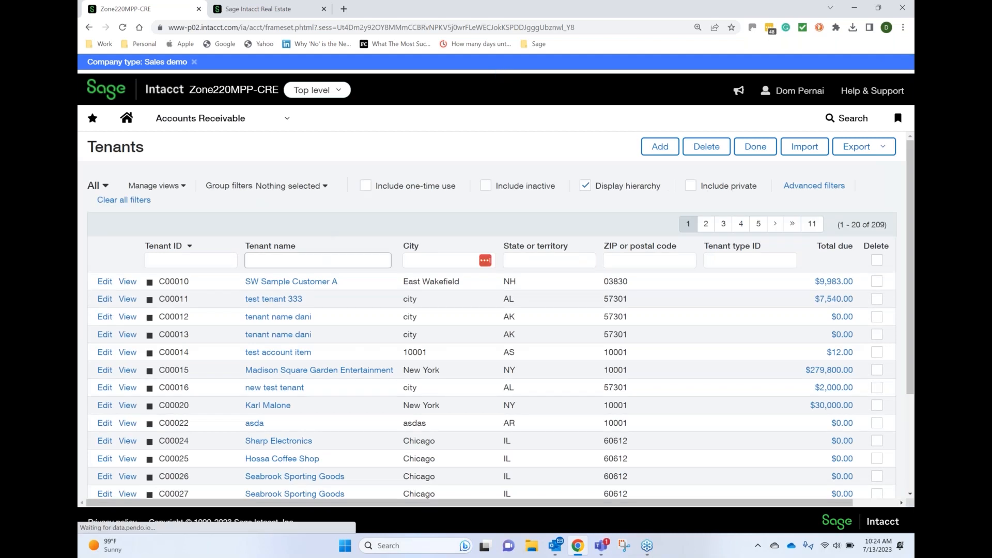
Filter the tenants by name for "mess", open the Space 230 lease's tenant for editing and review its general and primary contact details
click(287, 255)
text(mess)
key(Return)
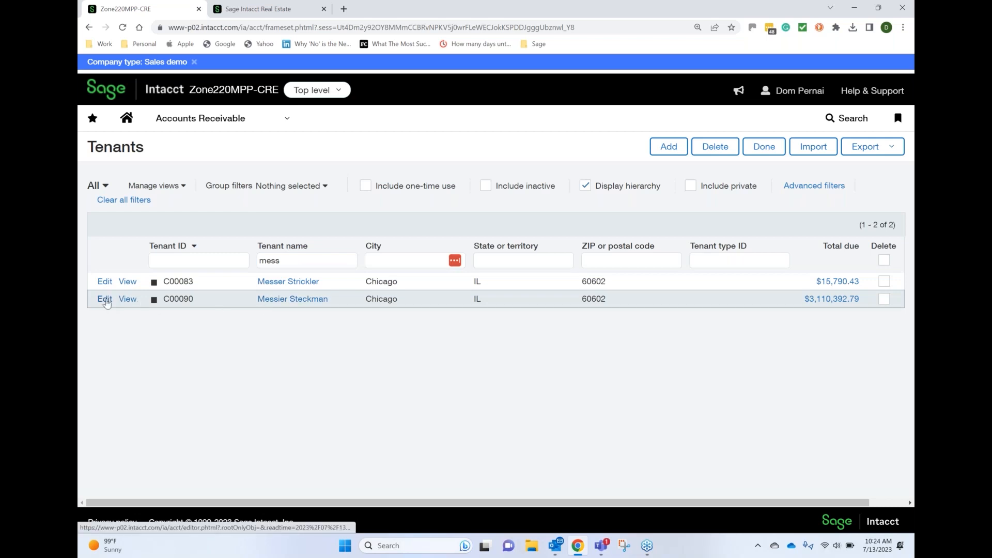
click(105, 300)
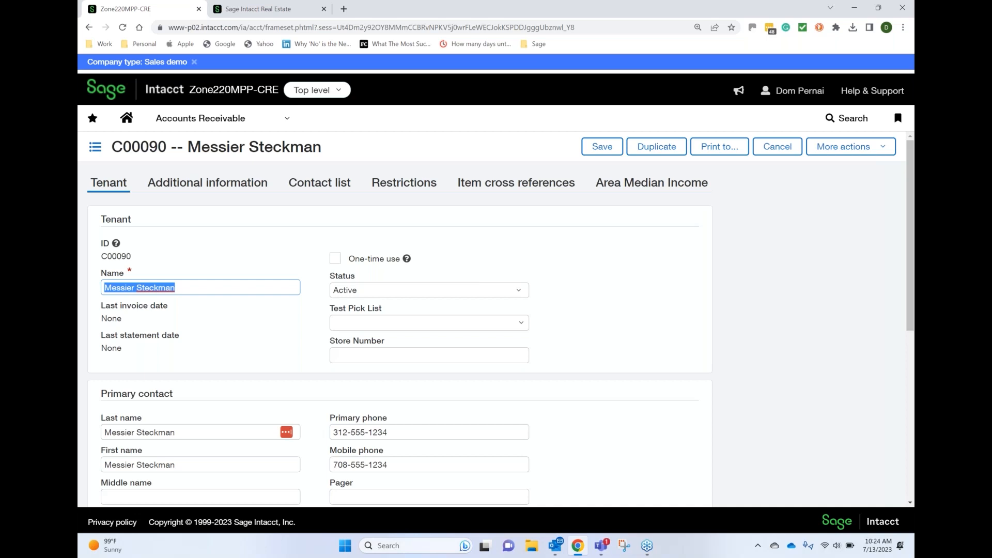
scroll(108, 302, down, 3)
scroll(108, 302, up, 3)
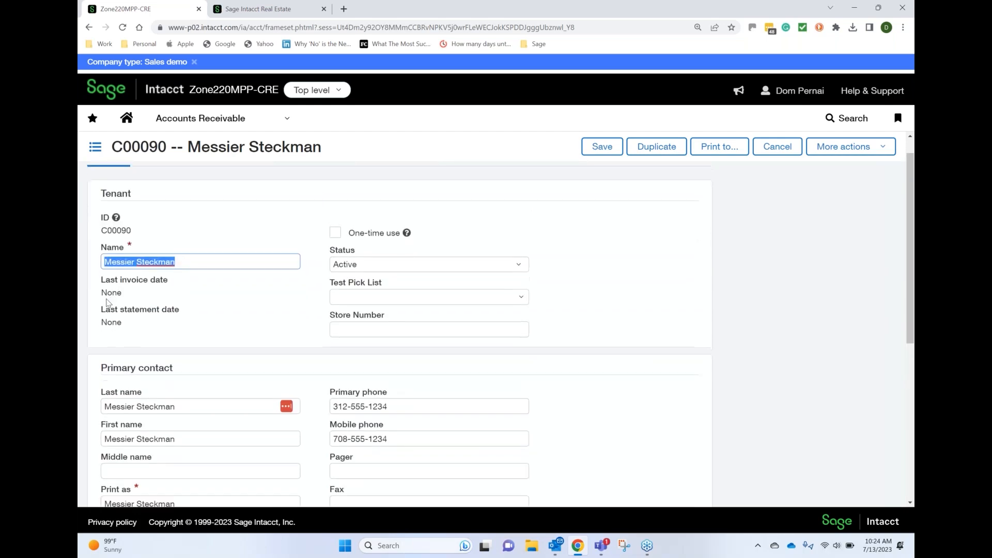
scroll(108, 302, down, 4)
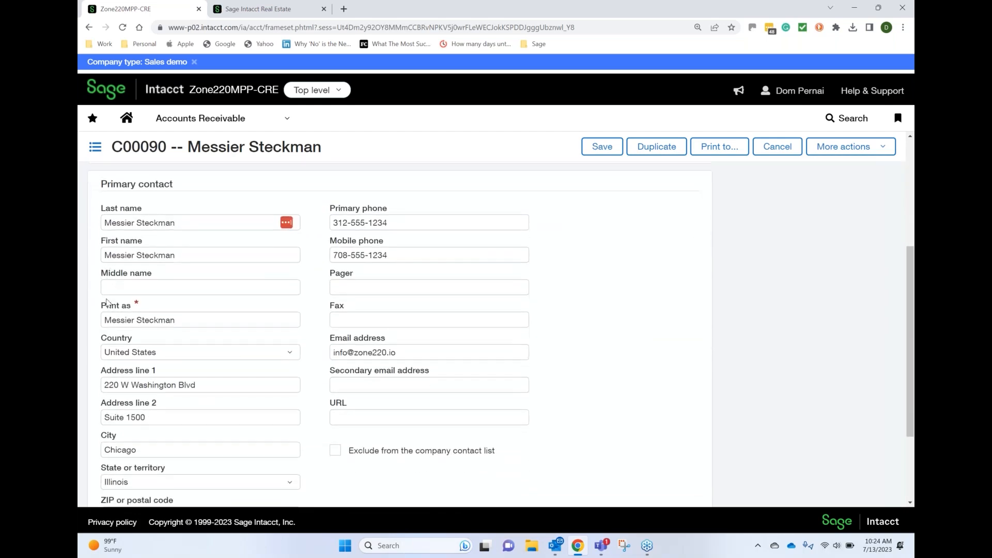
scroll(107, 302, up, 4)
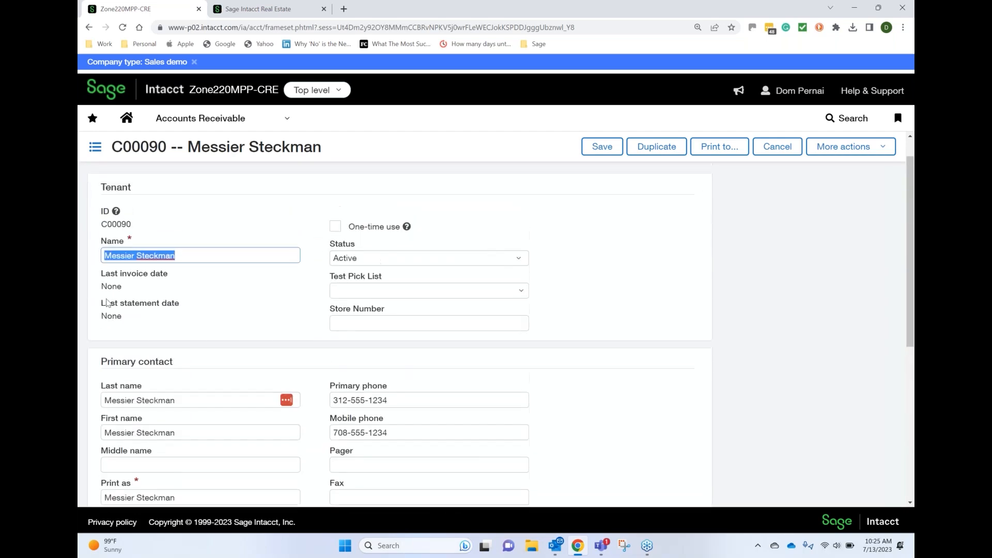
scroll(107, 302, up, 1)
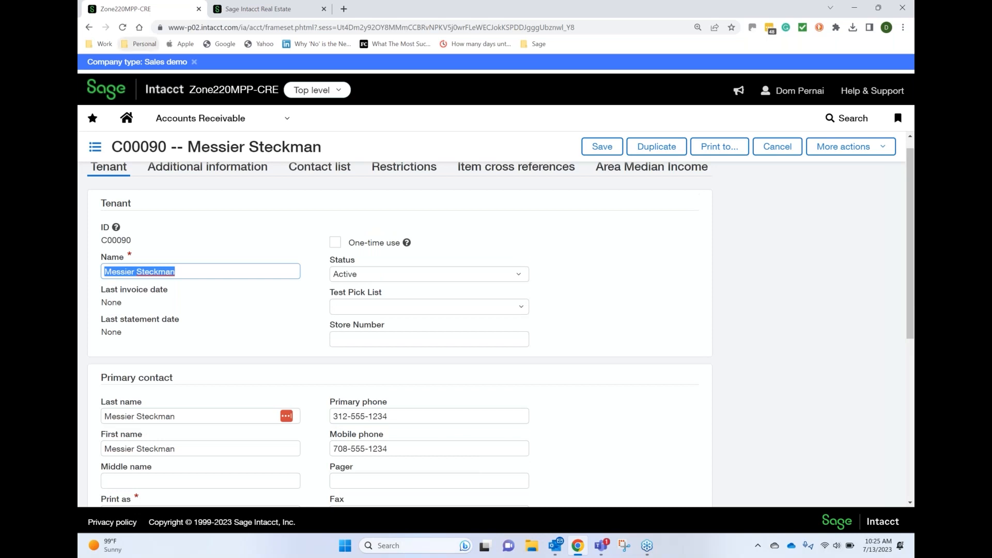
mouse_move(260, 15)
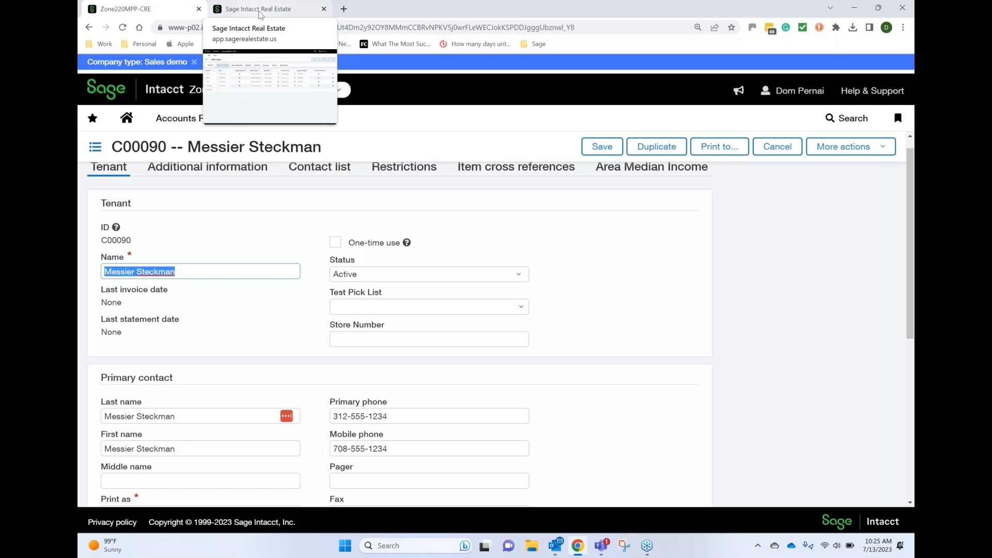
Add a LEGAL NOTICE category to the tenant's contact list and assign an existing contact to it
scroll(399, 334, down, 4)
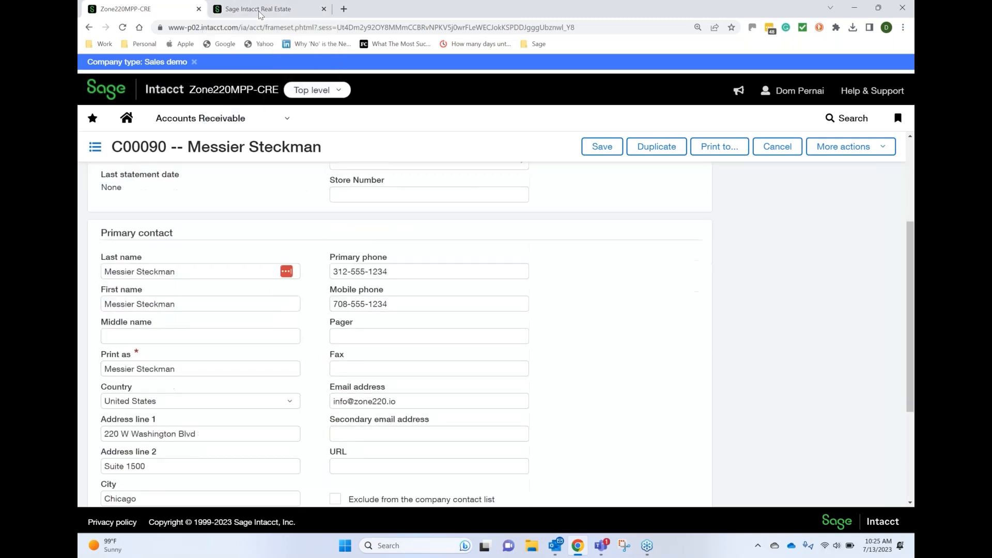
scroll(400, 334, down, 1)
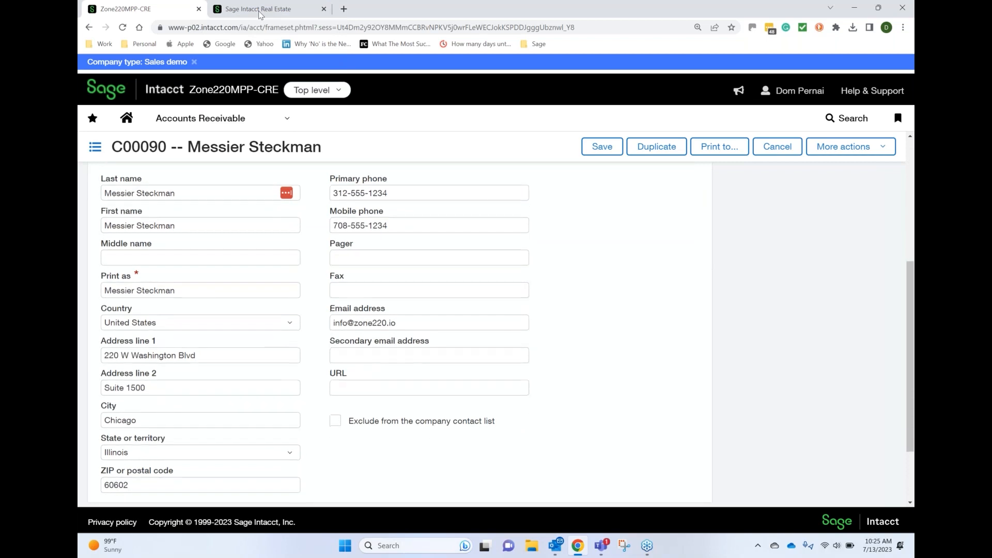
scroll(400, 333, up, 3)
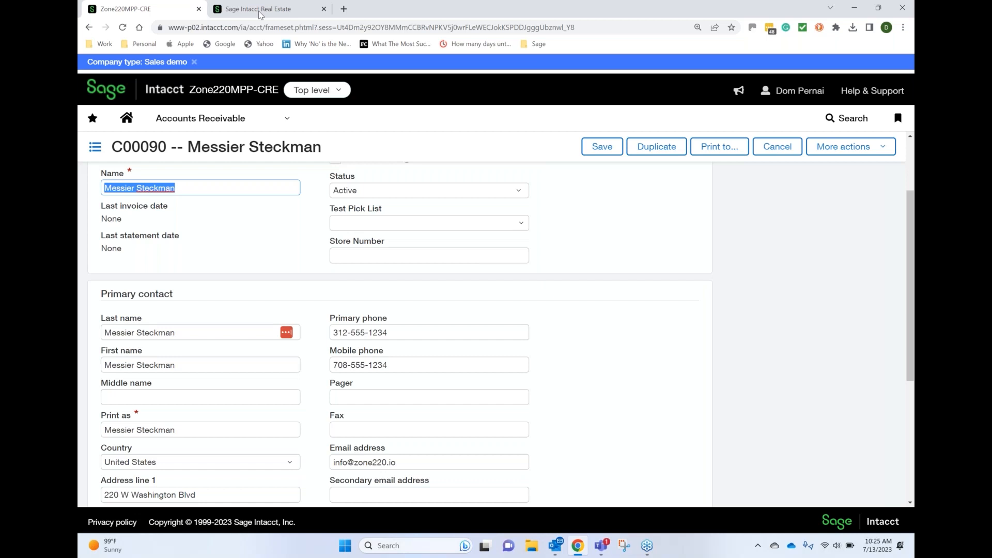
scroll(260, 15, up, 2)
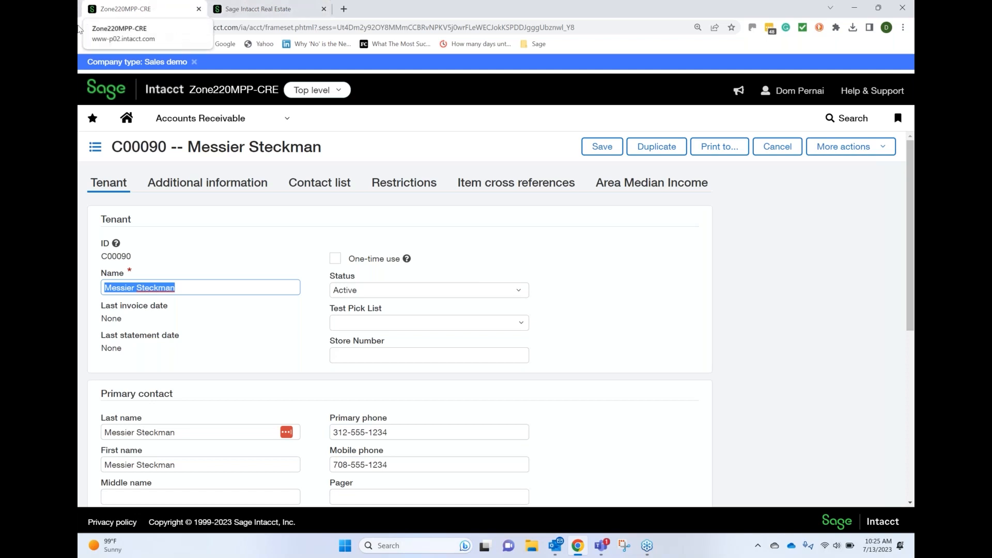
click(320, 185)
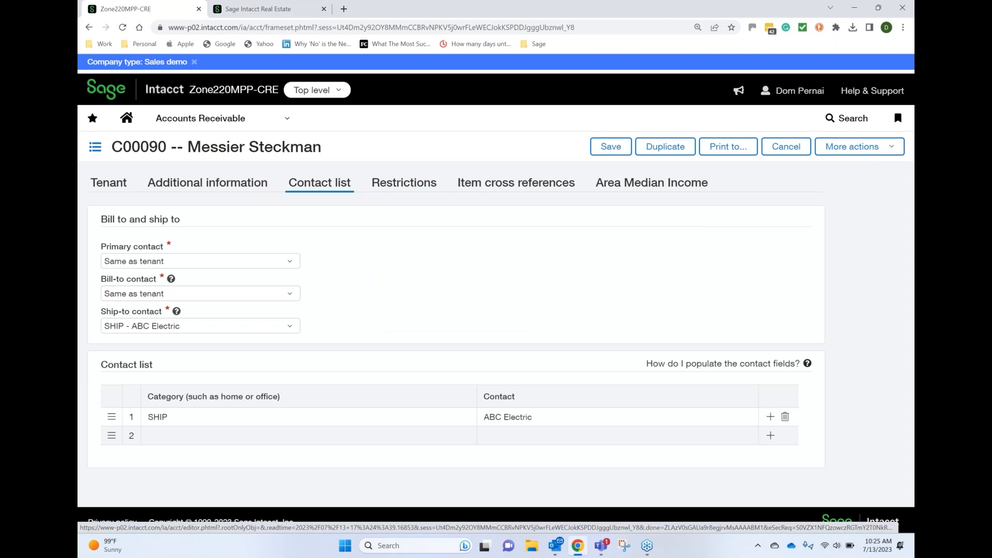
click(165, 434)
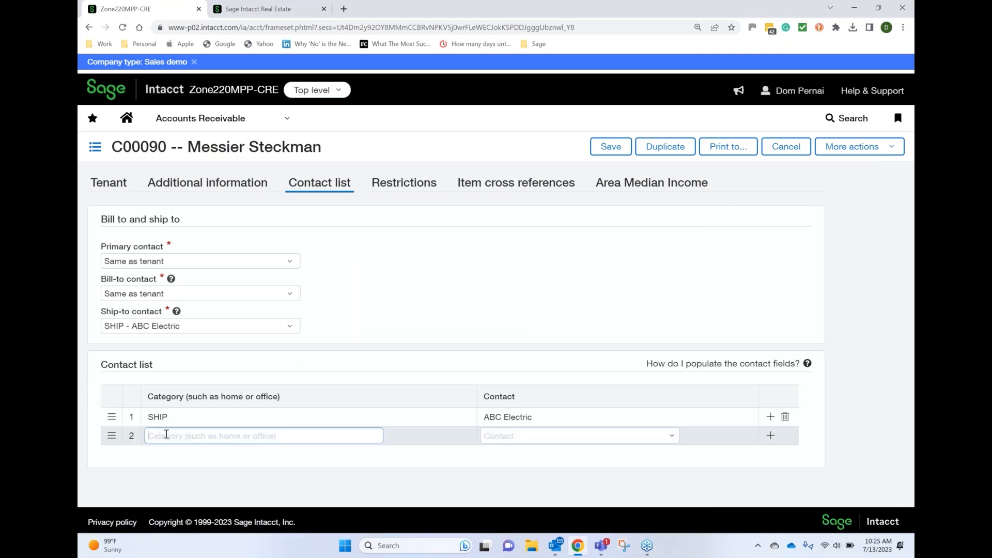
text(LEGAL)
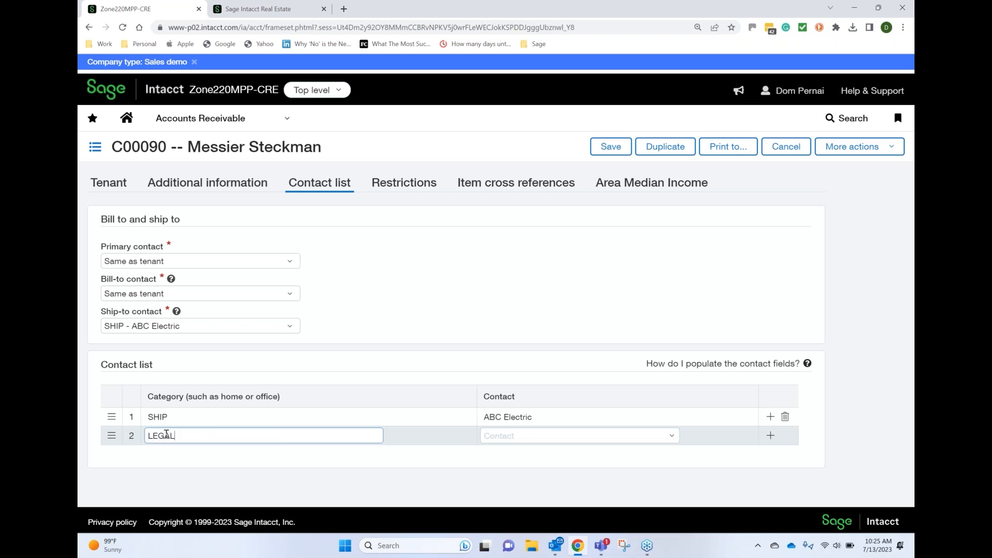
text( NOTICE)
key(Tab)
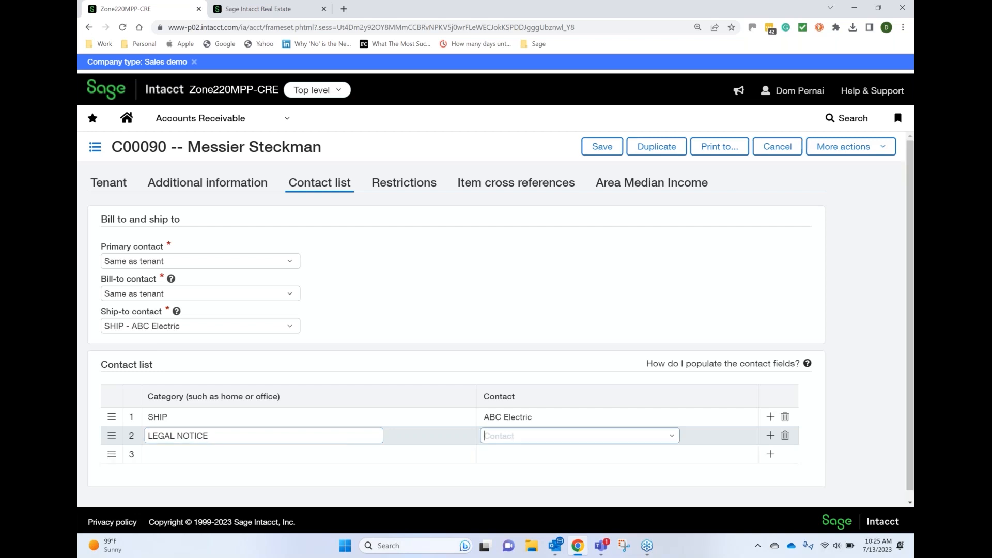
text(A)
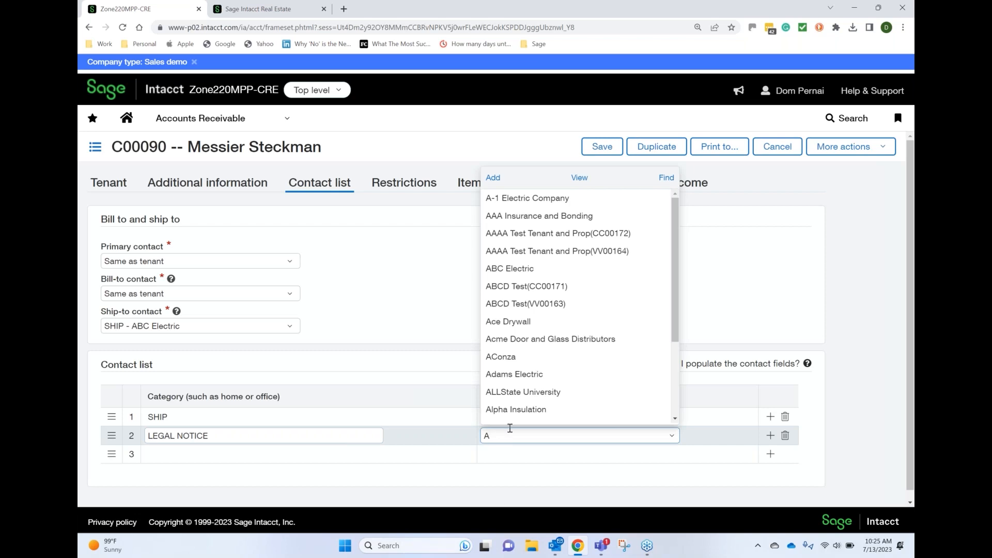
click(506, 358)
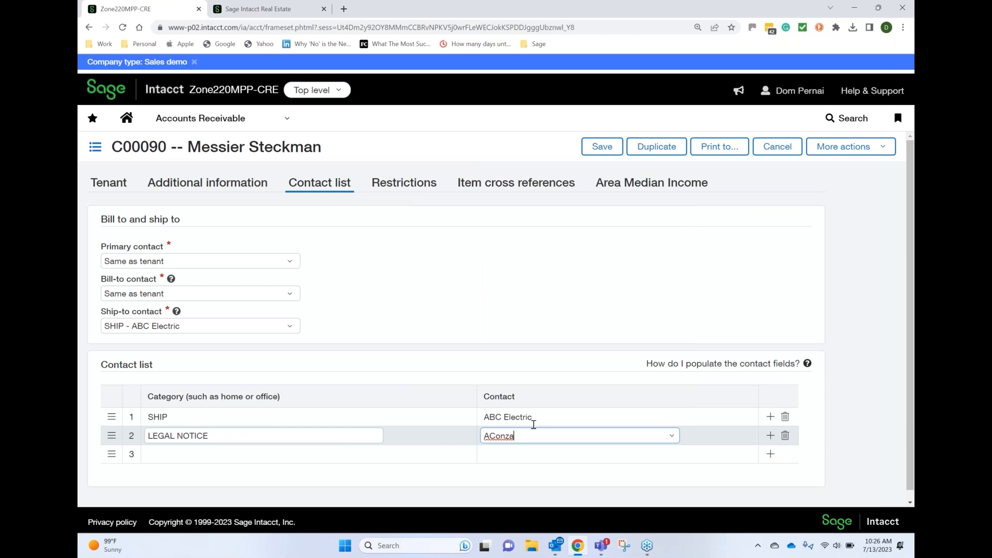
Review the legal notice contact's general, additional and mailing information, close it, and save the tenant
click(670, 436)
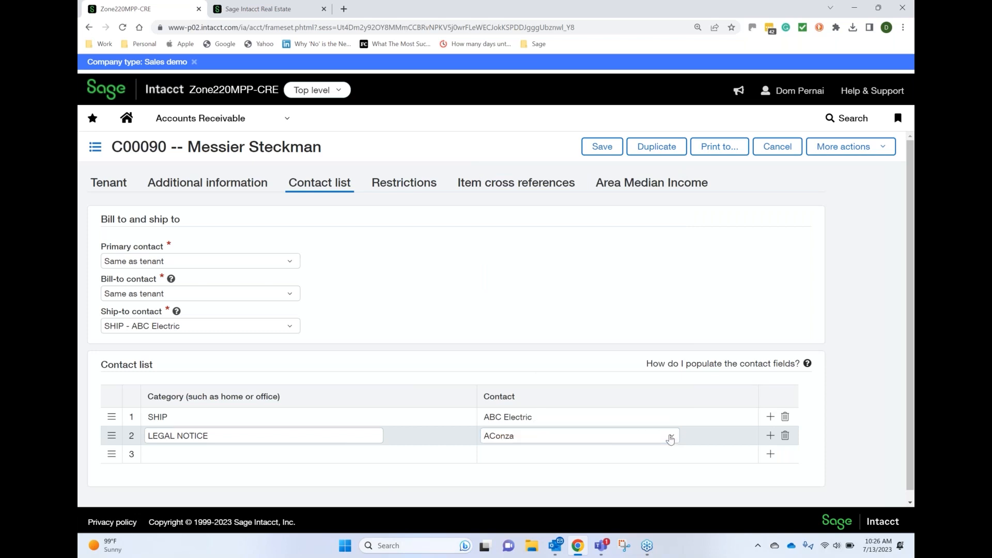
click(583, 180)
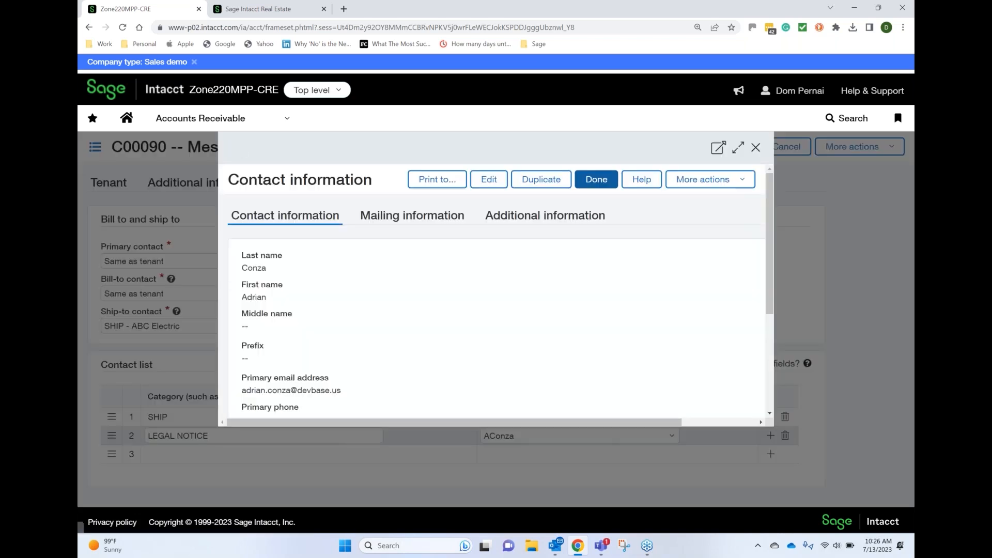
scroll(583, 180, down, 3)
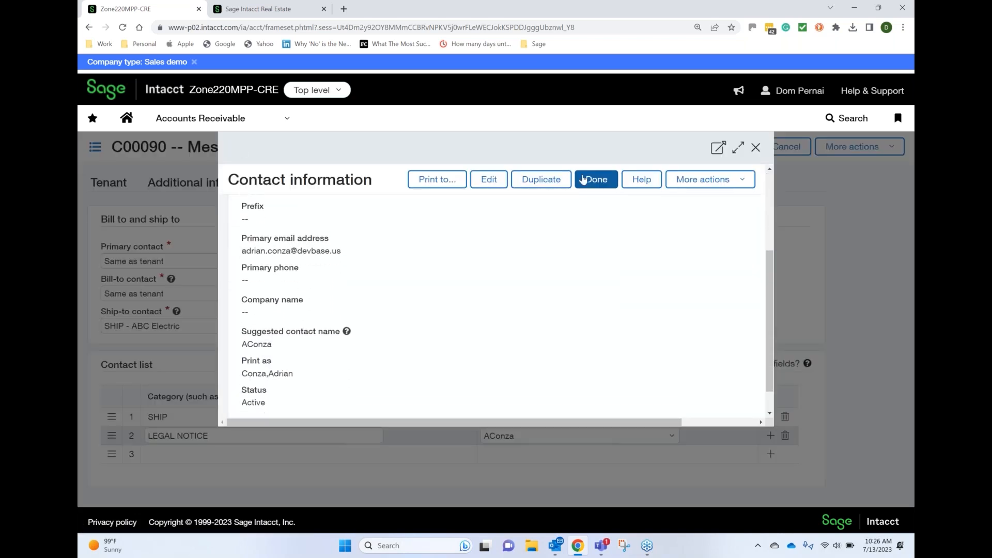
scroll(583, 180, up, 3)
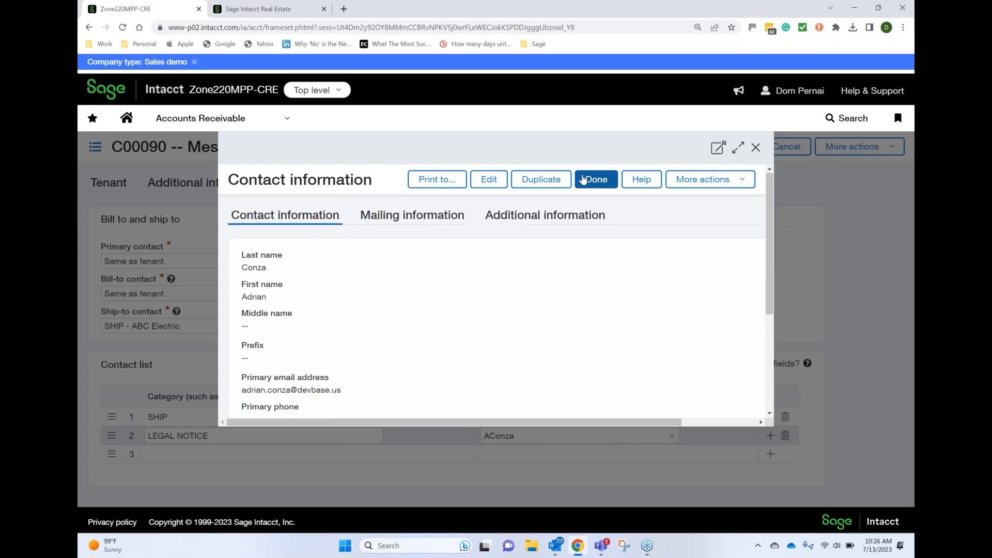
click(558, 214)
scroll(583, 179, down, 1)
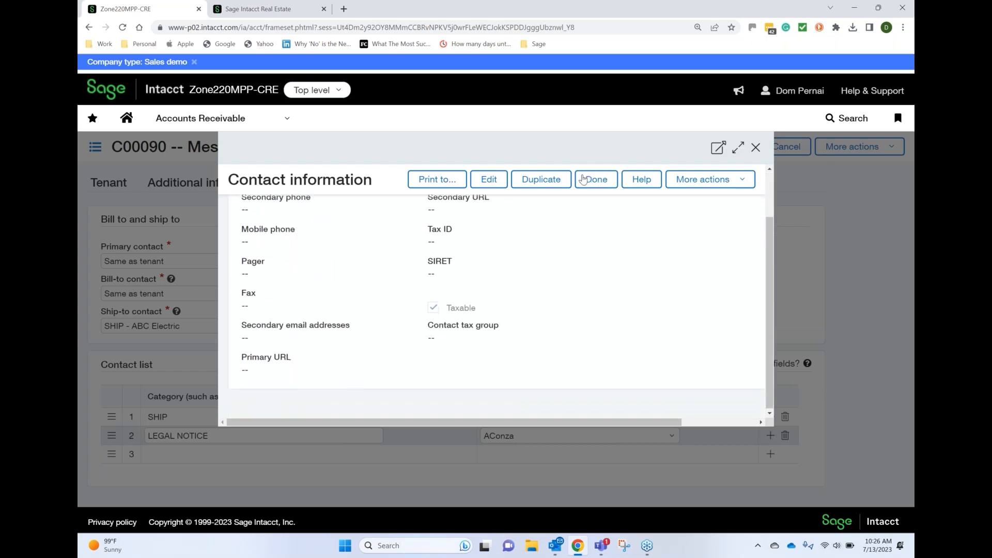
scroll(583, 180, up, 1)
click(411, 216)
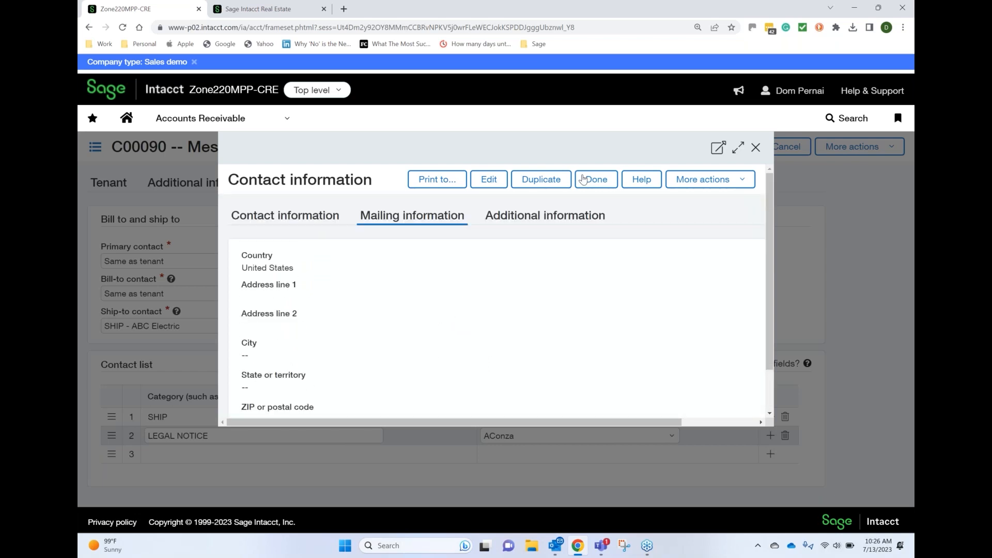
click(285, 216)
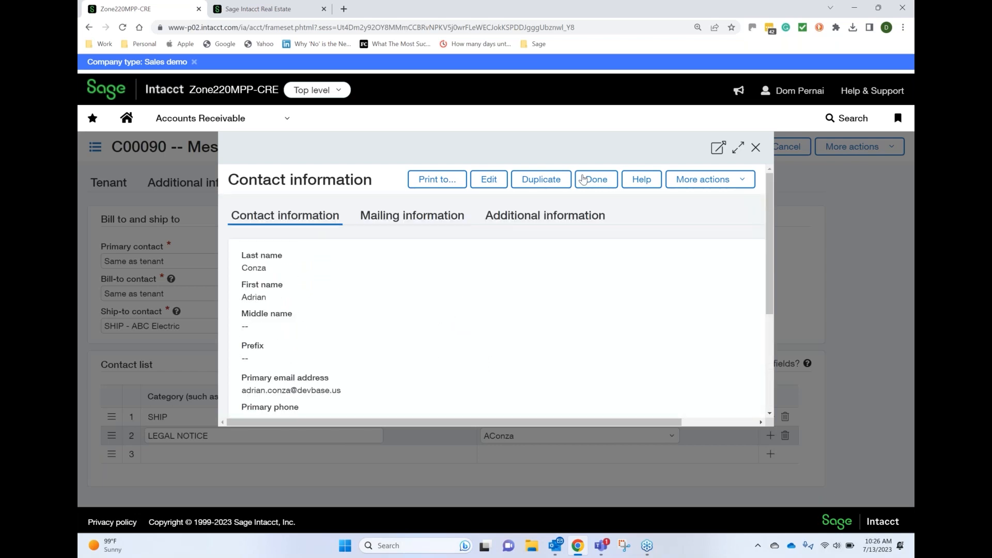
click(583, 178)
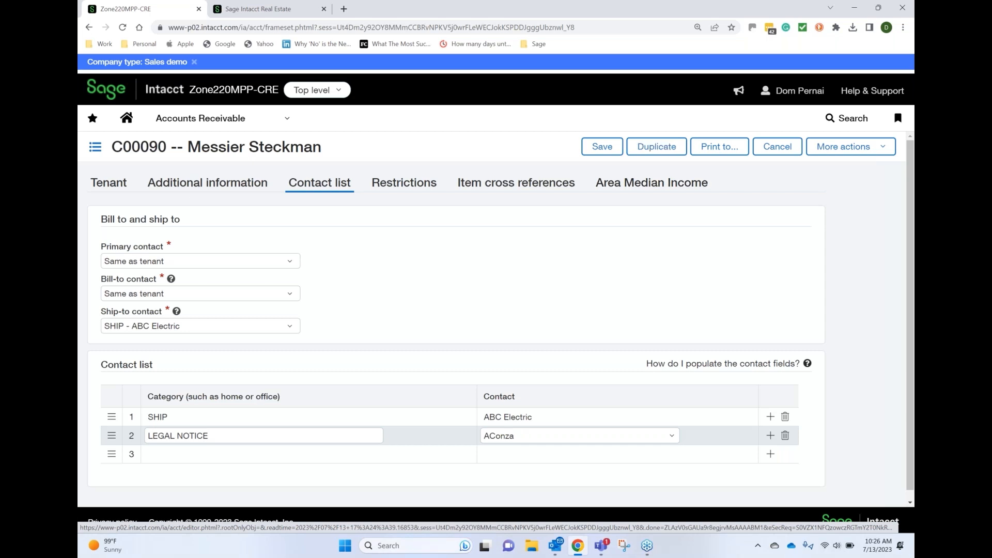
click(602, 147)
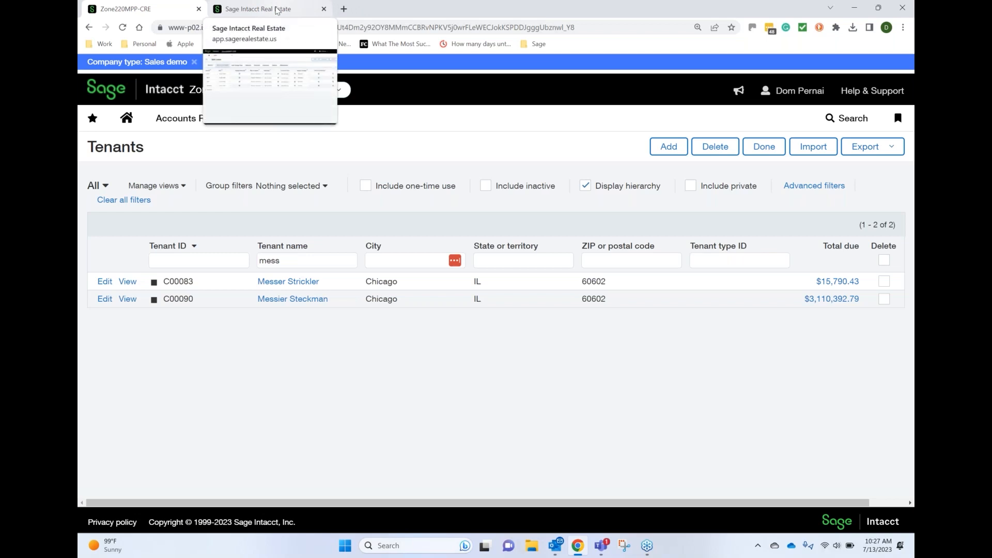
Switch to Sage Intacct Real Estate and open the 225 West Washington property from the properties list for editing
click(277, 10)
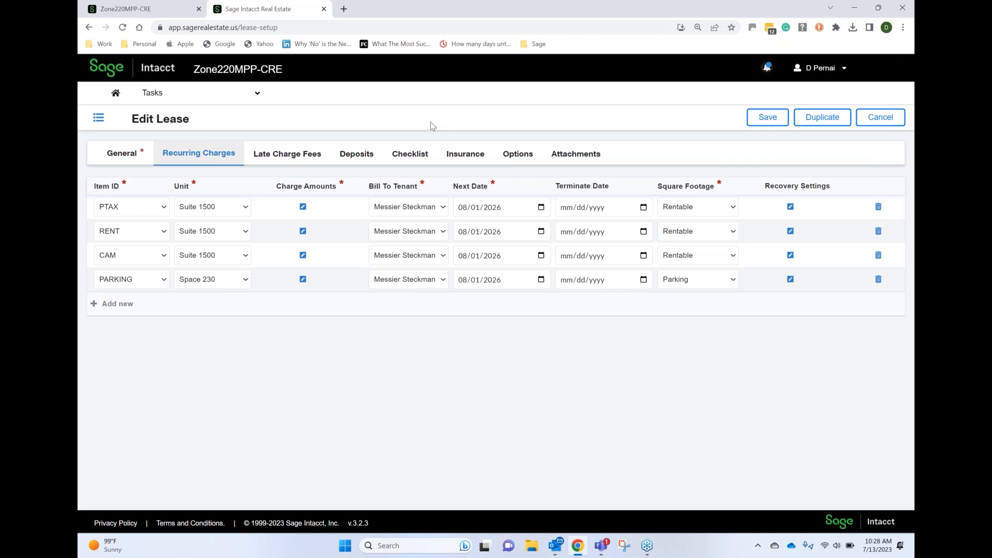
click(190, 92)
mouse_move(174, 142)
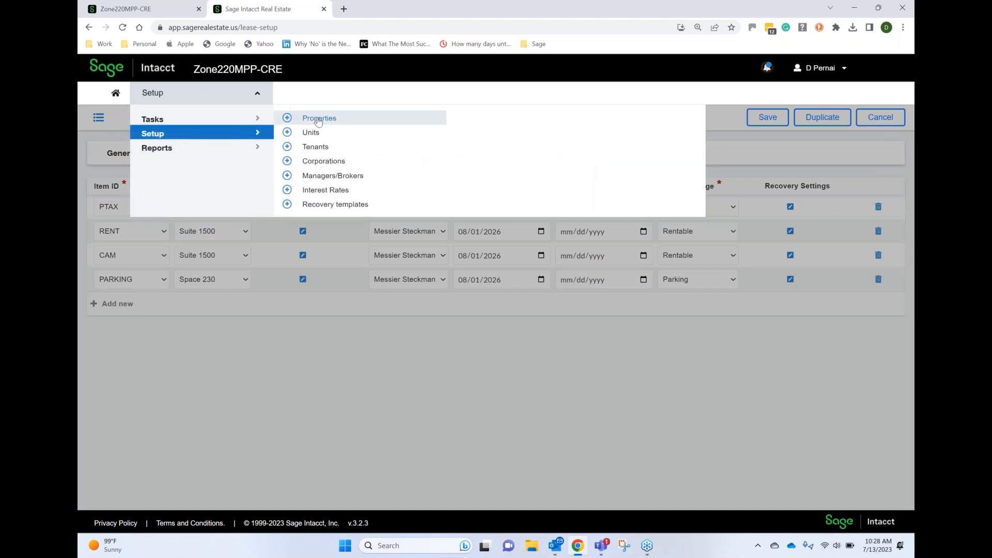
click(316, 121)
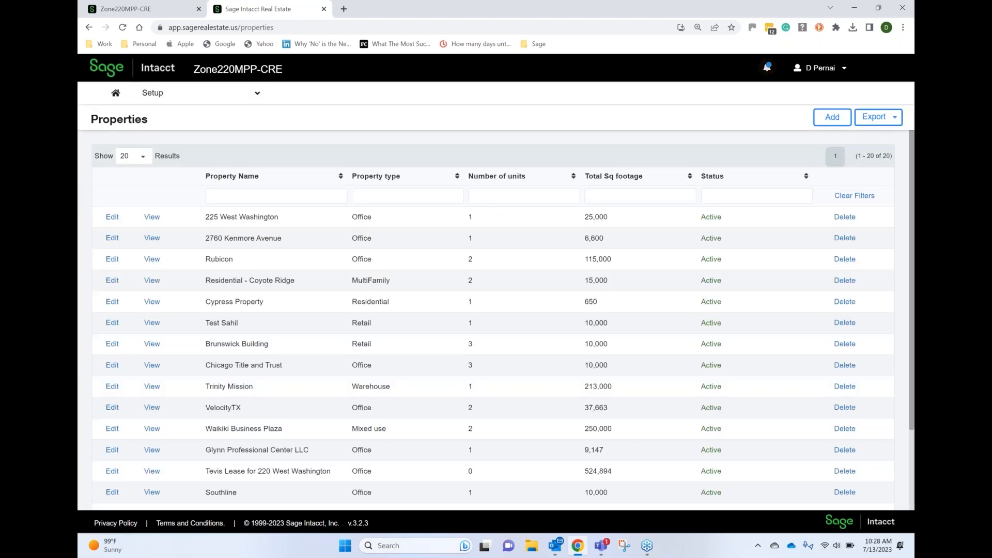
click(112, 217)
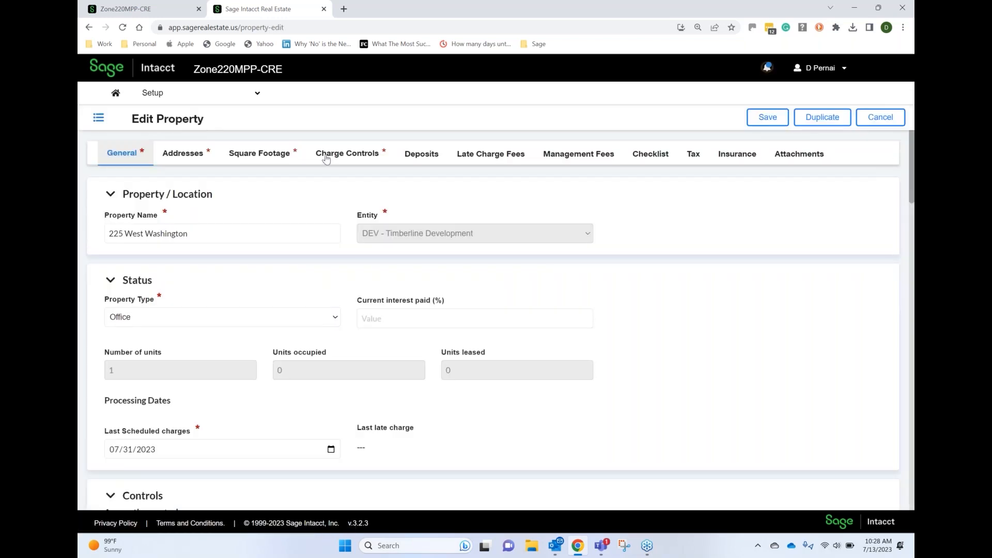
Add a blank row to the property's addresses and bring in the same legal notice contact from Intacct
click(188, 158)
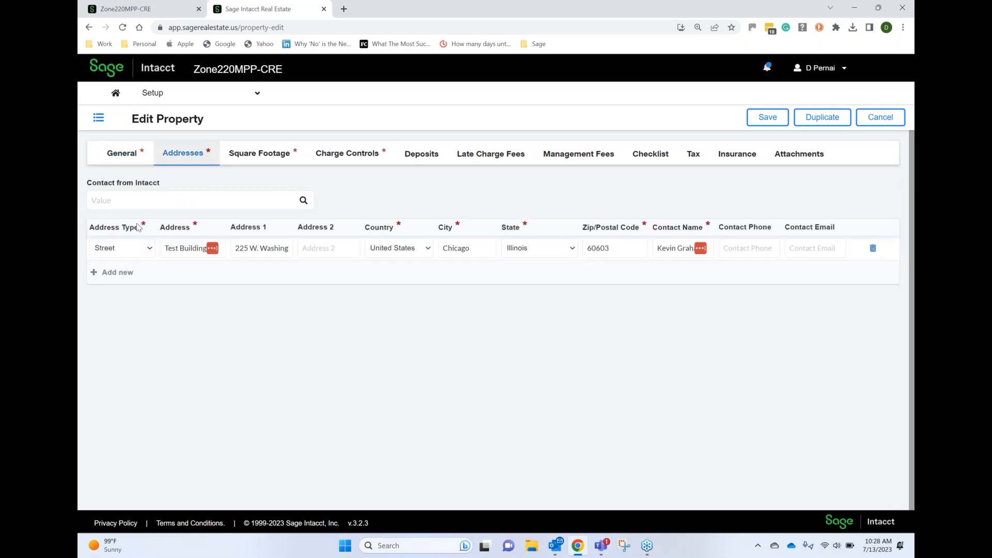
click(123, 275)
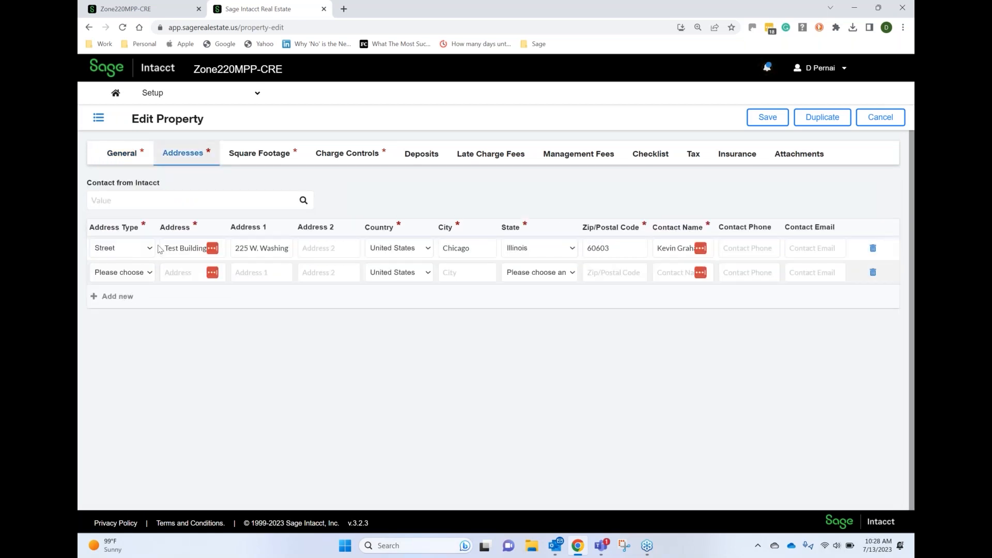
click(172, 202)
text(A)
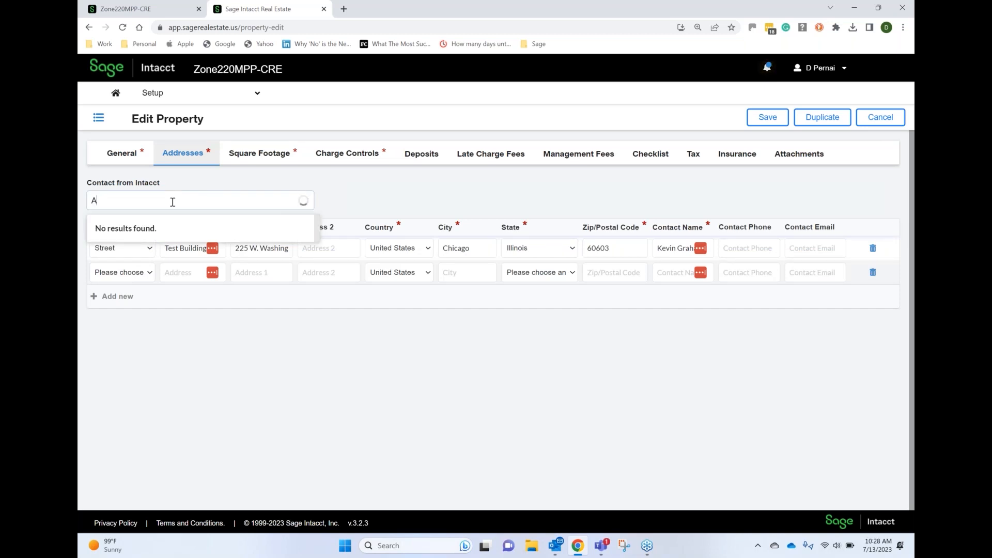
text(C)
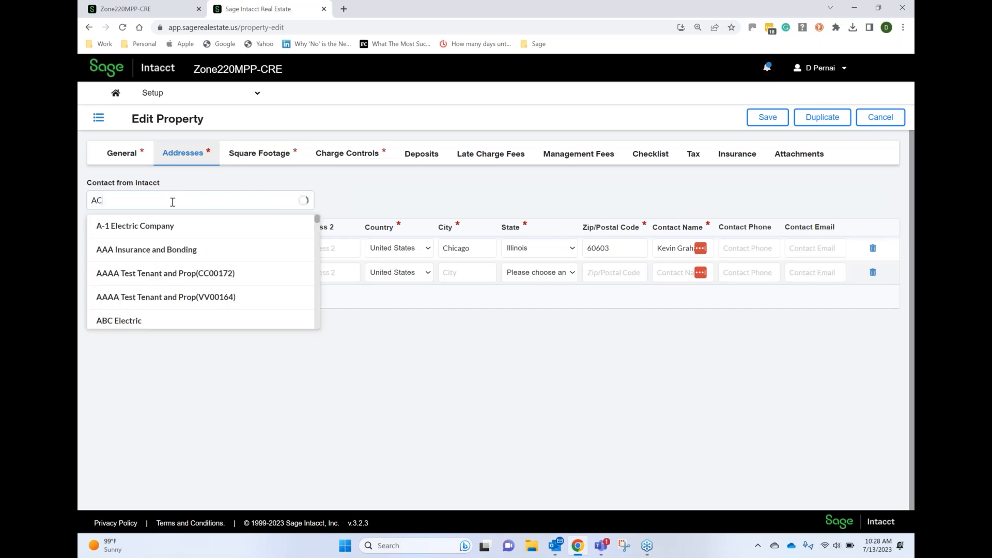
click(122, 273)
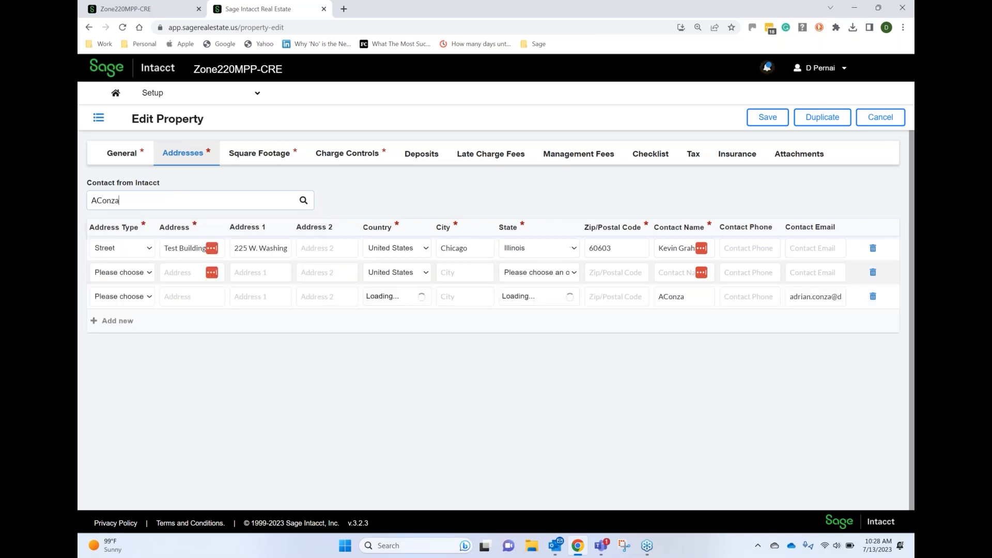
Set the imported contact's address type to Manager and fill in its postal address from the saved addresses
click(150, 298)
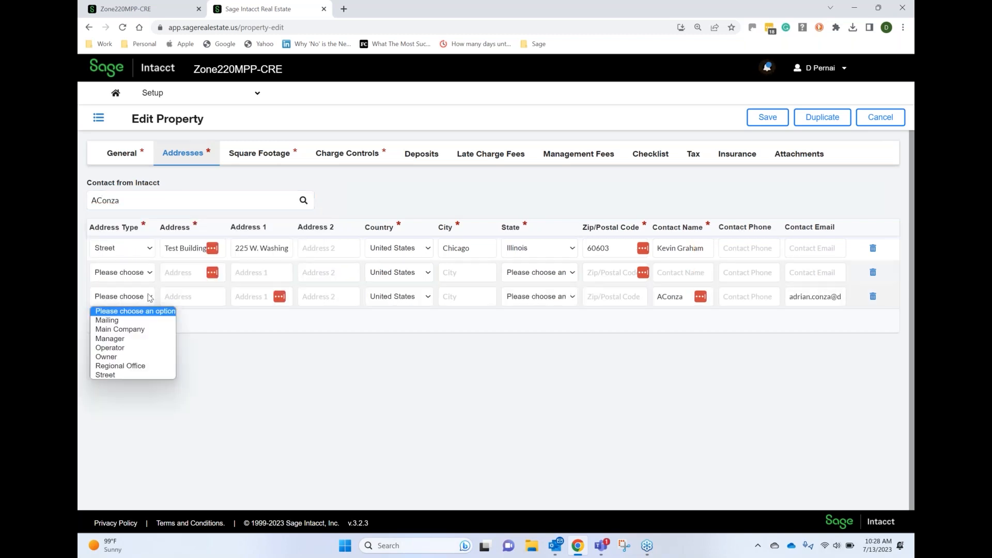
click(118, 342)
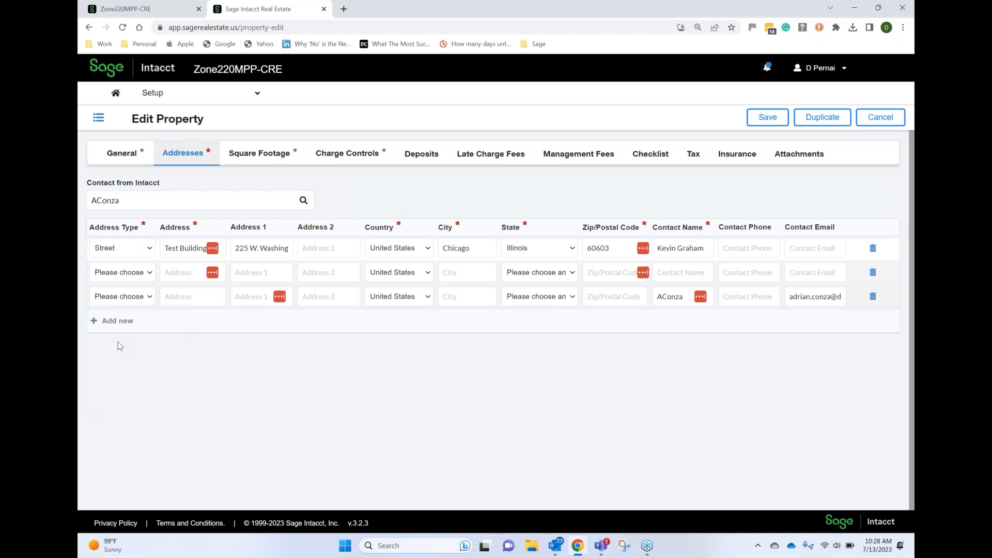
click(196, 294)
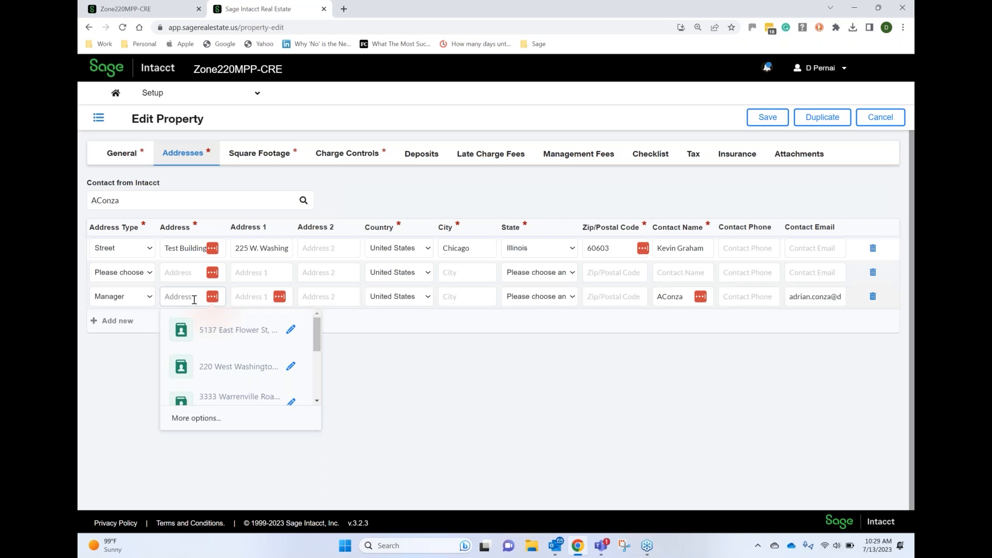
click(216, 366)
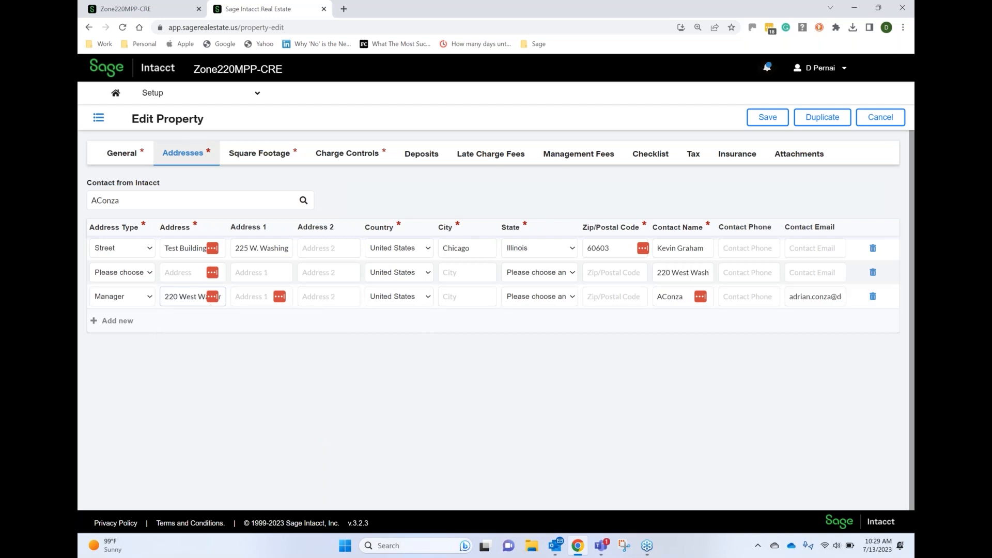
click(468, 299)
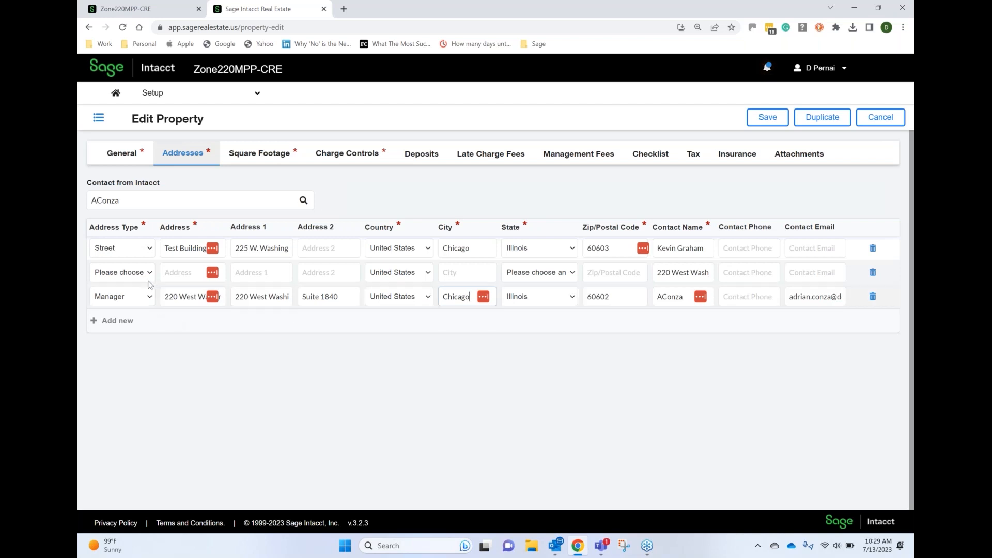
Delete the incomplete row without an address type, look over the available address types, and save the property
click(873, 274)
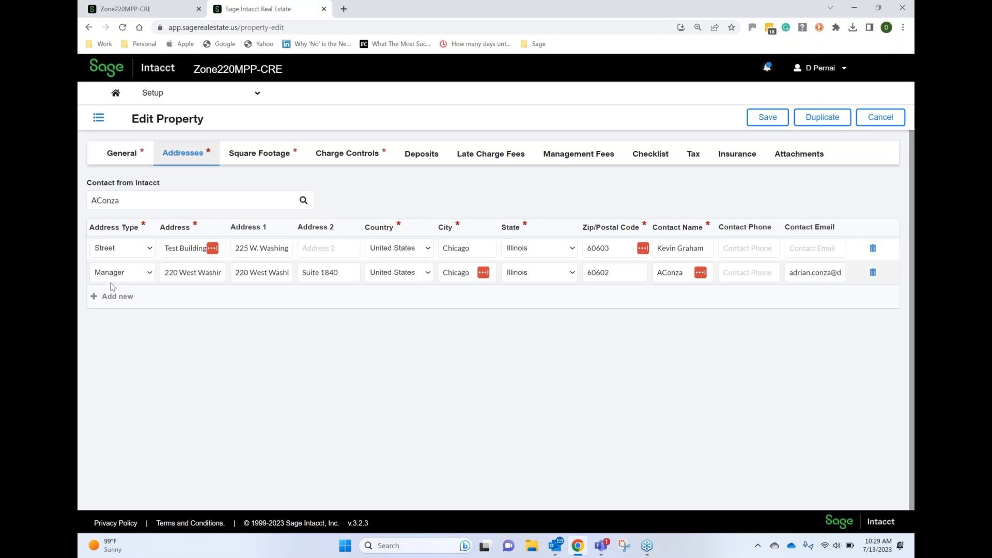
click(150, 273)
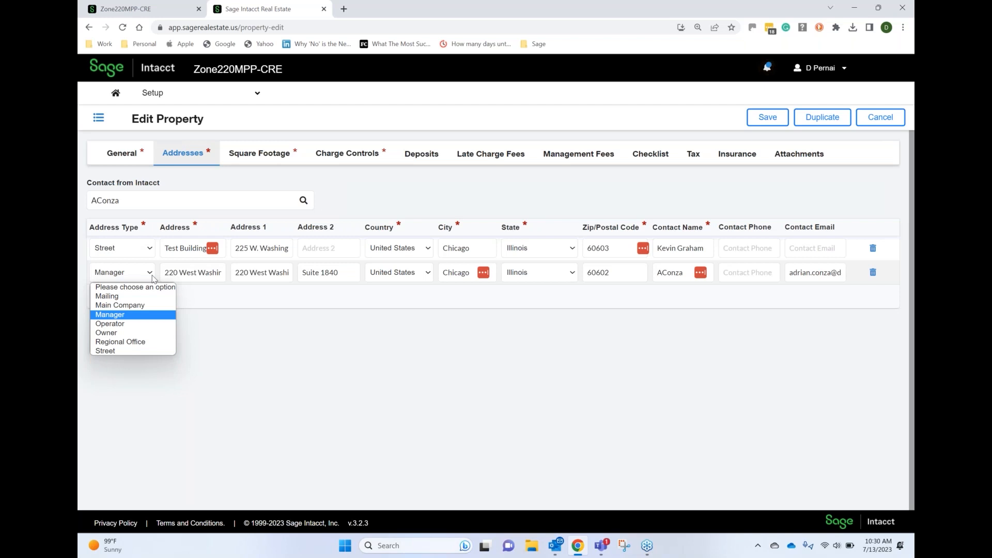
click(259, 310)
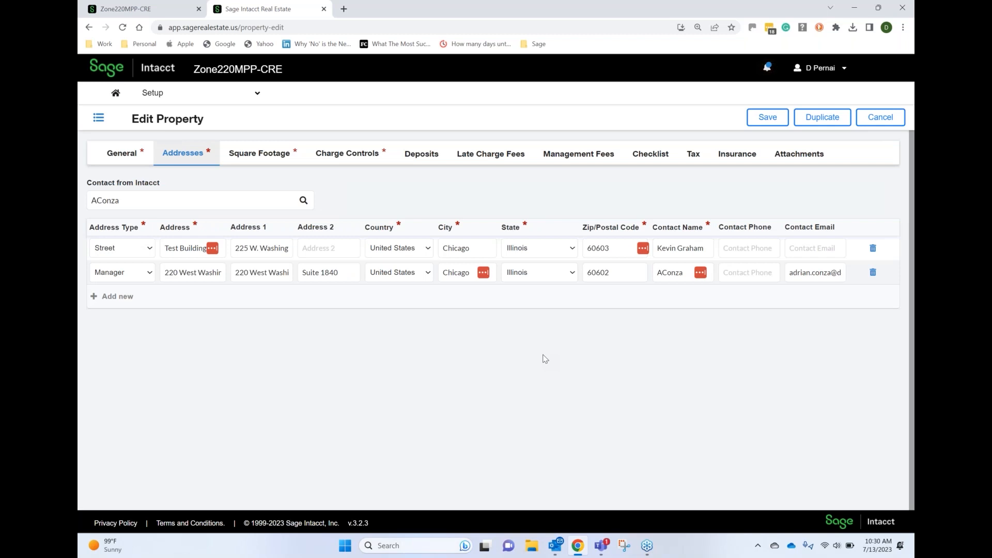
click(768, 118)
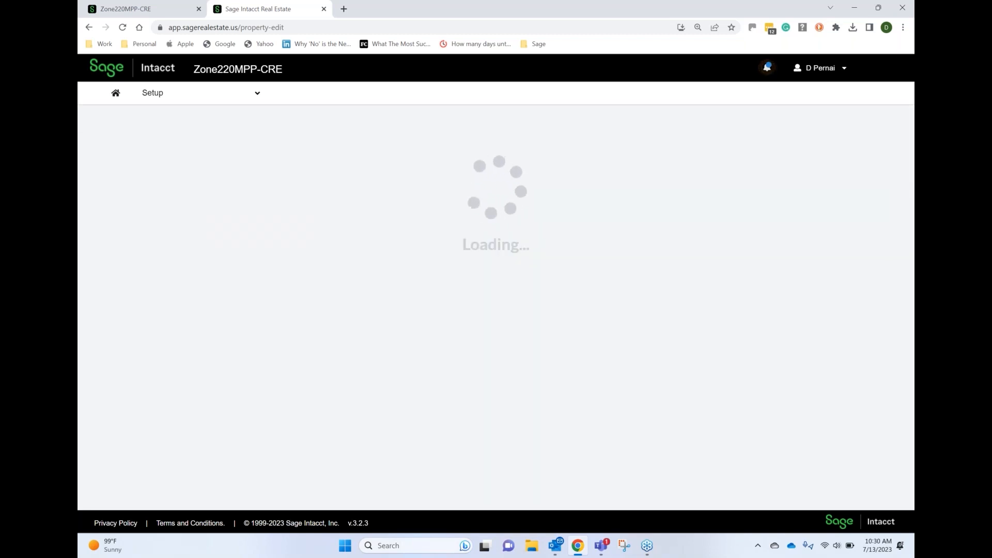
Open the bookmarked Sage Intacct login page in a new browser tab
click(345, 8)
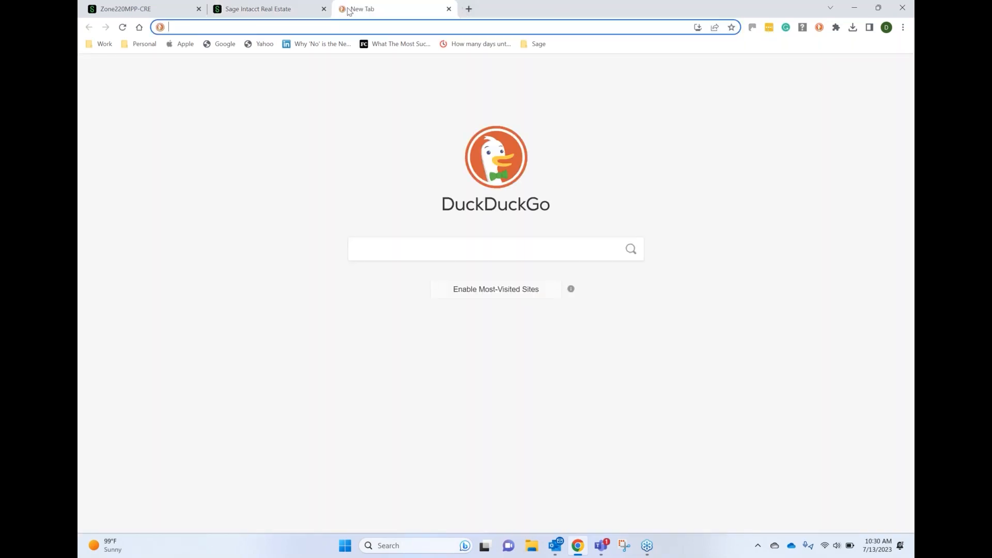
click(102, 44)
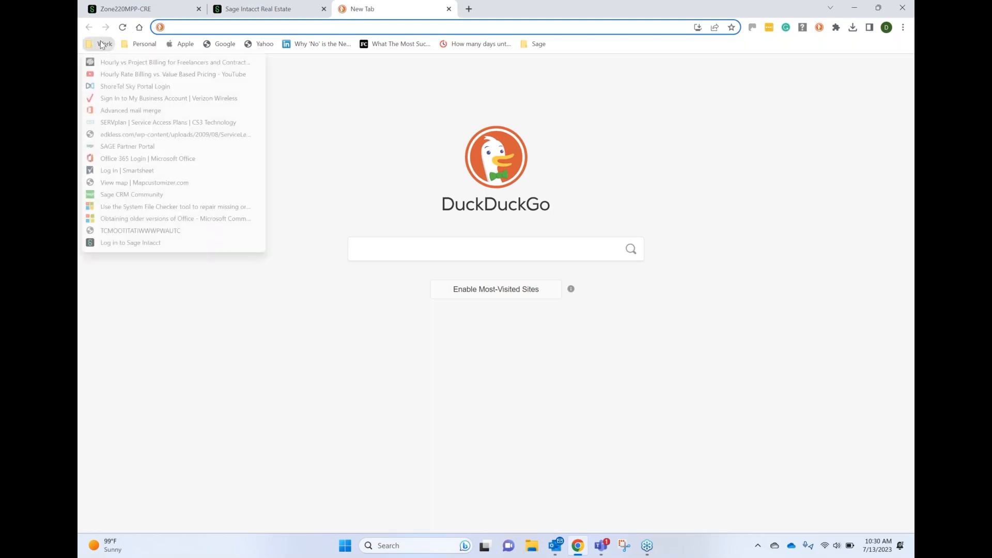
click(120, 245)
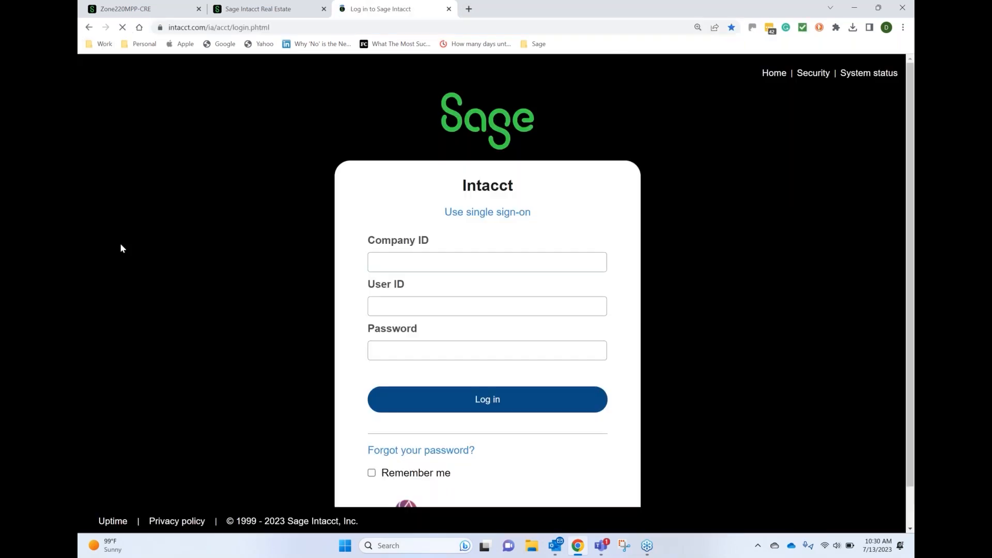
Search the password vault for cre4 and fill the company ID, user ID and account password from the matching saved login
click(769, 28)
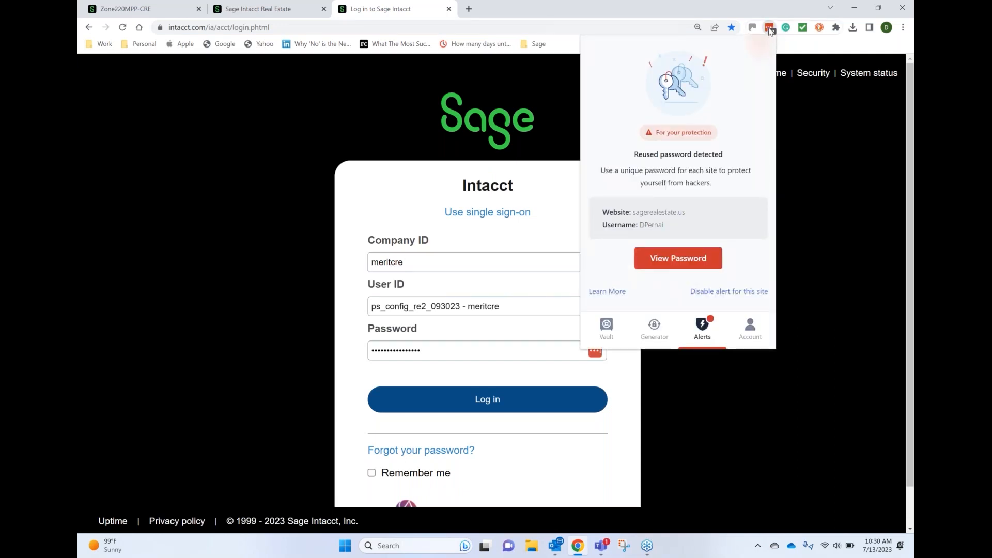
click(769, 28)
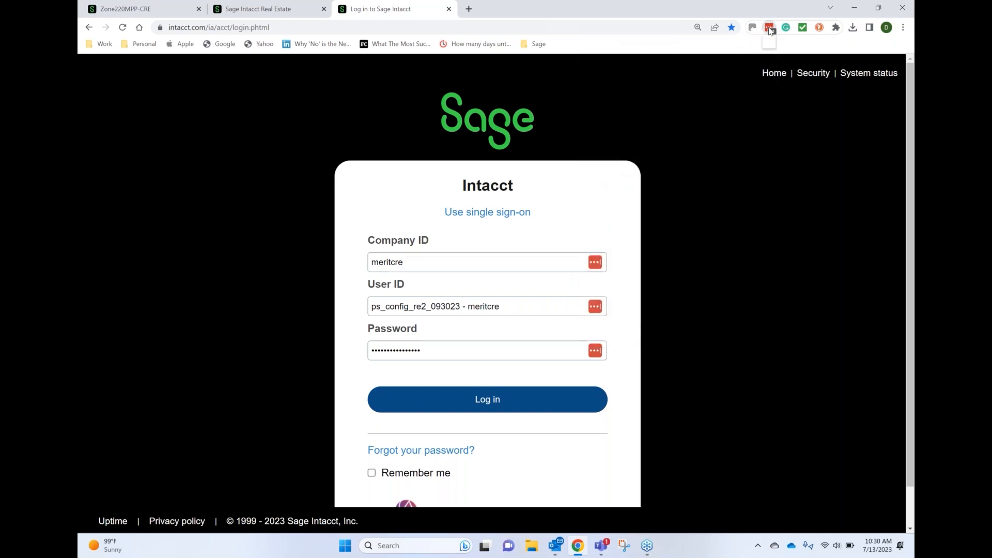
click(769, 28)
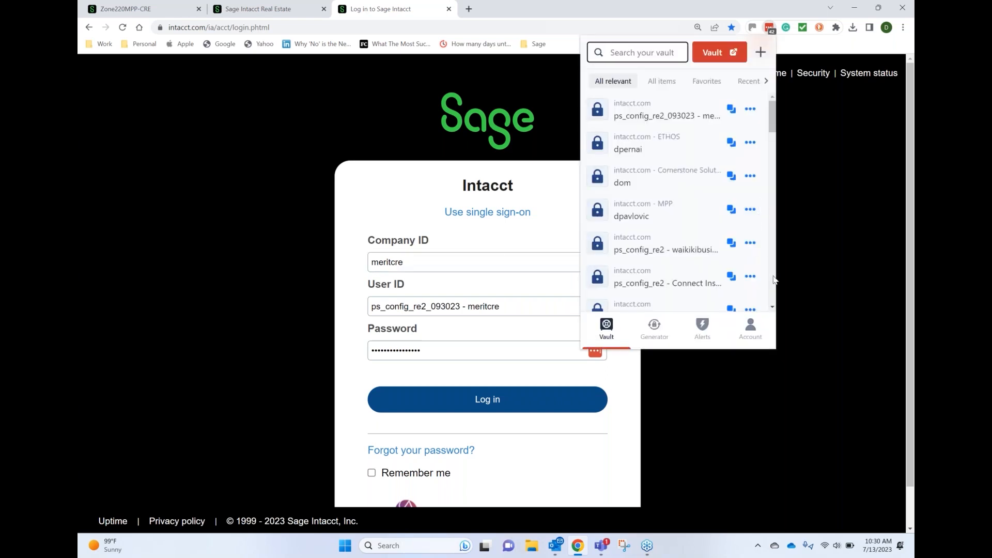
scroll(773, 279, down, 1)
scroll(773, 280, down, 3)
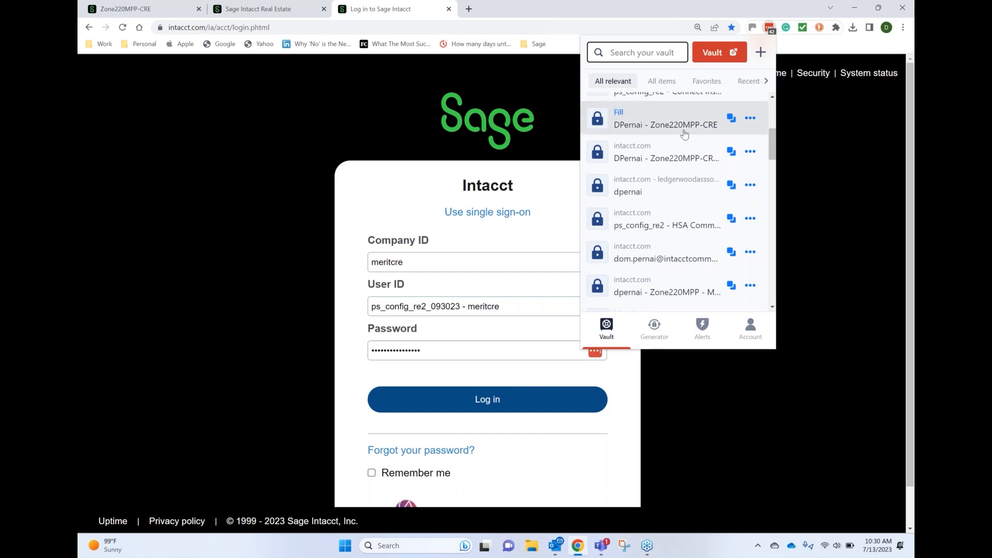
text(cre)
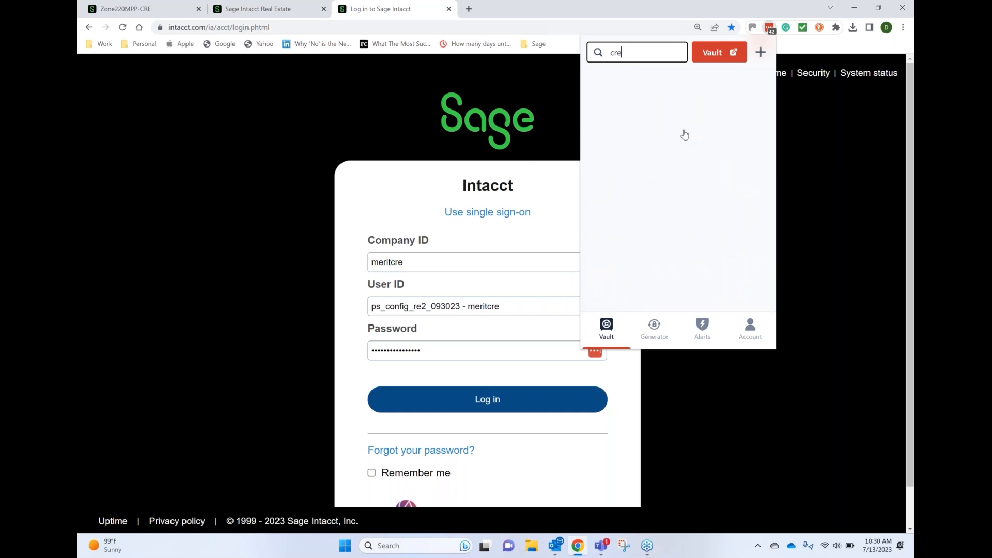
text(4)
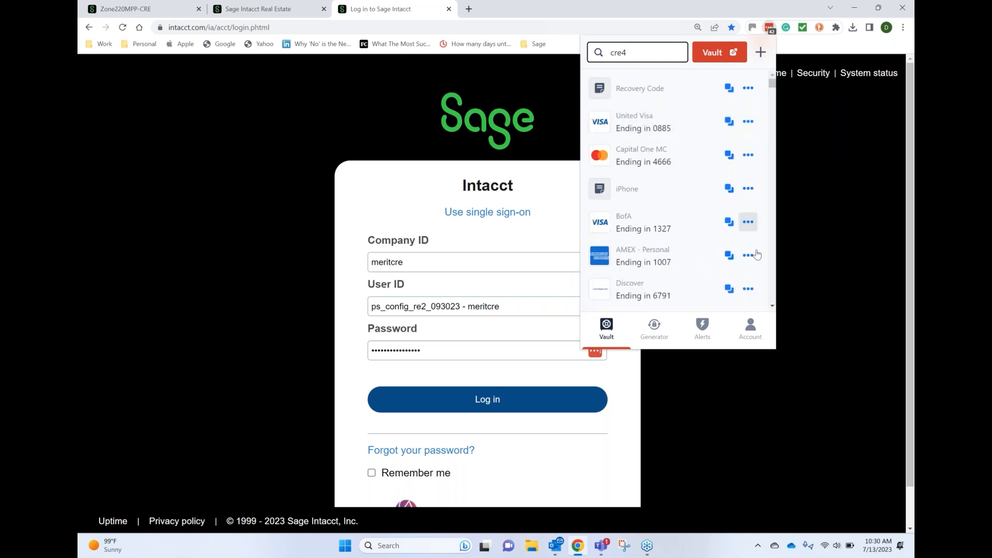
scroll(775, 280, down, 4)
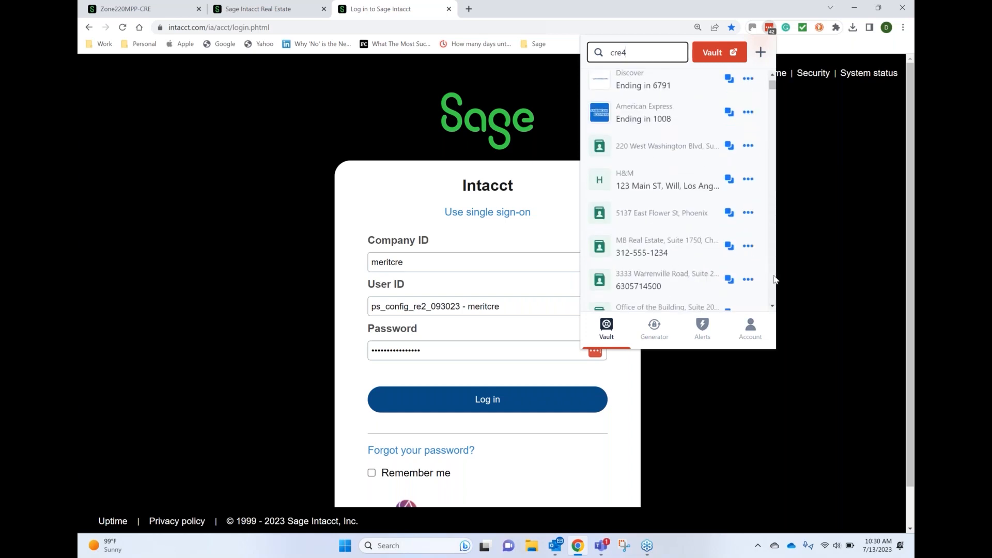
scroll(775, 280, down, 5)
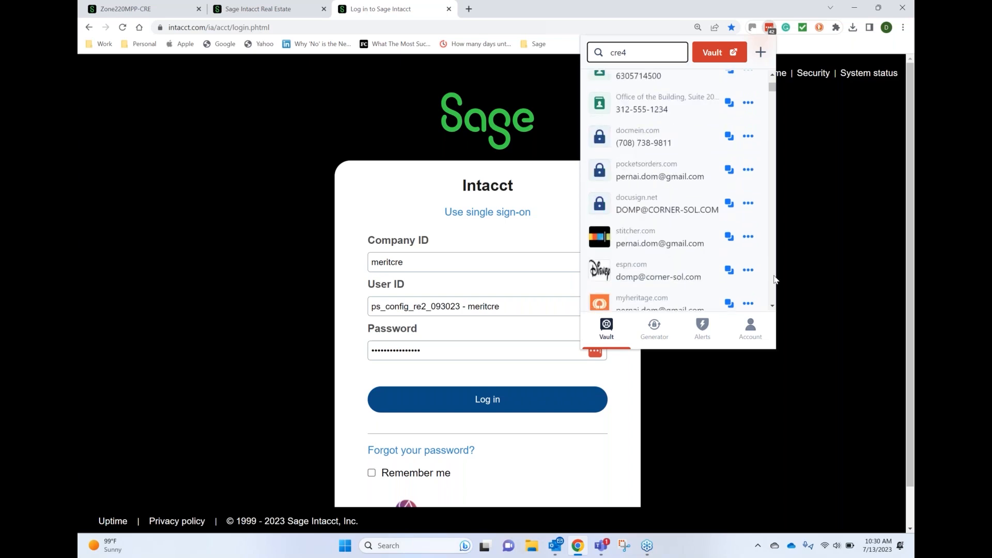
click(661, 87)
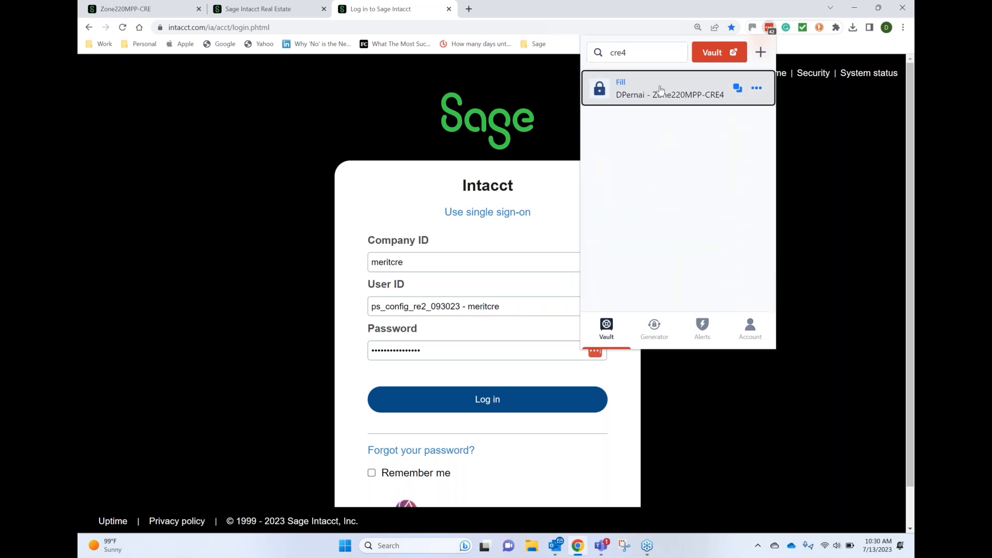
Complete the company ID as Zone220MPP-CRE4, trim the user ID to the username only, and log in without saving the password
text(4)
click(498, 306)
key(BackSpace)
key(BackSpace)
key(BackSpace)
key(BackSpace)
key(BackSpace)
key(BackSpace)
key(BackSpace)
key(BackSpace)
key(BackSpace)
key(BackSpace)
key(BackSpace)
key(BackSpace)
key(BackSpace)
key(BackSpace)
key(BackSpace)
key(BackSpace)
key(BackSpace)
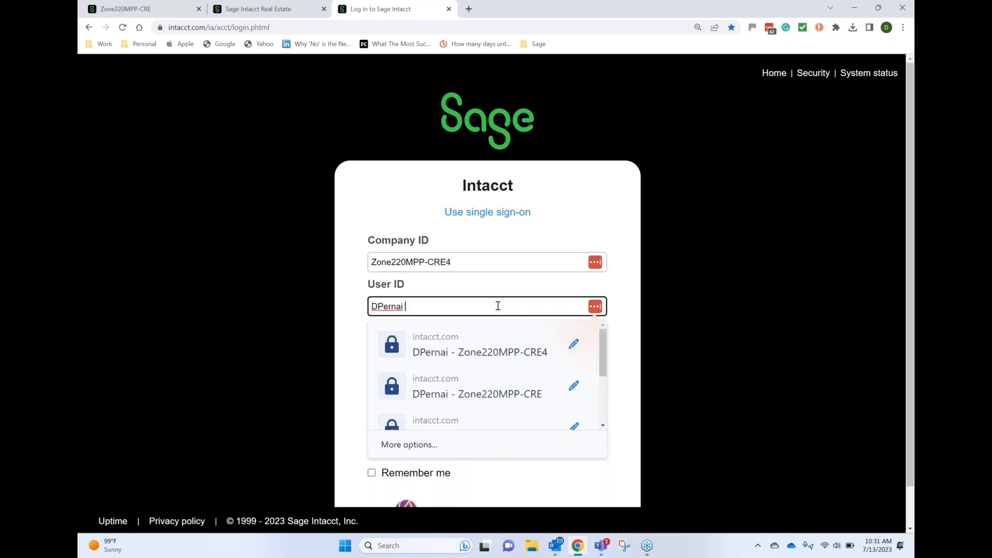
key(BackSpace)
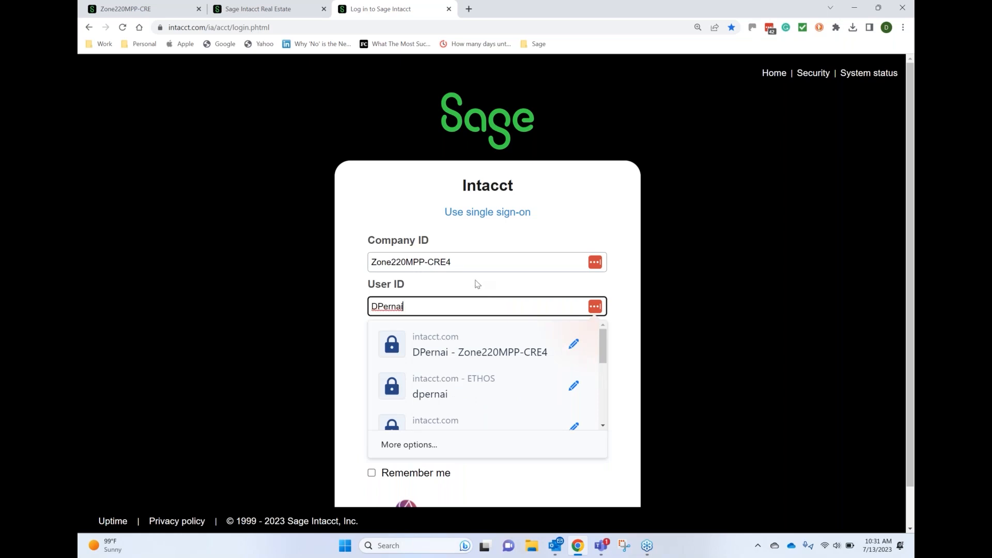
click(476, 285)
click(487, 399)
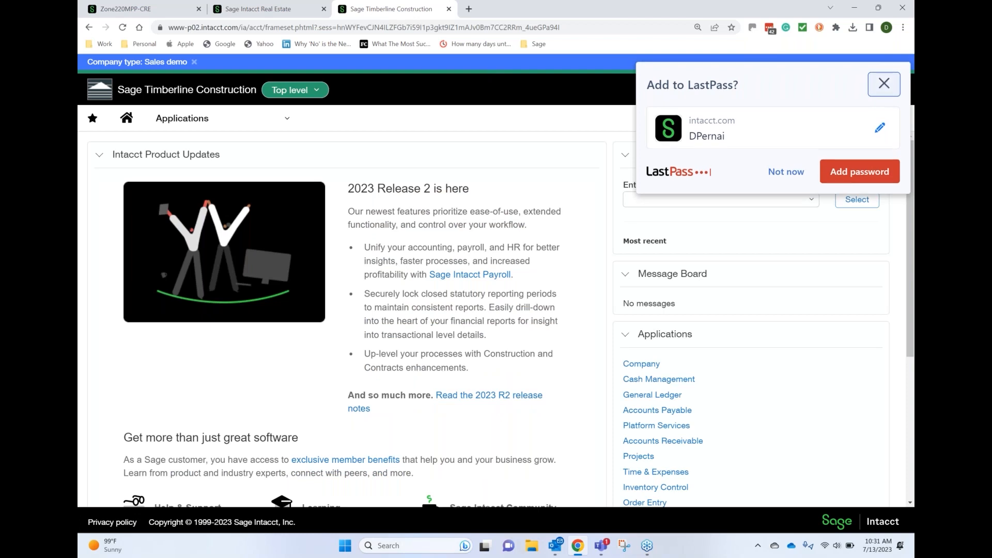
click(884, 81)
Open the company's locations list and view the Columbia Place (CP) location
click(195, 119)
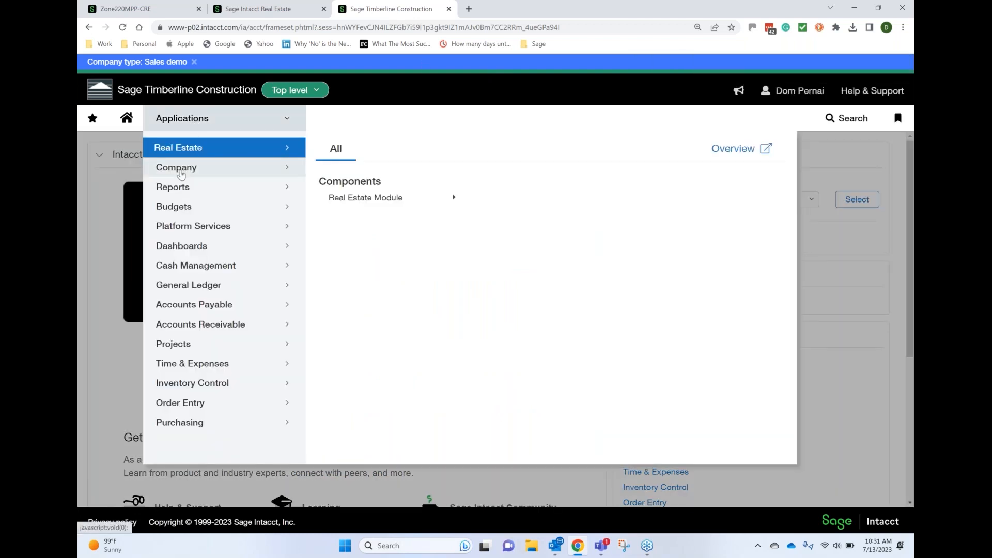
click(180, 170)
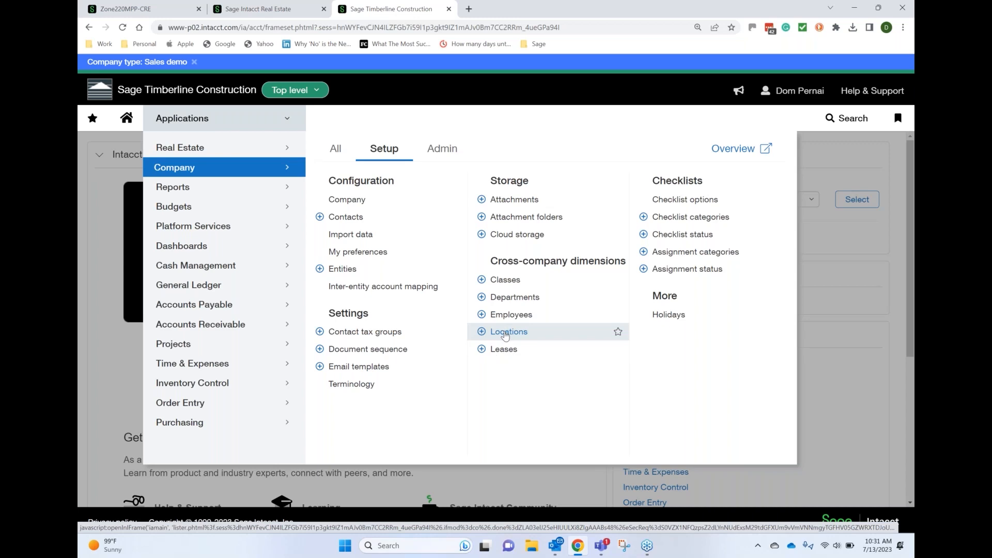
click(506, 335)
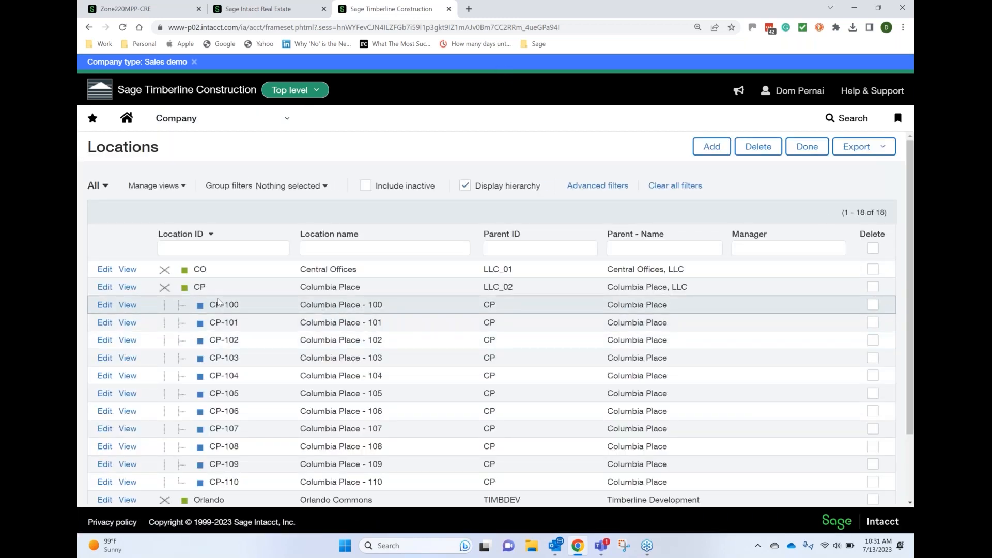
click(126, 287)
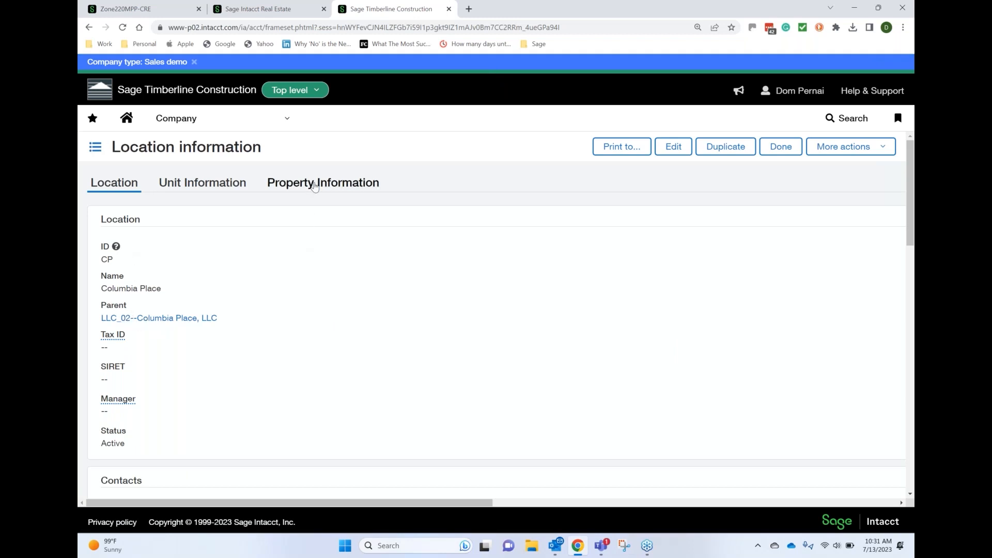
Review Columbia Place's property information, covering status, square footage, tax and insurance
click(315, 184)
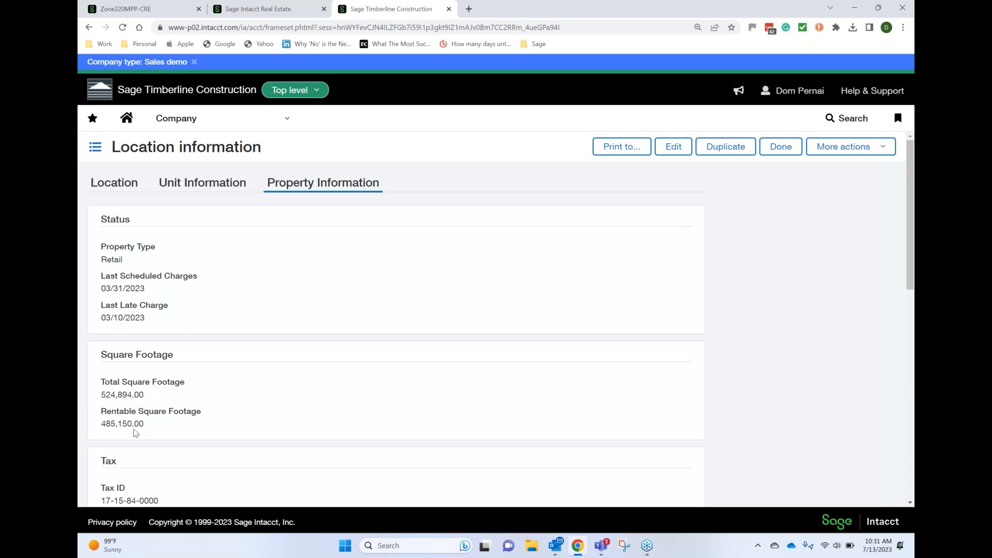
scroll(135, 433, down, 4)
scroll(136, 433, down, 1)
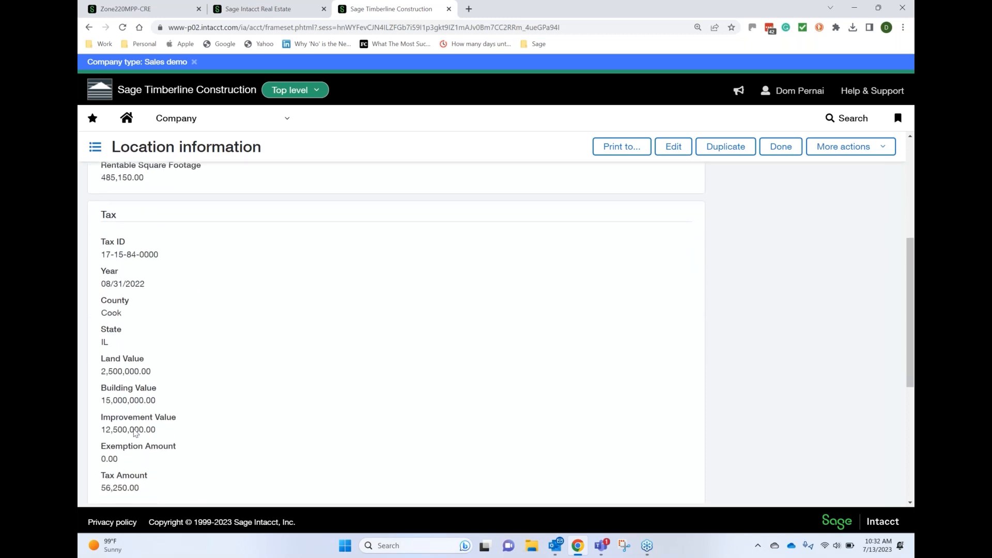
scroll(136, 433, down, 5)
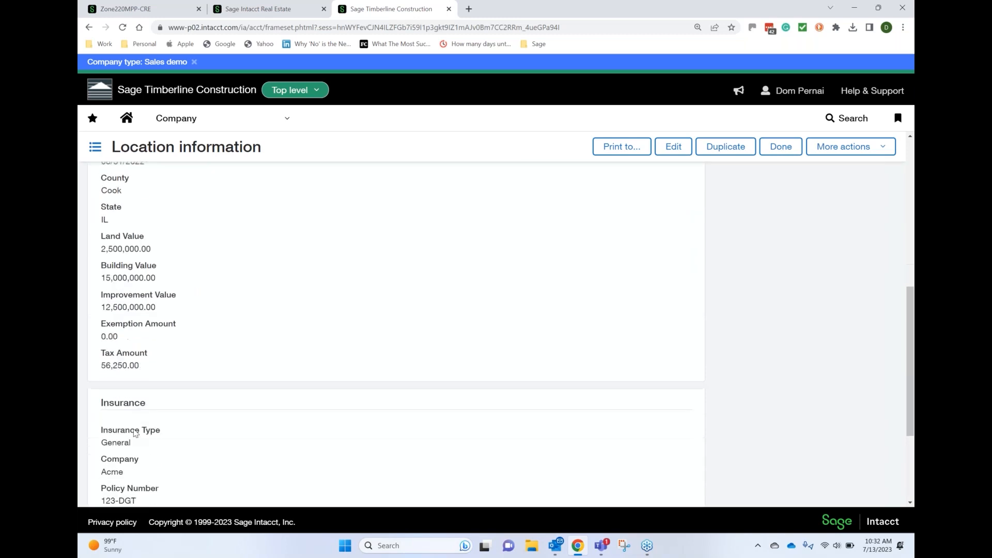
scroll(136, 433, down, 1)
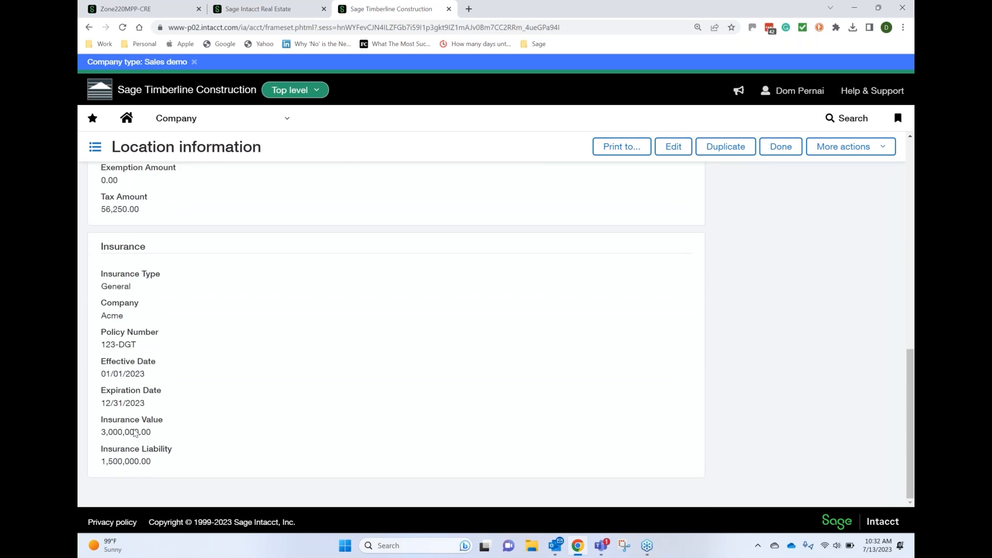
scroll(136, 433, up, 8)
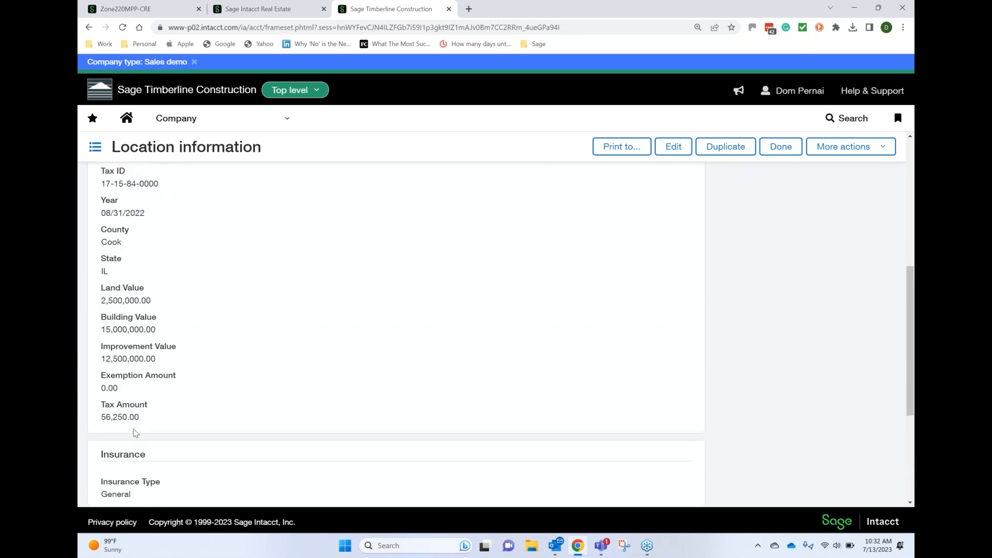
scroll(136, 433, up, 3)
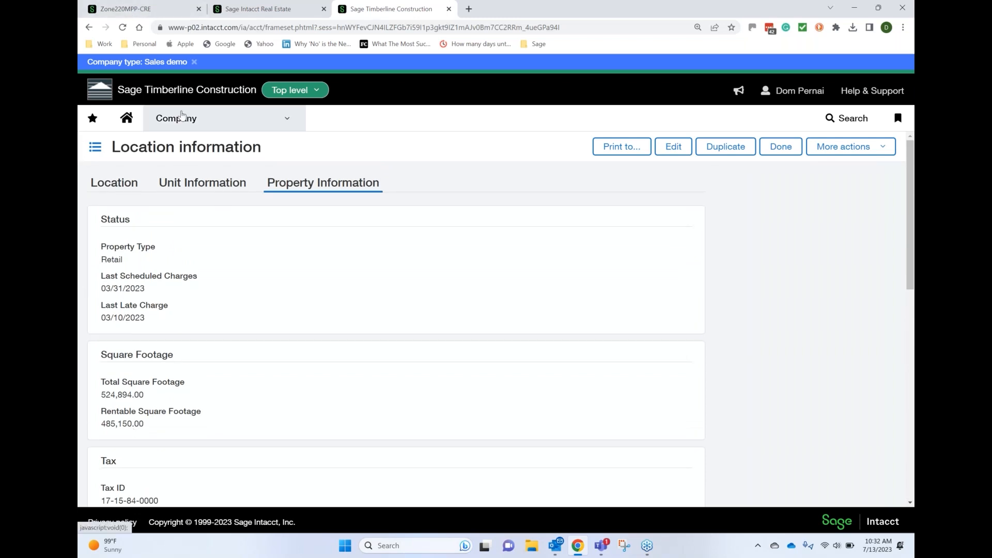
click(182, 115)
mouse_move(183, 187)
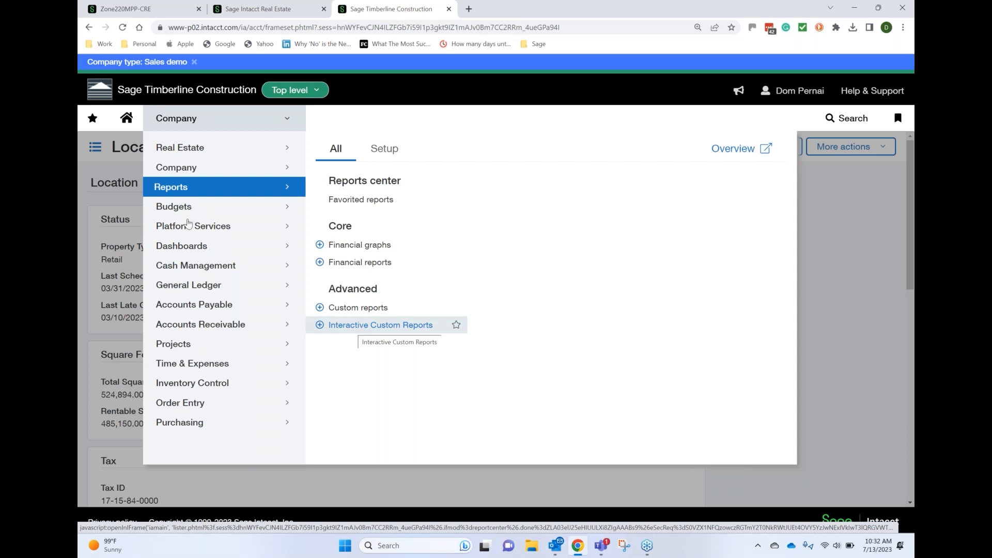
click(102, 170)
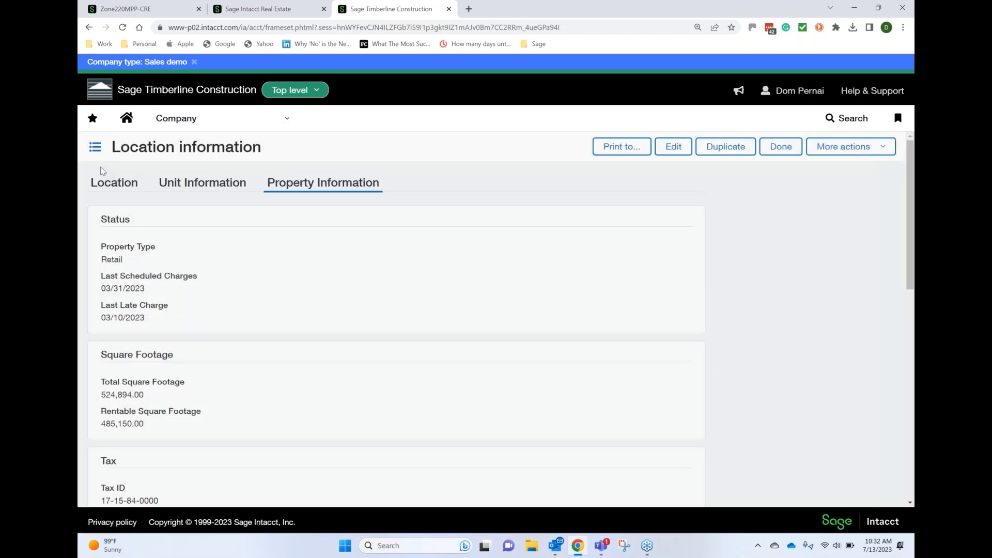
Close the Columbia Place location, open unit CP-100 for editing, and show its unit information
click(780, 147)
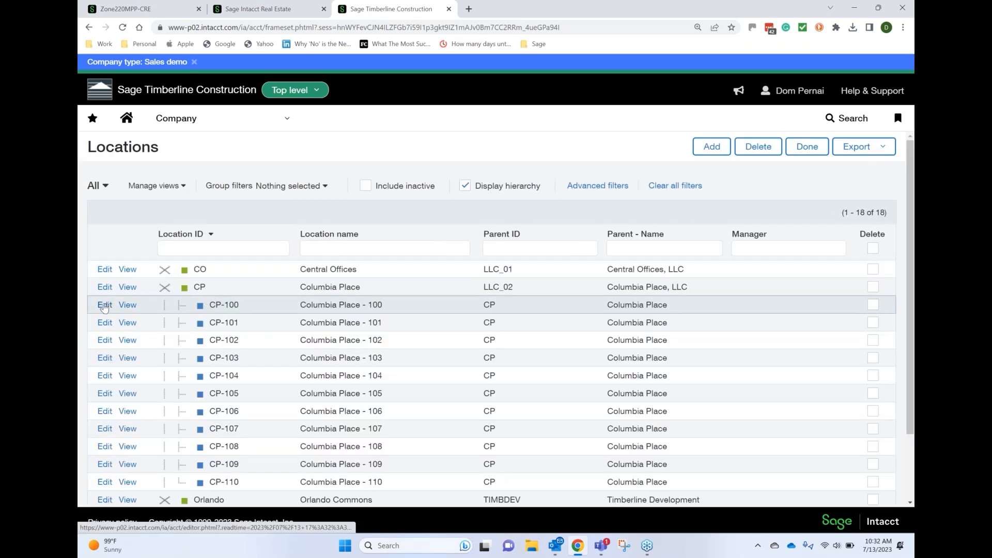
click(104, 306)
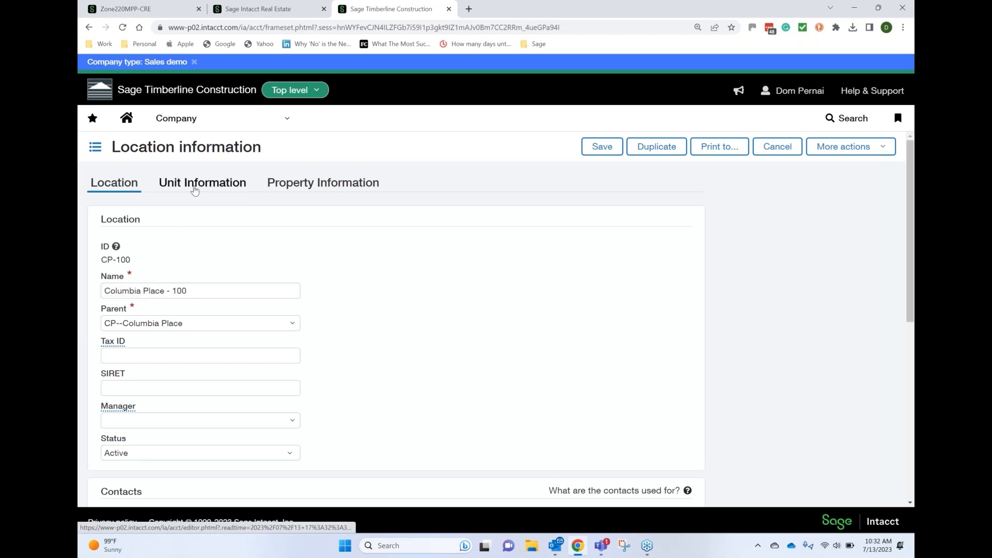
click(195, 187)
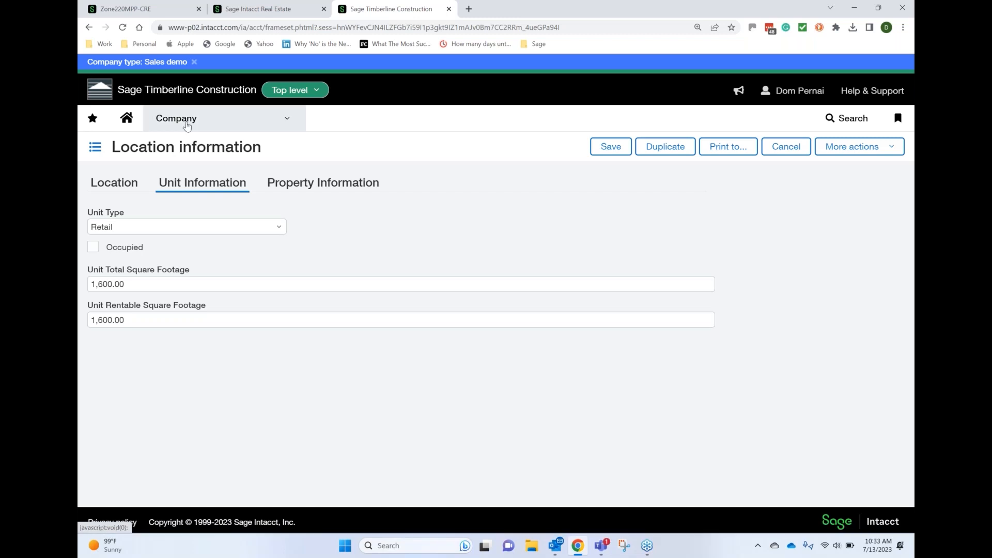
Open the company's leases list and view the details of lease BRA-001
click(187, 126)
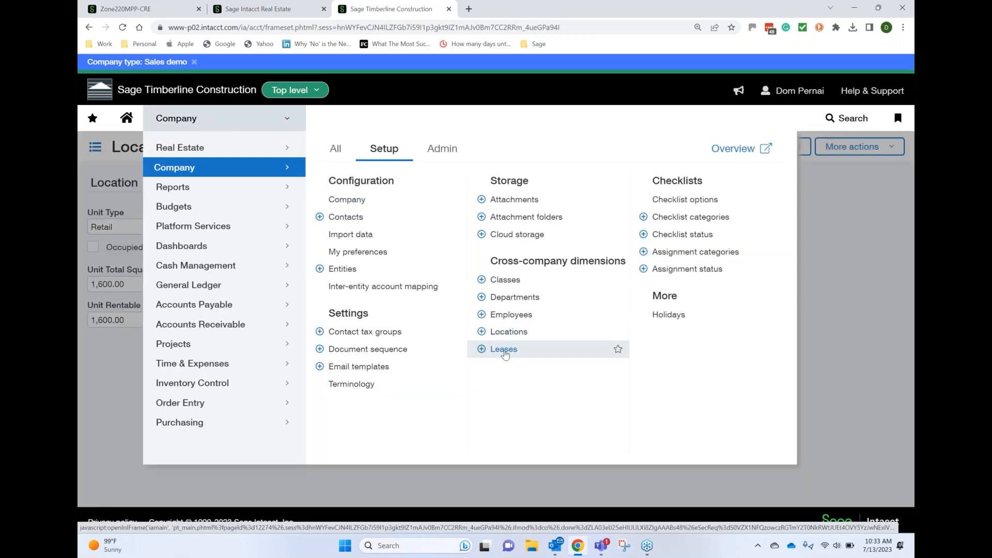
click(504, 350)
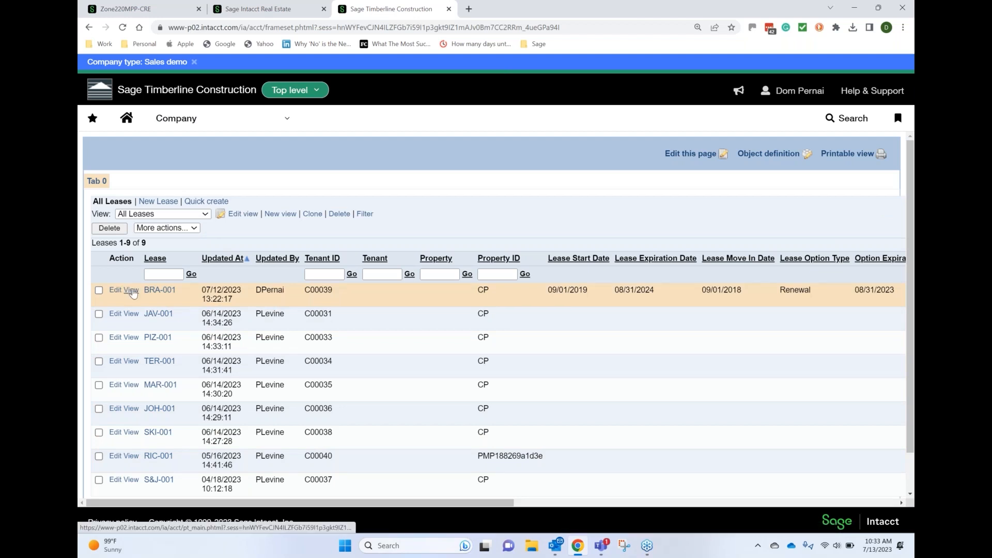
click(131, 291)
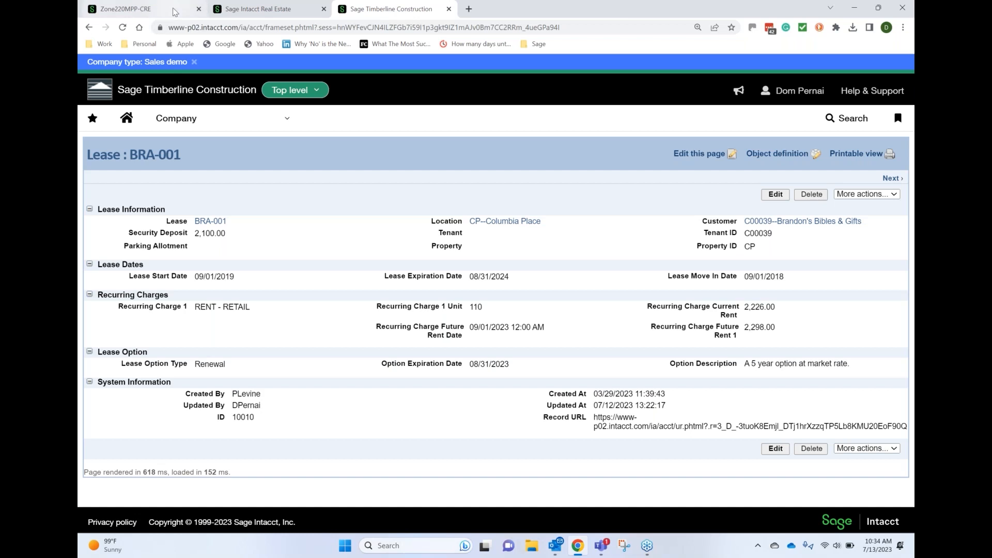
Switch to Sage Intacct Real Estate, show 100 results per page in the properties list, and open its export format choices
click(266, 12)
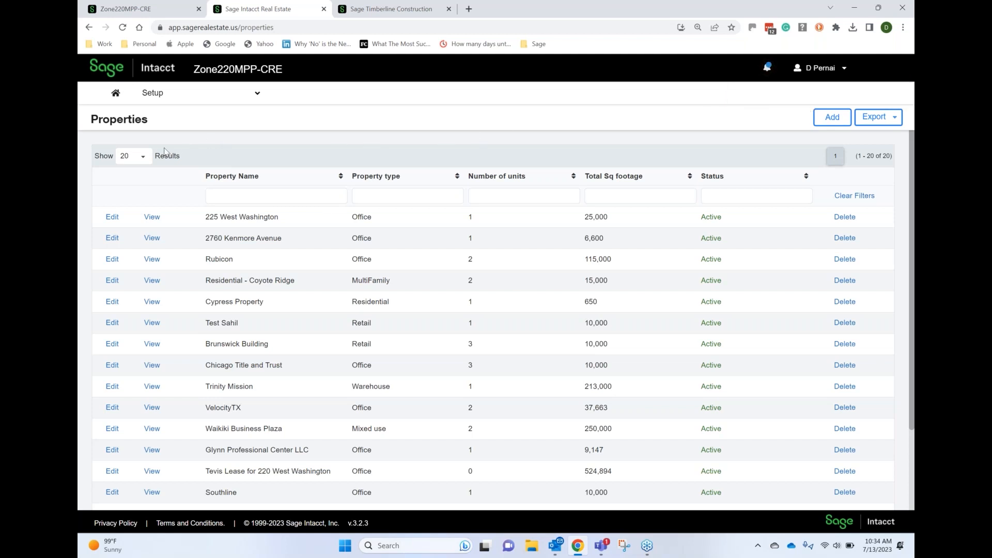
click(139, 157)
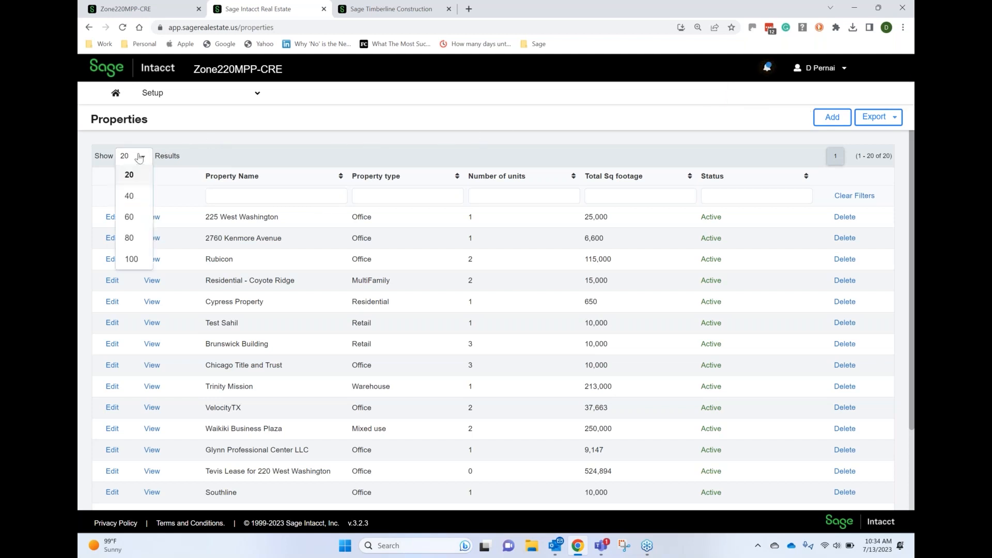
click(130, 259)
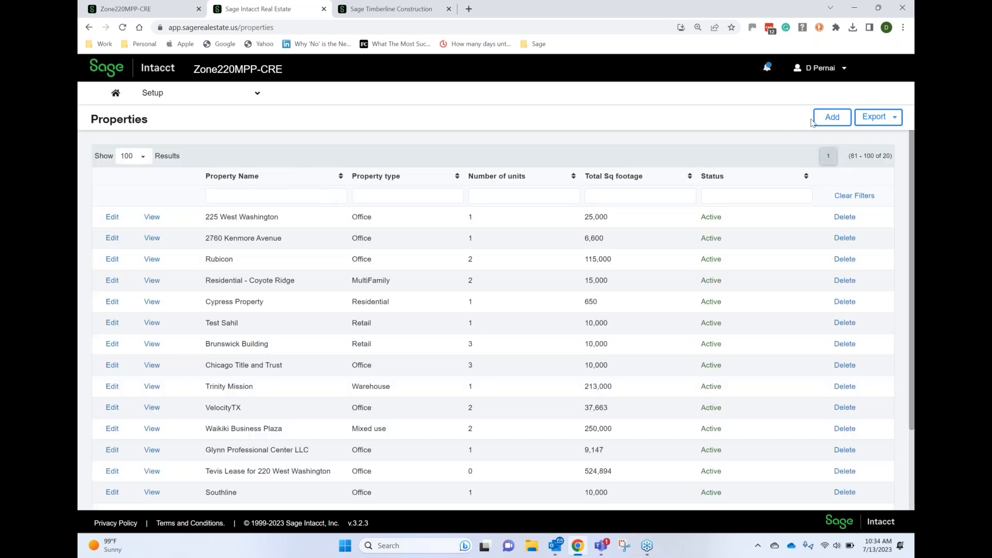
click(866, 125)
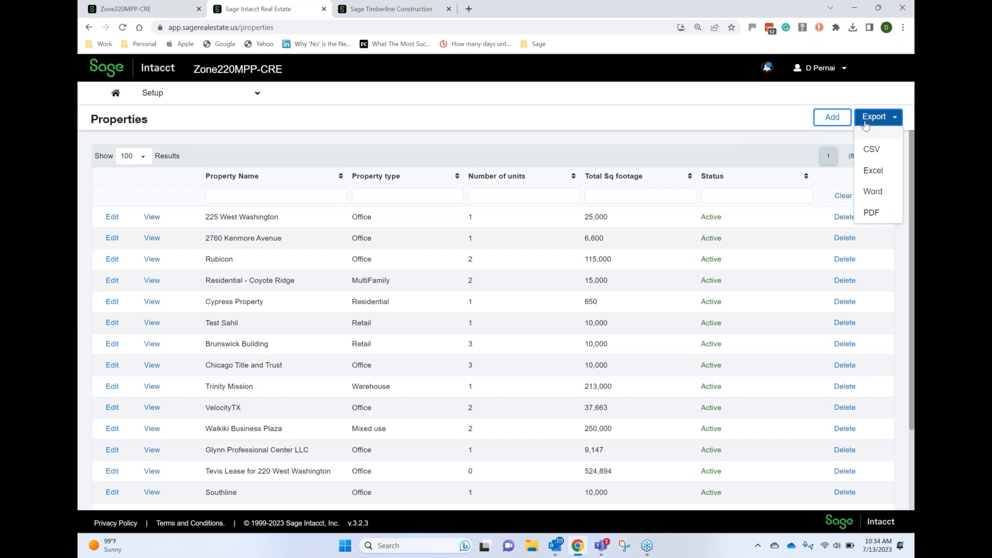